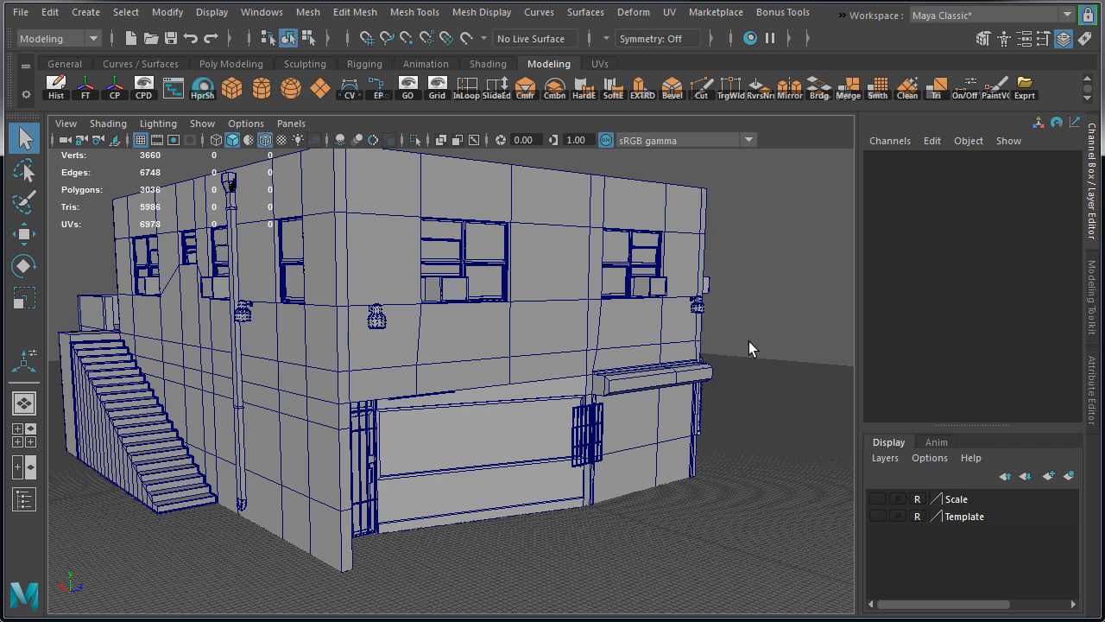
Step: Examine the finished wall lamp and the long tube light fixture in isolation and up close
{"action": "left_click", "coordinate": [375, 318]}
{"action": "key", "text": "f"}
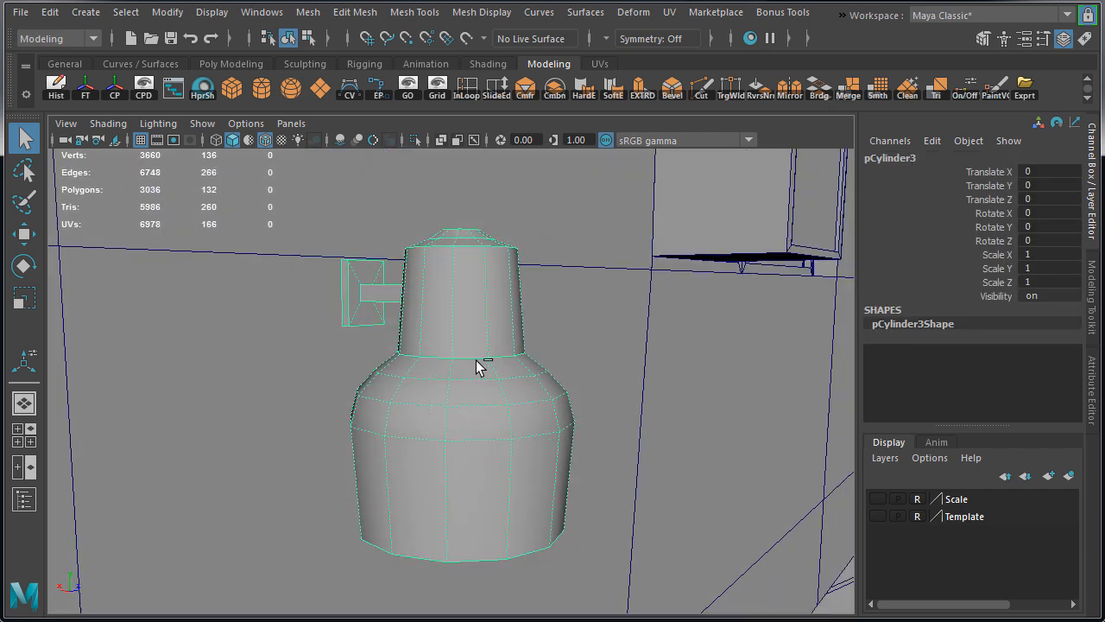
{"action": "key", "text": "ctrl+1"}
{"action": "left_click_drag", "start_coordinate": [496, 372], "coordinate": [540, 365], "text": "alt"}
{"action": "left_click_drag", "start_coordinate": [602, 346], "coordinate": [647, 346], "text": "alt"}
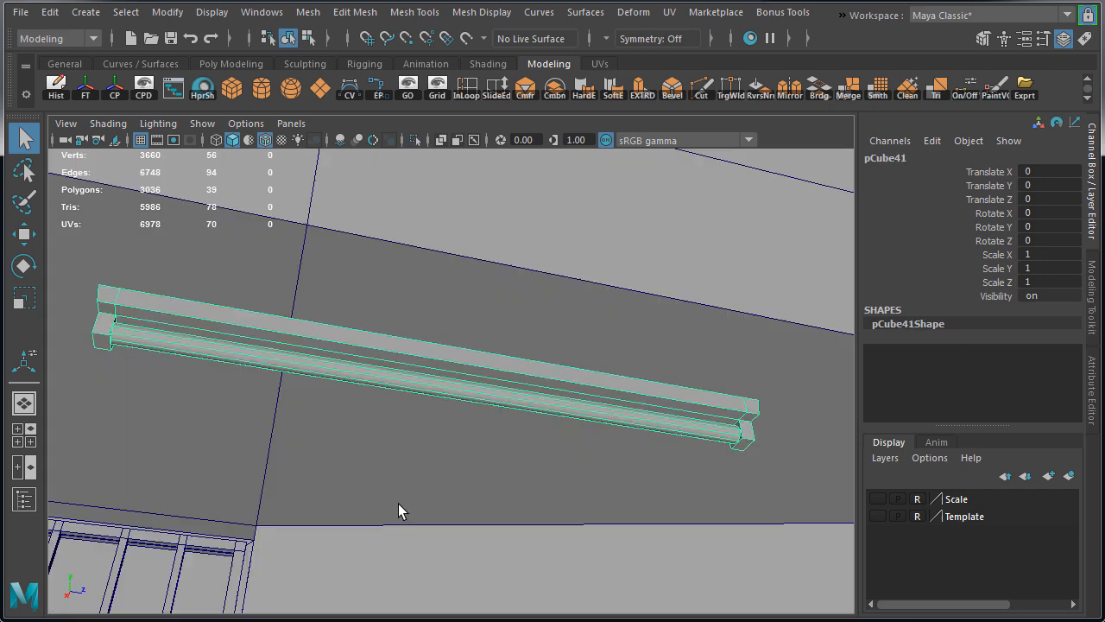
{"action": "left_click_drag", "start_coordinate": [398, 504], "coordinate": [372, 440], "text": "alt"}
{"action": "key", "text": "ctrl+1"}
{"action": "left_click", "coordinate": [466, 486]}
{"action": "right_click_drag", "start_coordinate": [372, 440], "coordinate": [395, 446], "text": "alt"}
{"action": "left_click_drag", "start_coordinate": [394, 446], "coordinate": [553, 457], "text": "alt"}
{"action": "right_click_drag", "start_coordinate": [553, 457], "coordinate": [328, 471], "text": "alt"}
{"action": "key", "text": "ctrl+1"}
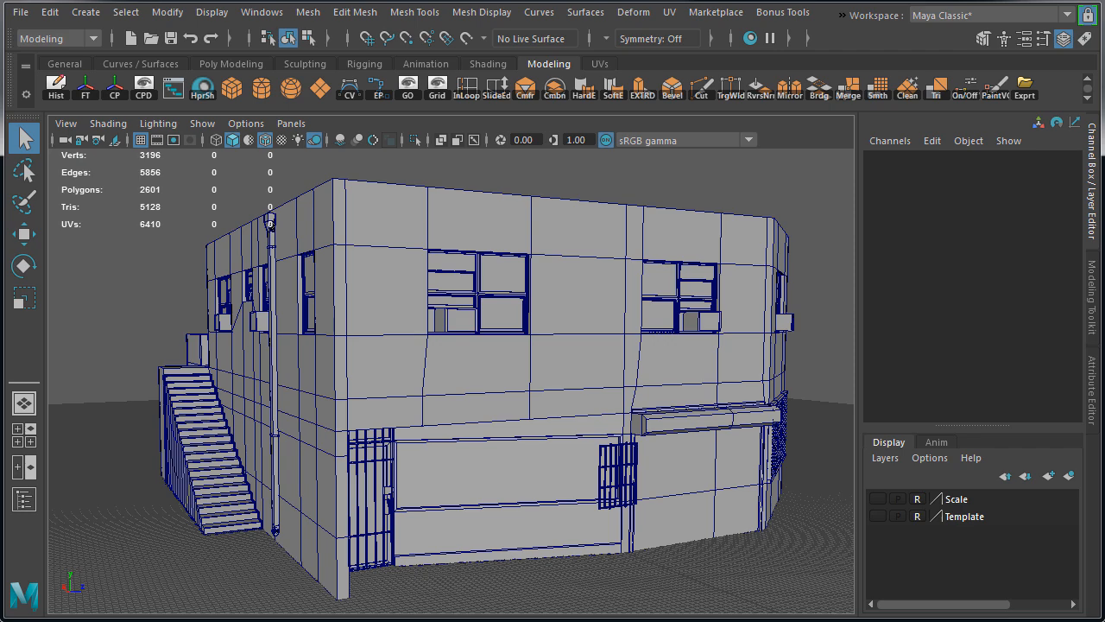
Step: Create a polygon cylinder as the base shape for the wall lamp and ready it for moving
{"action": "right_click_drag", "start_coordinate": [372, 473], "coordinate": [412, 455], "text": "alt"}
{"action": "left_click_drag", "start_coordinate": [412, 454], "coordinate": [484, 475], "text": "alt"}
{"action": "left_click", "coordinate": [262, 88]}
{"action": "middle_click_drag", "start_coordinate": [531, 432], "coordinate": [508, 403], "text": "alt"}
{"action": "key", "text": "w"}
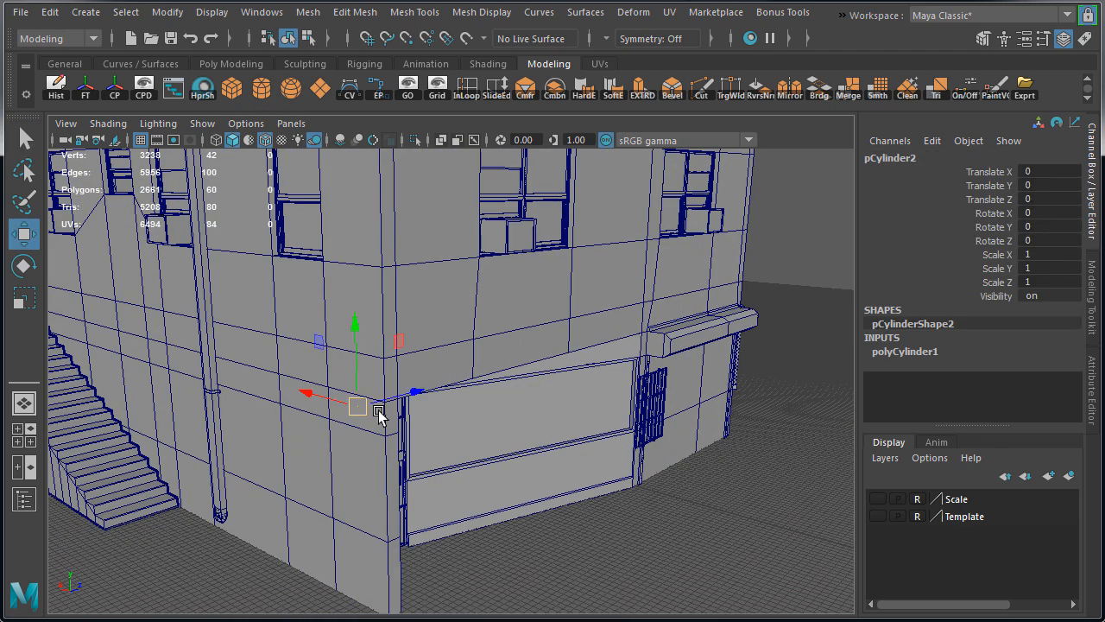
Step: Move the cylinder in the top view to just outside the building's corner, beside the exterior wall
{"action": "left_click_drag", "start_coordinate": [526, 570], "coordinate": [495, 545]}
{"action": "key", "text": "space"}
{"action": "key", "text": "space"}
{"action": "key", "text": "f"}
{"action": "right_click_drag", "start_coordinate": [354, 325], "coordinate": [148, 389], "text": "alt"}
{"action": "right_click_drag", "start_coordinate": [691, 406], "coordinate": [509, 362], "text": "alt"}
{"action": "middle_click_drag", "start_coordinate": [502, 259], "coordinate": [505, 446], "text": "alt"}
{"action": "right_click_drag", "start_coordinate": [505, 449], "coordinate": [451, 483], "text": "alt"}
{"action": "left_click_drag", "start_coordinate": [453, 484], "coordinate": [454, 299]}
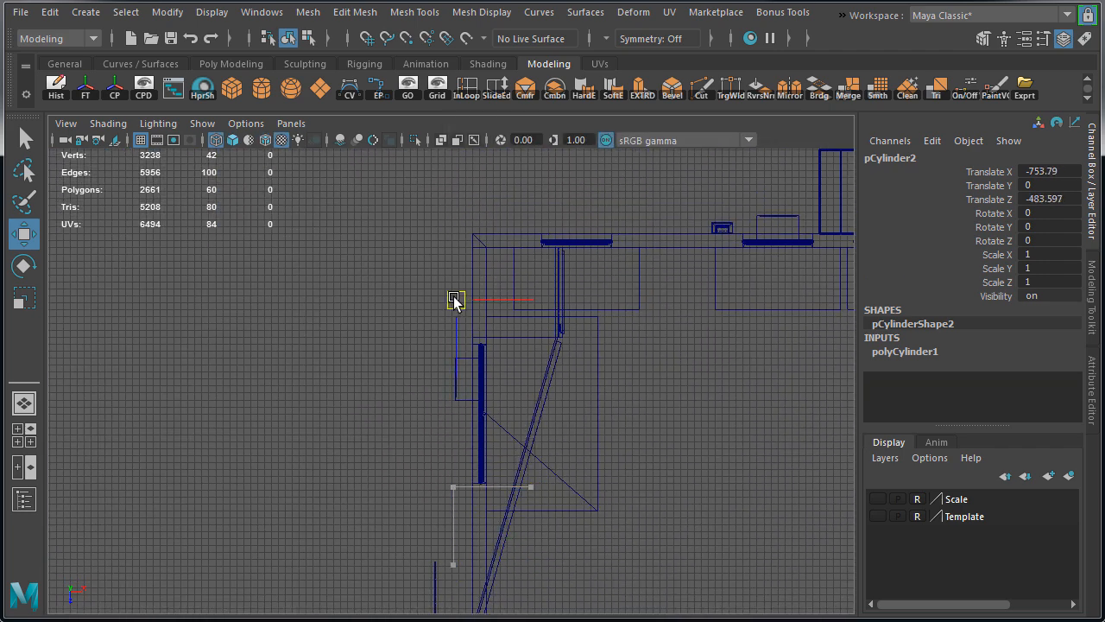
Step: Raise the cylinder to about Y 400 and shift it along the front wall below the upper window
{"action": "key", "text": "space"}
{"action": "key", "text": "space"}
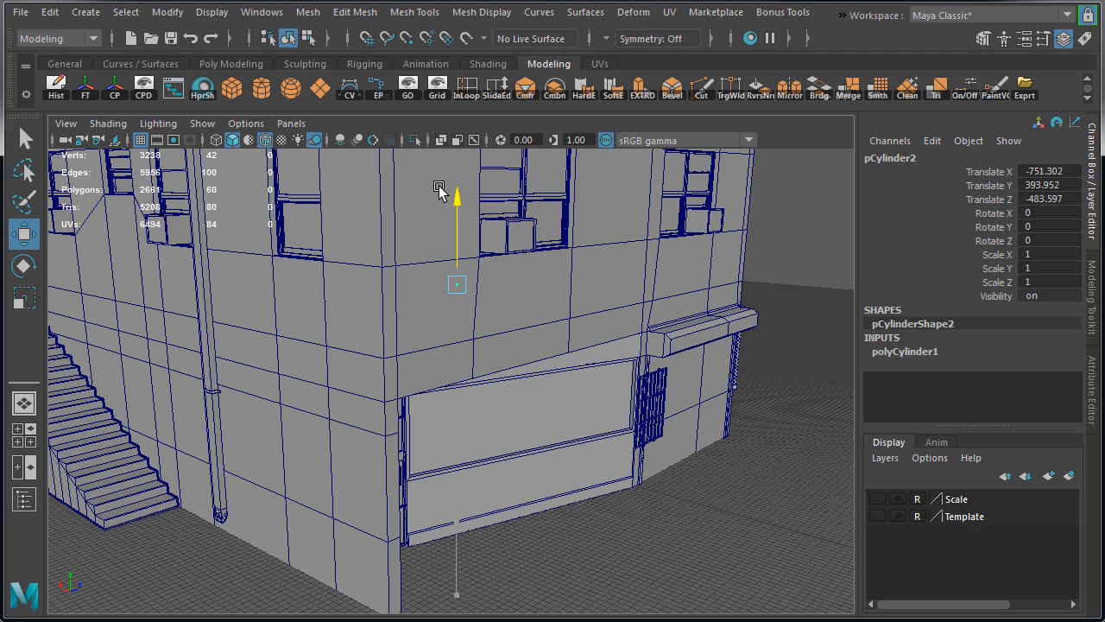
{"action": "left_click_drag", "start_coordinate": [445, 216], "coordinate": [403, 279], "text": "alt"}
{"action": "right_click_drag", "start_coordinate": [402, 279], "coordinate": [518, 328], "text": "alt"}
{"action": "left_click_drag", "start_coordinate": [539, 352], "coordinate": [451, 378]}
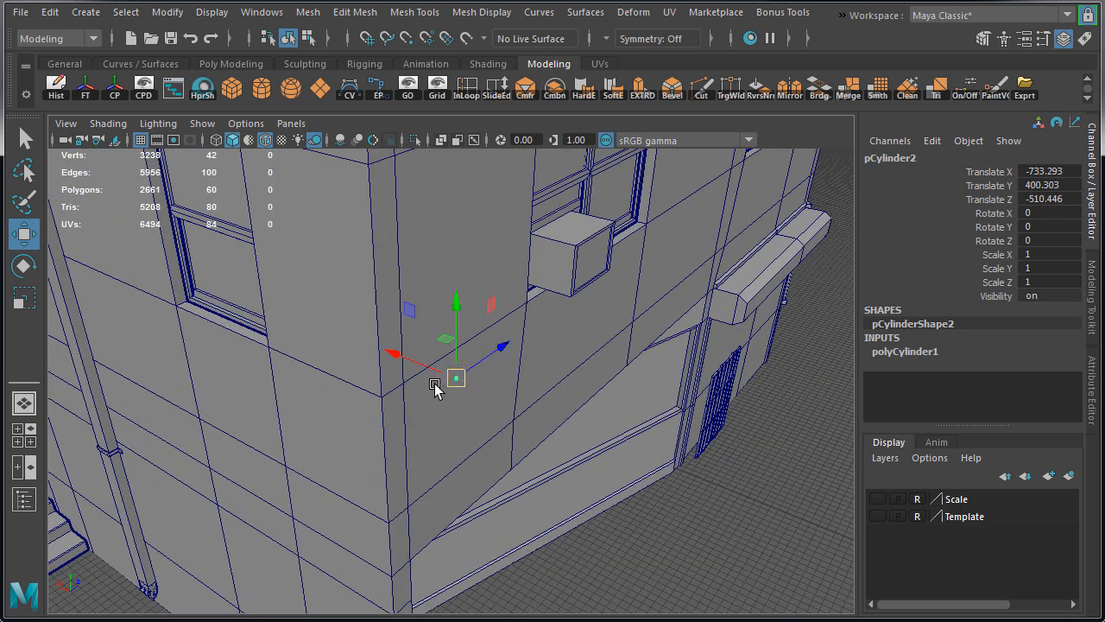
Step: Set the cylinder's axis subdivisions to 12 and its radius to 7
{"action": "key", "text": "f"}
{"action": "right_click_drag", "start_coordinate": [628, 383], "coordinate": [467, 380], "text": "alt"}
{"action": "left_click_drag", "start_coordinate": [467, 380], "coordinate": [492, 369], "text": "alt"}
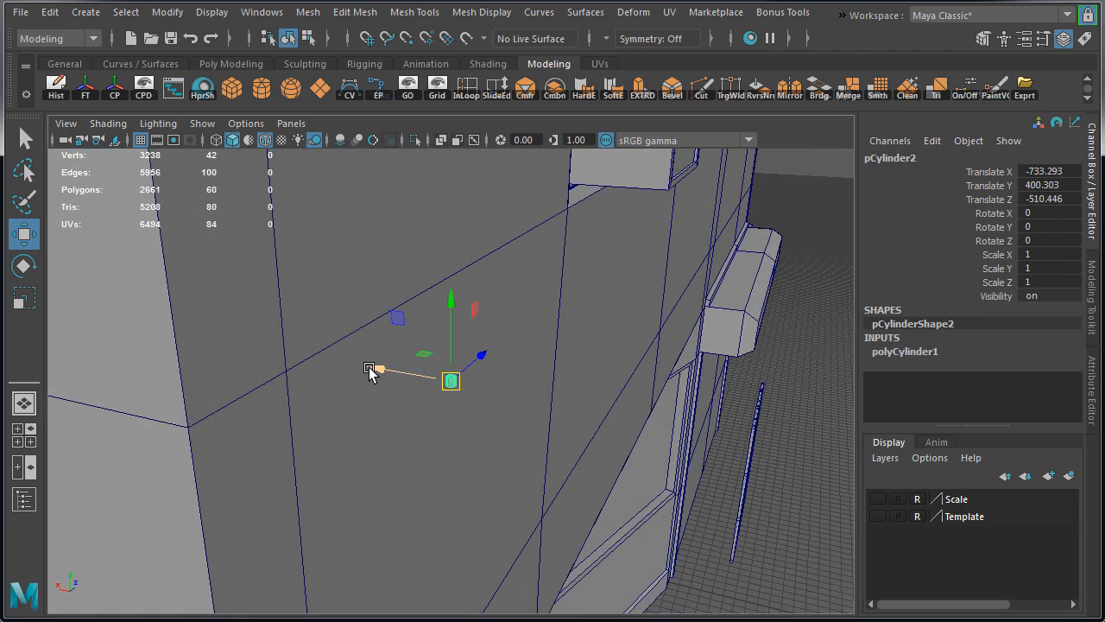
{"action": "left_click", "coordinate": [906, 352]}
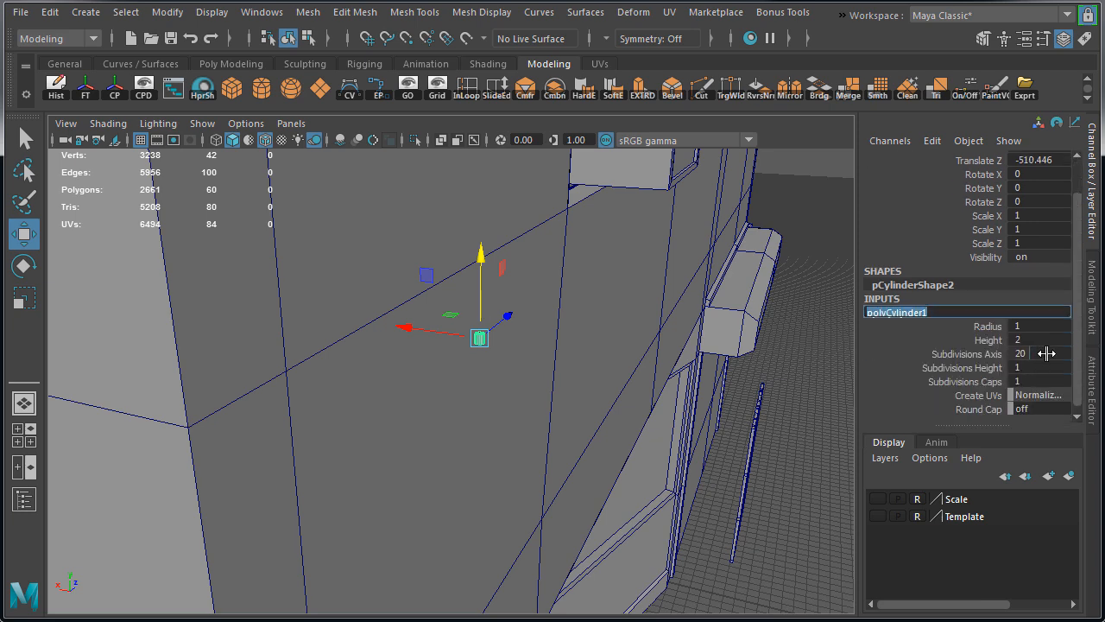
{"action": "left_click", "coordinate": [1047, 353]}
{"action": "left_click", "coordinate": [1052, 329]}
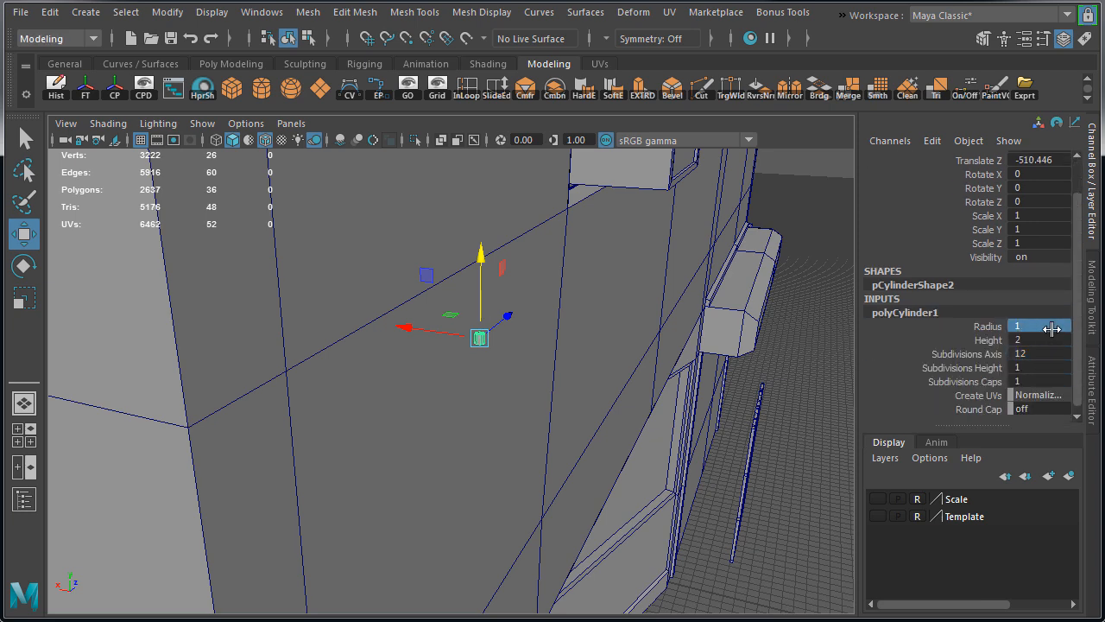
Step: Reposition the cylinder just in front of the wall, at about Z -518.9
{"action": "left_click_drag", "start_coordinate": [550, 385], "coordinate": [462, 389], "text": "alt"}
{"action": "left_click_drag", "start_coordinate": [536, 332], "coordinate": [502, 338]}
{"action": "left_click_drag", "start_coordinate": [436, 308], "coordinate": [412, 274], "text": "alt"}
{"action": "right_click_drag", "start_coordinate": [411, 273], "coordinate": [392, 340], "text": "alt"}
{"action": "left_click_drag", "start_coordinate": [392, 340], "coordinate": [454, 333], "text": "alt"}
{"action": "left_click_drag", "start_coordinate": [491, 350], "coordinate": [469, 365]}
{"action": "left_click_drag", "start_coordinate": [518, 308], "coordinate": [394, 319]}
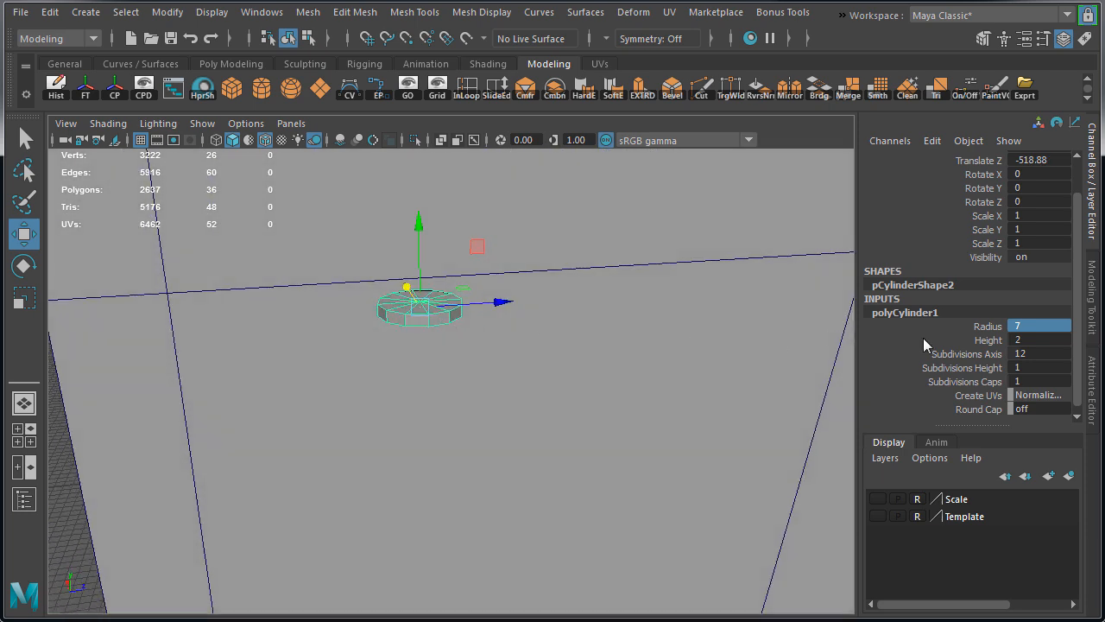
Step: Set the cylinder's cap subdivisions to 3
{"action": "double_click", "coordinate": [1047, 381]}
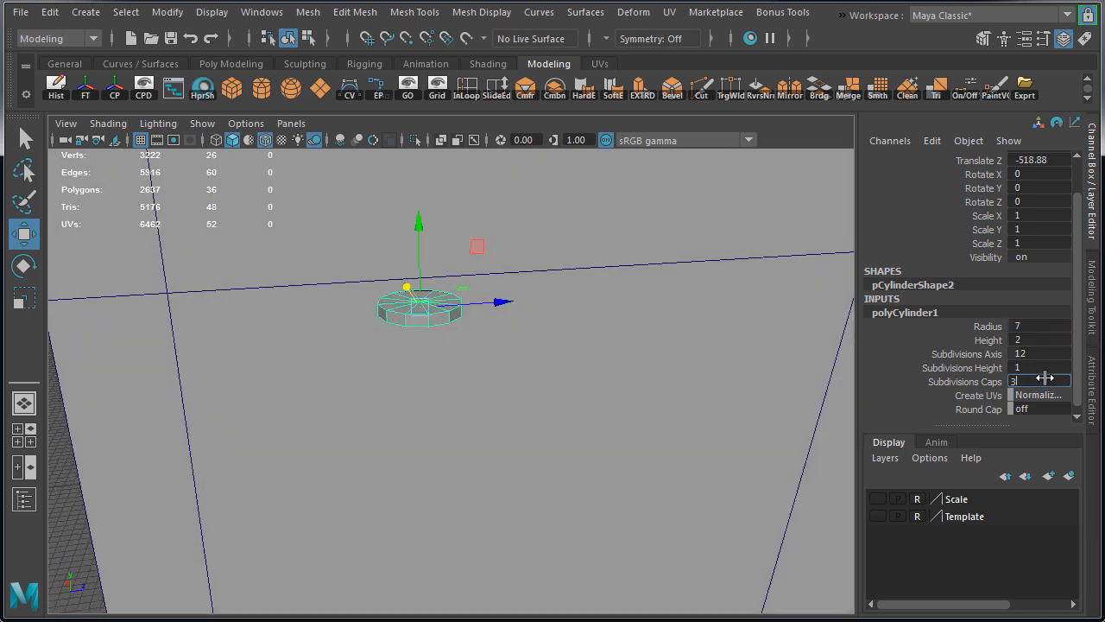
{"action": "type", "text": "3"}
{"action": "key", "text": "Return"}
Step: Pull the cylinder's bottom vertices down and scale them slightly outward to form a tapered lamp neck
{"action": "left_click_drag", "start_coordinate": [572, 375], "coordinate": [443, 313], "text": "alt"}
{"action": "right_click_drag", "start_coordinate": [376, 290], "coordinate": [357, 299]}
{"action": "left_click_drag", "start_coordinate": [432, 333], "coordinate": [394, 304], "text": "alt"}
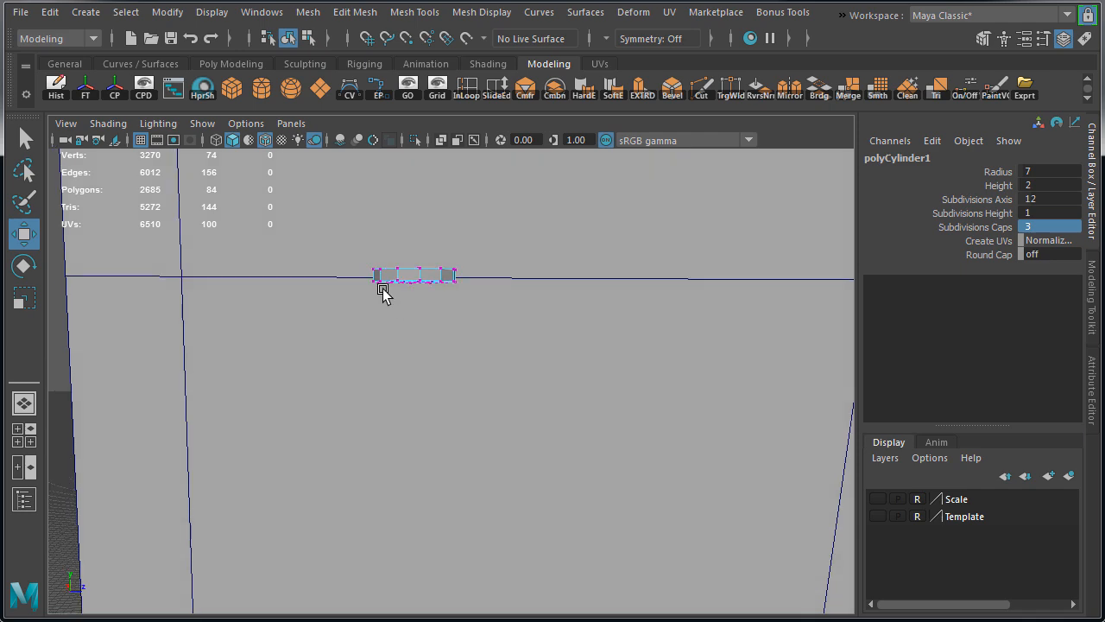
{"action": "key", "text": "space"}
{"action": "key", "text": "space"}
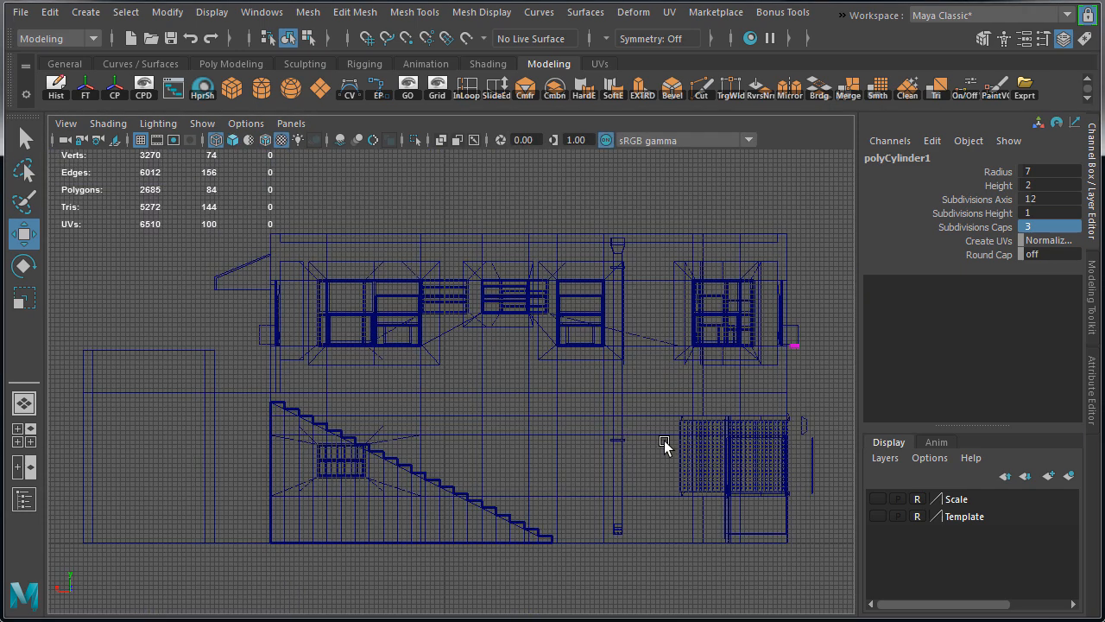
{"action": "left_click_drag", "start_coordinate": [783, 335], "coordinate": [812, 372]}
{"action": "key", "text": "f"}
{"action": "right_click_drag", "start_coordinate": [764, 388], "coordinate": [31, 413], "text": "alt"}
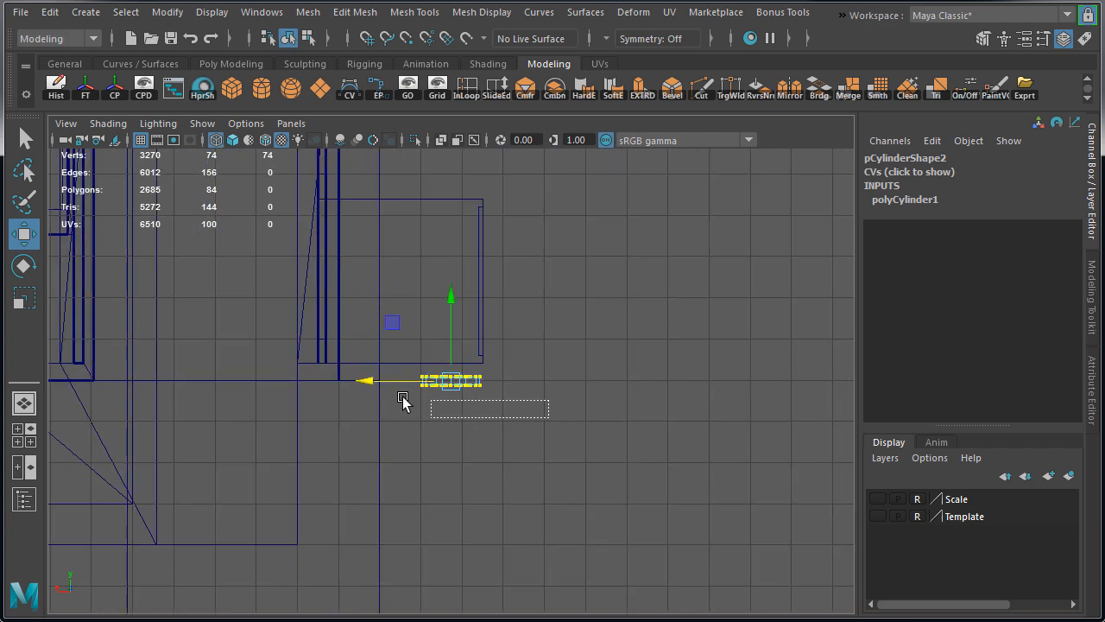
{"action": "right_click_drag", "start_coordinate": [576, 391], "coordinate": [614, 306], "text": "alt"}
{"action": "key", "text": "space"}
{"action": "key", "text": "space"}
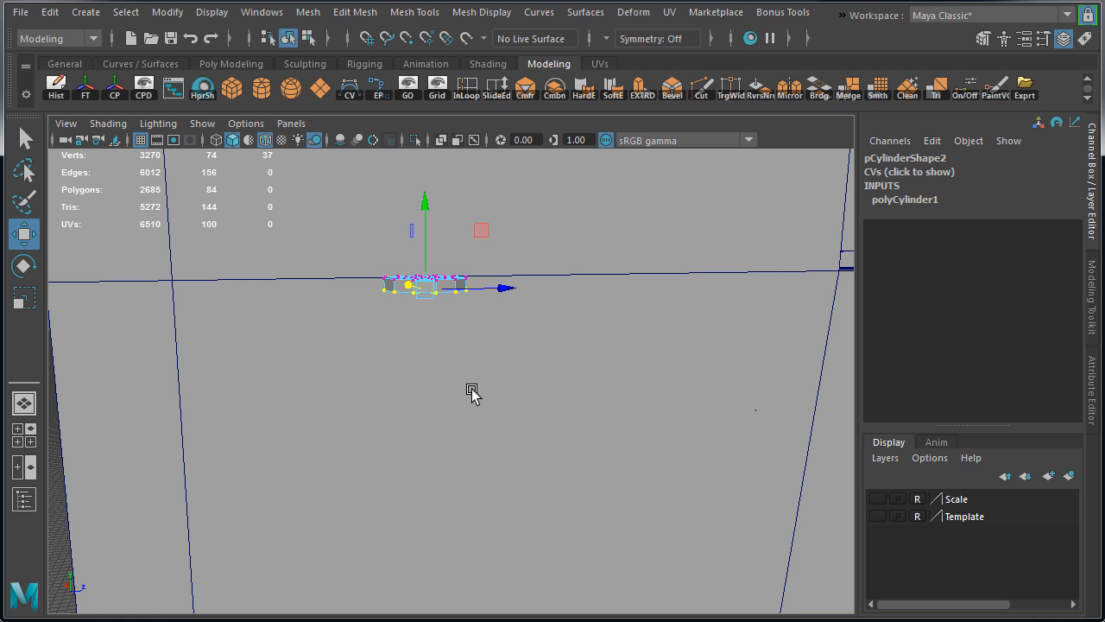
{"action": "left_click_drag", "start_coordinate": [425, 209], "coordinate": [439, 270]}
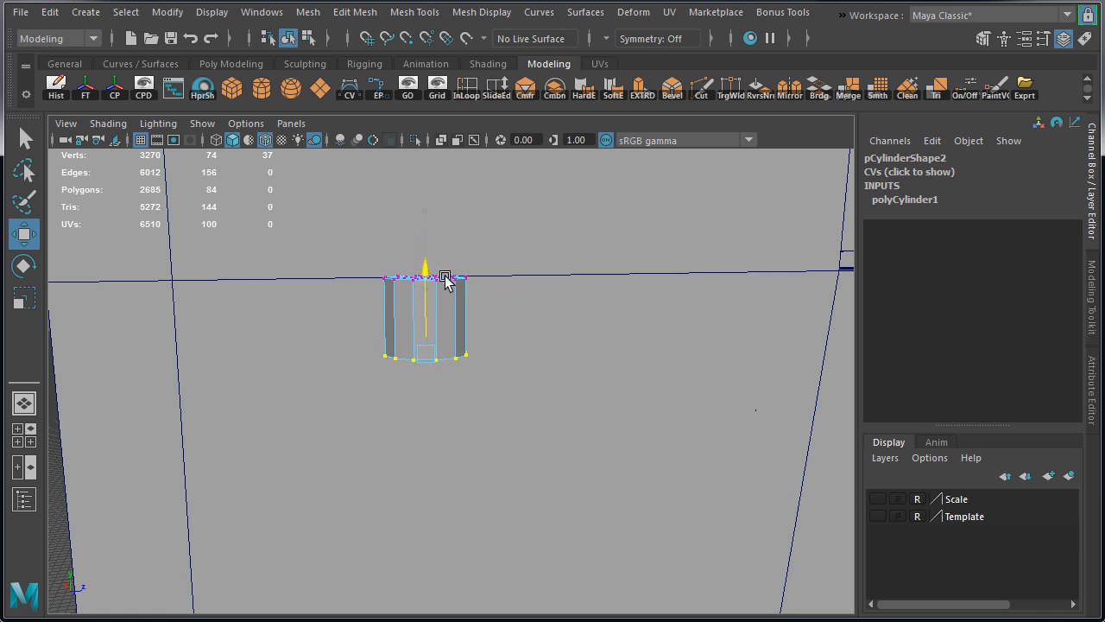
{"action": "key", "text": "r"}
{"action": "left_click_drag", "start_coordinate": [427, 354], "coordinate": [432, 368]}
Step: Extrude the neck's bottom faces straight down to add a second section
{"action": "key", "text": "w"}
{"action": "right_click_drag", "start_coordinate": [449, 314], "coordinate": [450, 362]}
{"action": "left_click_drag", "start_coordinate": [332, 240], "coordinate": [525, 394]}
{"action": "left_click_drag", "start_coordinate": [286, 247], "coordinate": [548, 296], "text": "ctrl"}
{"action": "left_click_drag", "start_coordinate": [467, 297], "coordinate": [439, 391], "text": "alt"}
{"action": "key", "text": "ctrl+e"}
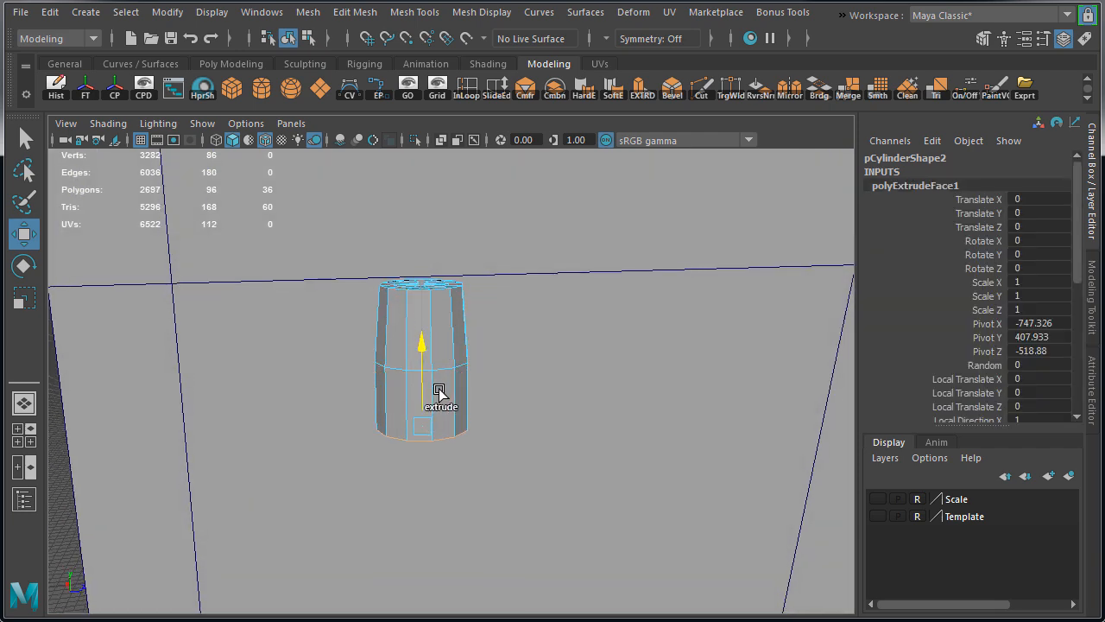
Step: Scale the bottom vertices outward so the second section flares into the lamp's shoulder
{"action": "key", "text": "space"}
{"action": "key", "text": "space"}
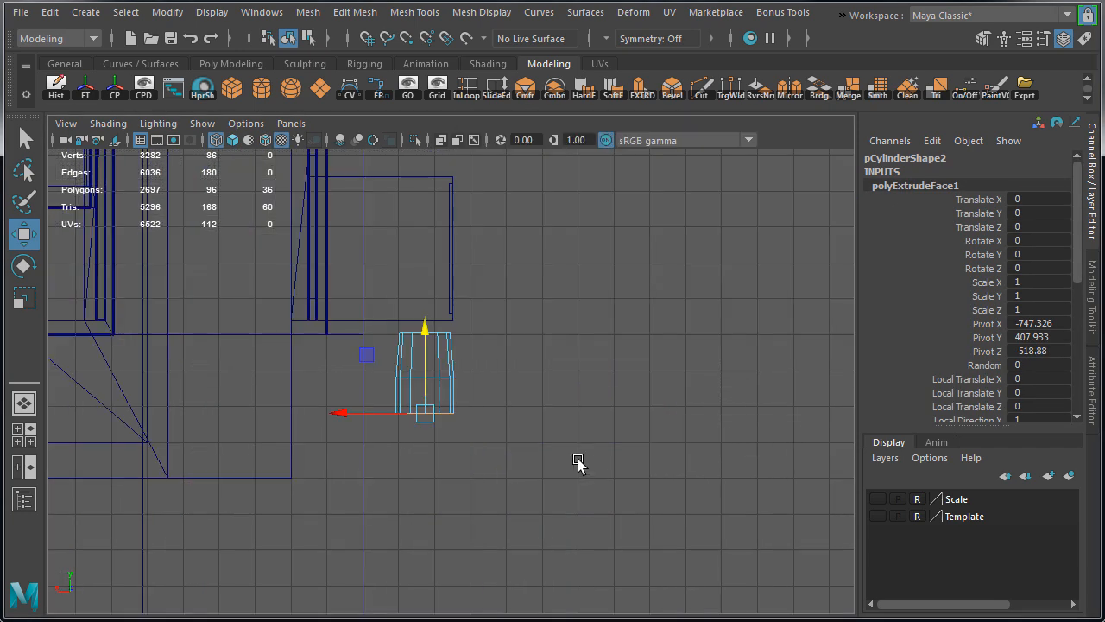
{"action": "right_click_drag", "start_coordinate": [434, 358], "coordinate": [364, 359]}
{"action": "mouse_move", "coordinate": [385, 382]}
{"action": "left_mouse_down"}
{"action": "mouse_move", "coordinate": [475, 430]}
{"action": "mouse_move", "coordinate": [448, 425]}
{"action": "mouse_move", "coordinate": [560, 367]}
{"action": "left_mouse_up"}
{"action": "scroll", "coordinate": [354, 407], "scroll_direction": "up", "scroll_amount": 2}
{"action": "key", "text": "r"}
{"action": "key", "text": "space"}
{"action": "key", "text": "space"}
{"action": "mouse_move", "coordinate": [516, 336]}
{"action": "left_mouse_down", "text": "alt"}
{"action": "mouse_move", "coordinate": [562, 343]}
{"action": "mouse_move", "coordinate": [539, 363]}
{"action": "left_mouse_up", "text": "alt"}
{"action": "key", "text": "w"}
Step: Extrude the flared section's bottom faces downward to form the lamp shade's body
{"action": "right_click_drag", "start_coordinate": [463, 376], "coordinate": [474, 408]}
{"action": "left_click_drag", "start_coordinate": [474, 409], "coordinate": [466, 384], "text": "alt"}
{"action": "left_click_drag", "start_coordinate": [329, 374], "coordinate": [505, 418]}
{"action": "left_click_drag", "start_coordinate": [267, 295], "coordinate": [510, 361], "text": "ctrl"}
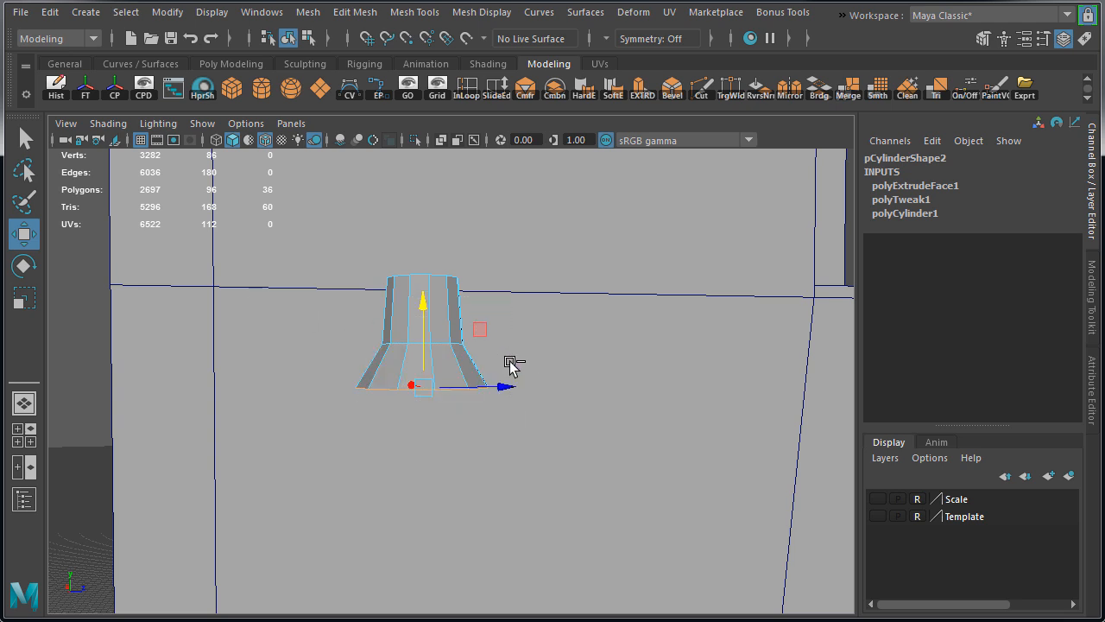
{"action": "key", "text": "ctrl+e"}
{"action": "left_click_drag", "start_coordinate": [422, 326], "coordinate": [440, 394]}
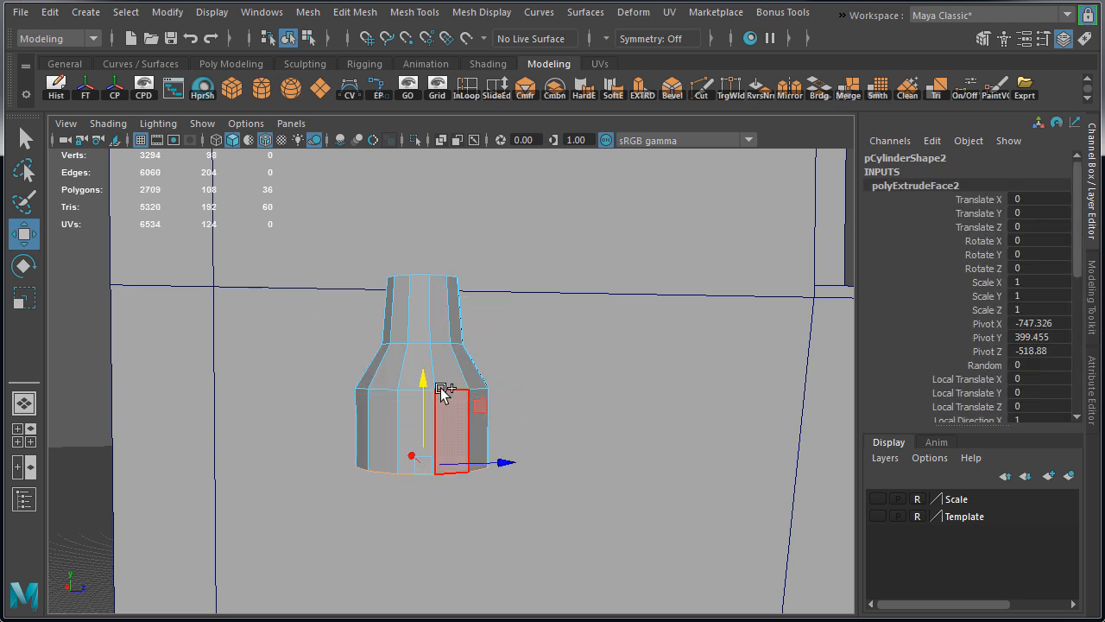
Step: Scale the vertex ring between shoulder and body slightly outward so the shade narrows toward its bottom
{"action": "left_click_drag", "start_coordinate": [456, 370], "coordinate": [518, 363], "text": "alt"}
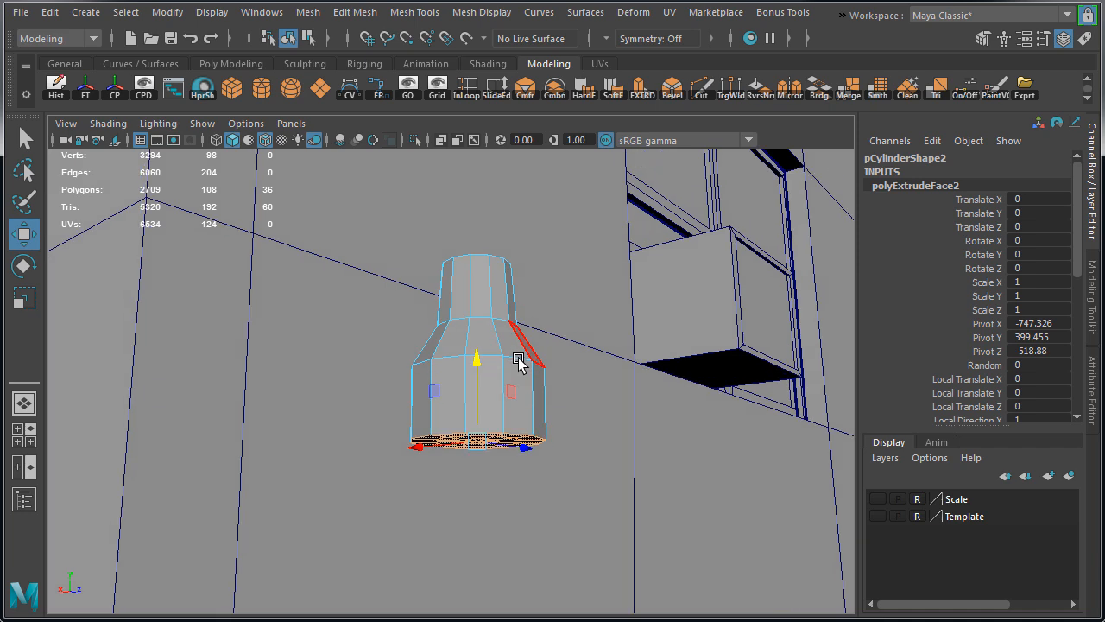
{"action": "key", "text": "space"}
{"action": "key", "text": "space"}
{"action": "middle_click_drag", "start_coordinate": [636, 462], "coordinate": [627, 412], "text": "alt"}
{"action": "right_click_drag", "start_coordinate": [487, 391], "coordinate": [403, 360]}
{"action": "left_click_drag", "start_coordinate": [303, 357], "coordinate": [493, 389]}
{"action": "key", "text": "r"}
{"action": "left_click_drag", "start_coordinate": [414, 373], "coordinate": [417, 378]}
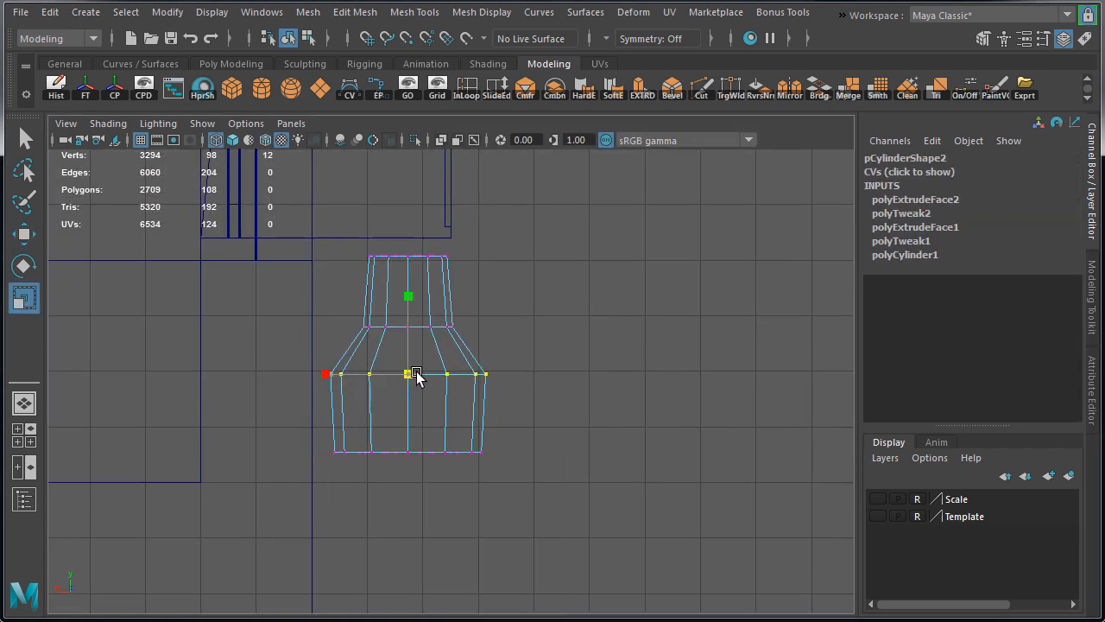
{"action": "key", "text": "space"}
{"action": "key", "text": "space"}
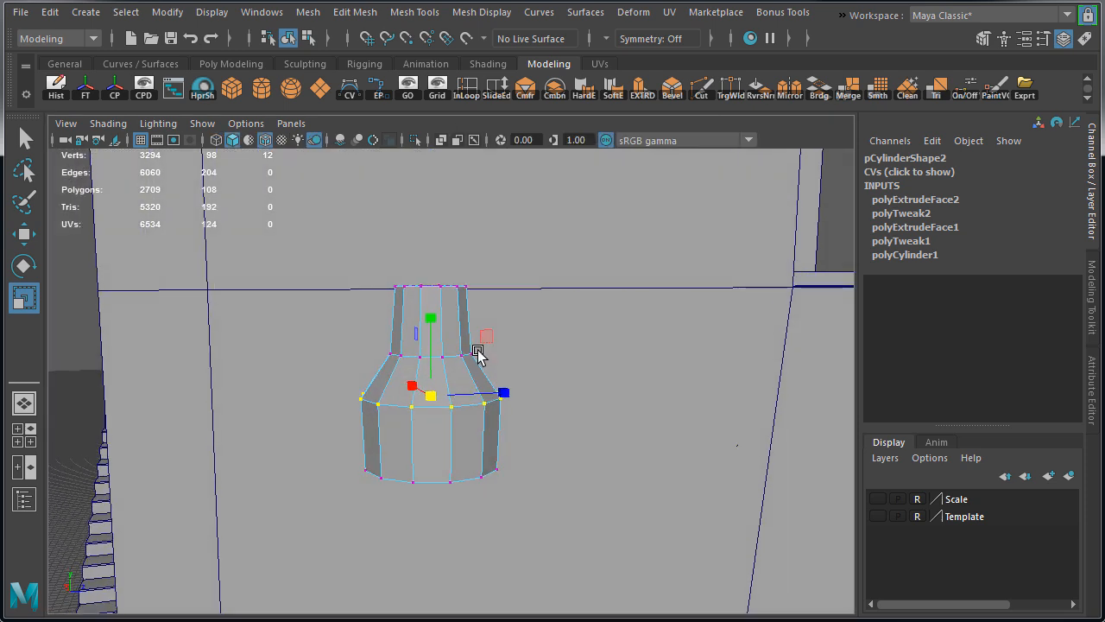
Step: Soften the selected edges around the lamp and return to object selection
{"action": "right_click_drag", "start_coordinate": [459, 308], "coordinate": [542, 283]}
{"action": "left_click_drag", "start_coordinate": [436, 323], "coordinate": [473, 322], "text": "alt"}
{"action": "right_click_drag", "start_coordinate": [473, 322], "coordinate": [473, 275]}
{"action": "left_click_drag", "start_coordinate": [381, 304], "coordinate": [519, 320]}
{"action": "left_click_drag", "start_coordinate": [519, 319], "coordinate": [420, 409], "text": "alt"}
{"action": "right_click_drag", "start_coordinate": [550, 245], "coordinate": [677, 251], "text": "shift"}
{"action": "left_click_drag", "start_coordinate": [569, 285], "coordinate": [518, 293], "text": "alt"}
{"action": "right_click_drag", "start_coordinate": [481, 296], "coordinate": [565, 273]}
{"action": "left_click", "coordinate": [566, 314]}
{"action": "mouse_move", "coordinate": [566, 313]}
{"action": "left_mouse_down", "text": "alt"}
{"action": "mouse_move", "coordinate": [518, 298]}
{"action": "mouse_move", "coordinate": [528, 282]}
{"action": "mouse_move", "coordinate": [622, 284]}
{"action": "mouse_move", "coordinate": [578, 323]}
{"action": "mouse_move", "coordinate": [313, 320]}
{"action": "mouse_move", "coordinate": [525, 323]}
{"action": "mouse_move", "coordinate": [472, 327]}
{"action": "left_mouse_up", "text": "alt"}
Step: Hide the wireframe overlay and insert two edge loops around the lamp's flared shoulder
{"action": "left_click", "coordinate": [266, 140]}
{"action": "left_click", "coordinate": [624, 287]}
{"action": "left_click", "coordinate": [489, 330]}
{"action": "double_click", "coordinate": [466, 91]}
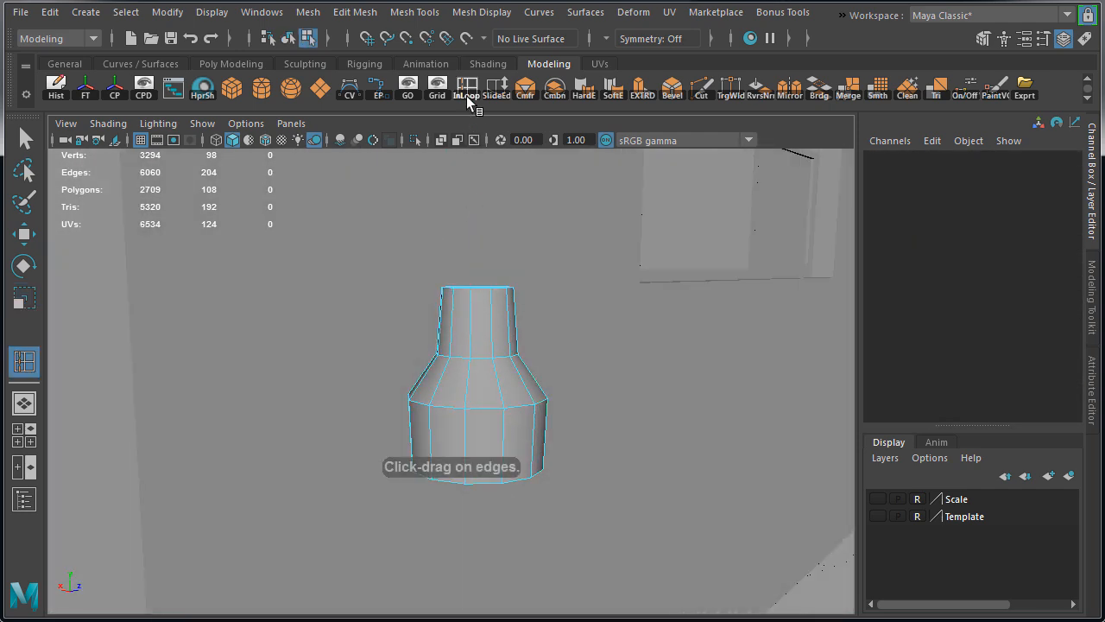
{"action": "left_click", "coordinate": [1046, 78]}
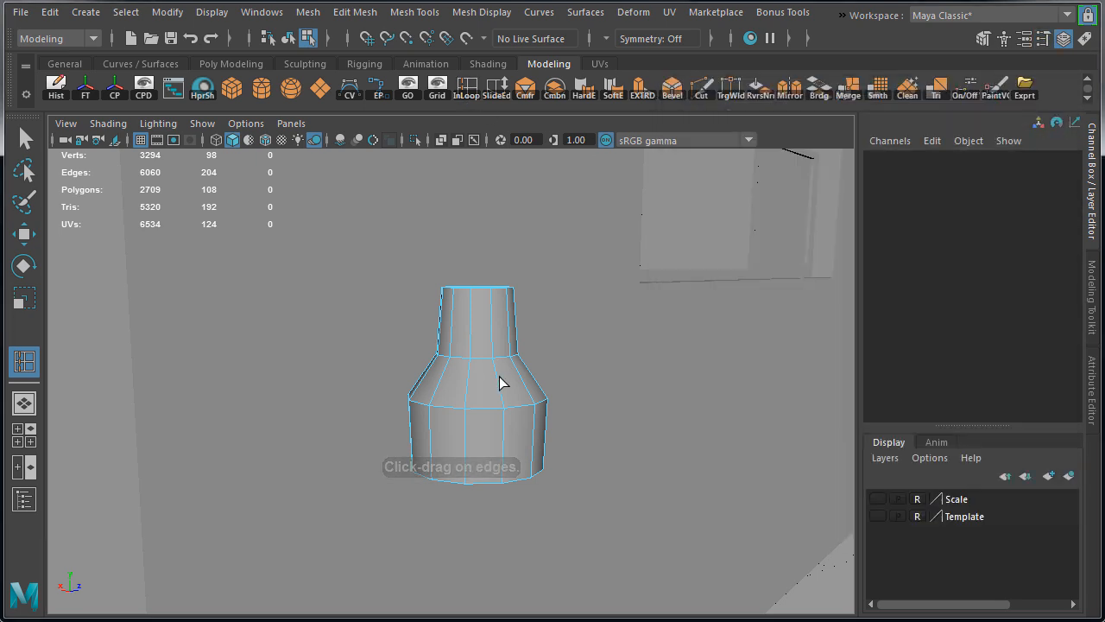
{"action": "left_click", "coordinate": [483, 386]}
Step: Scale the two new edge loops outward together to round the shoulder
{"action": "key", "text": "w"}
{"action": "key", "text": "r"}
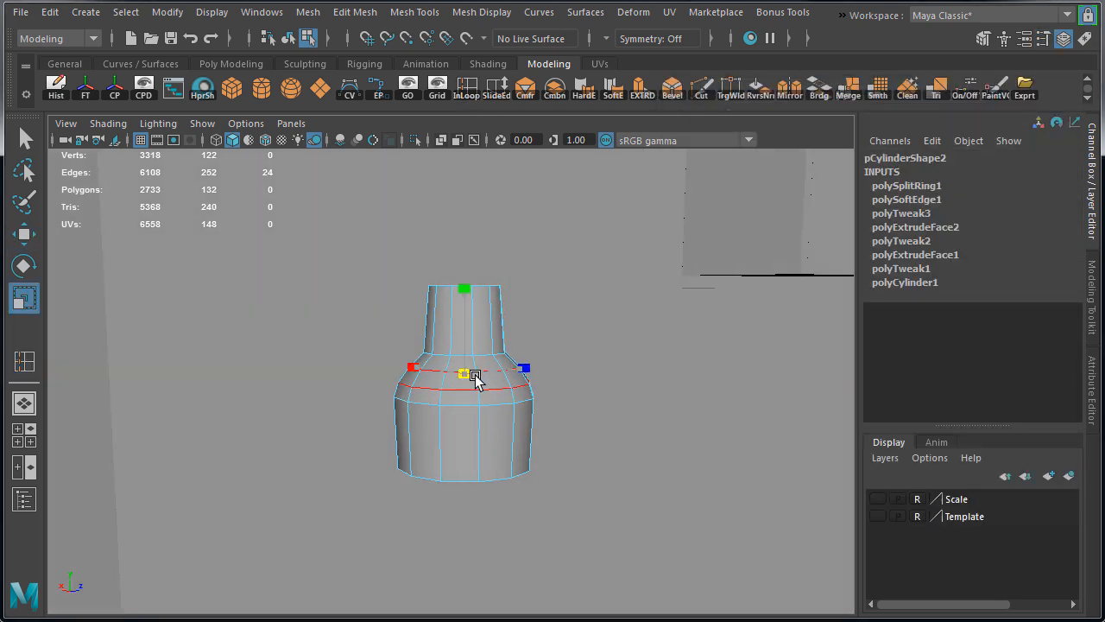
{"action": "key", "text": "w"}
{"action": "right_click_drag", "start_coordinate": [529, 264], "coordinate": [561, 238]}
{"action": "left_click_drag", "start_coordinate": [425, 399], "coordinate": [506, 395], "text": "alt"}
{"action": "left_click", "coordinate": [715, 365]}
Step: Select only the lower shoulder edge loop and scale it to smooth the curve into the shade's body
{"action": "left_click", "coordinate": [523, 403]}
{"action": "right_click_drag", "start_coordinate": [512, 358], "coordinate": [510, 312]}
{"action": "scroll", "coordinate": [484, 363], "scroll_direction": "up", "scroll_amount": 2}
{"action": "double_click", "coordinate": [476, 387]}
{"action": "key", "text": "r"}
{"action": "left_click_drag", "start_coordinate": [516, 397], "coordinate": [535, 381], "text": "alt"}
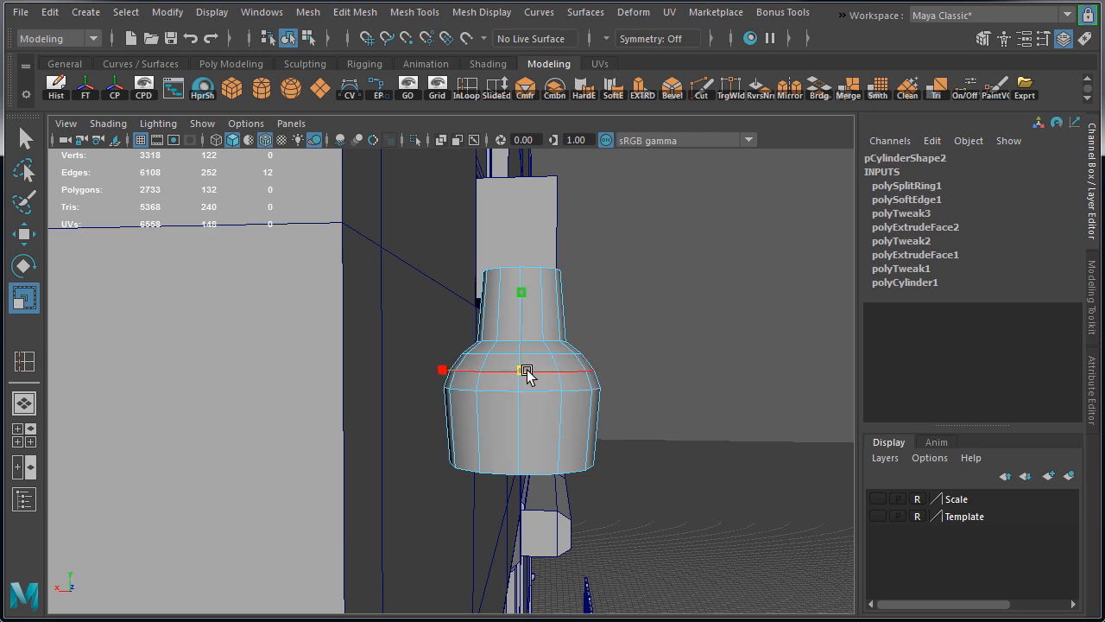
Step: Inspect the lamp's rounded profile and shading with the wireframe overlay turned off
{"action": "key", "text": "w"}
{"action": "right_click_drag", "start_coordinate": [541, 329], "coordinate": [584, 302]}
{"action": "left_click", "coordinate": [617, 354]}
{"action": "mouse_move", "coordinate": [617, 354]}
{"action": "left_mouse_down", "text": "alt"}
{"action": "mouse_move", "coordinate": [634, 346]}
{"action": "mouse_move", "coordinate": [605, 344]}
{"action": "left_mouse_up", "text": "alt"}
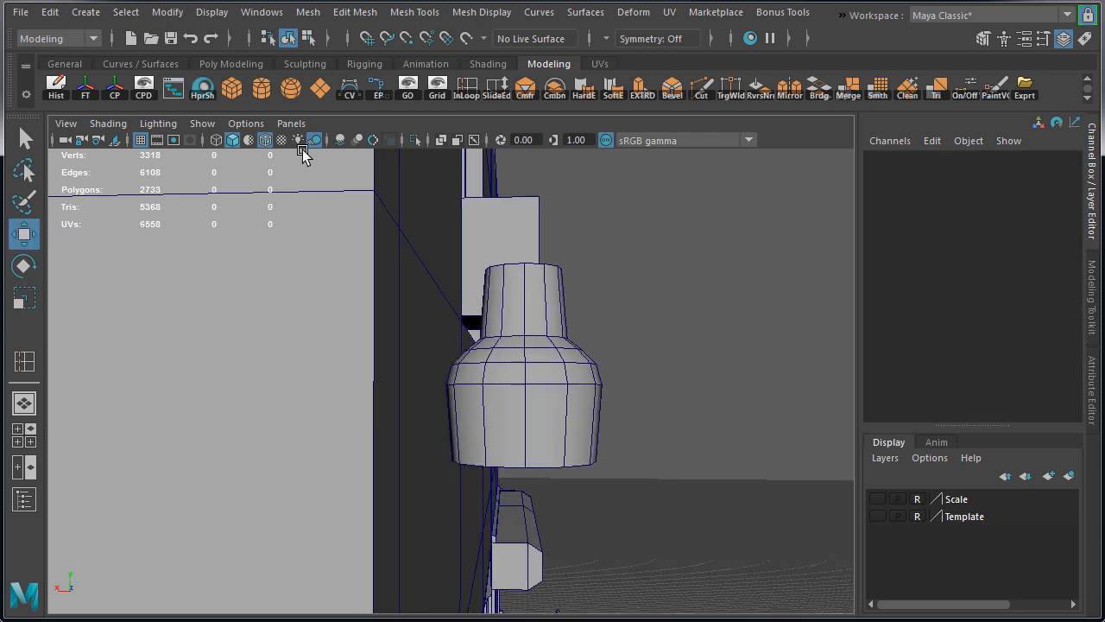
{"action": "left_click", "coordinate": [266, 142]}
{"action": "mouse_move", "coordinate": [661, 298]}
{"action": "left_mouse_down", "text": "alt"}
{"action": "mouse_move", "coordinate": [543, 311]}
{"action": "mouse_move", "coordinate": [717, 330]}
{"action": "mouse_move", "coordinate": [404, 345]}
{"action": "left_mouse_up", "text": "alt"}
{"action": "left_click", "coordinate": [510, 352]}
{"action": "left_click", "coordinate": [265, 141]}
{"action": "left_click", "coordinate": [582, 335]}
Step: Scale the outer of the two edge loops on the lamp's top cap and raise it above the rim
{"action": "left_click", "coordinate": [403, 344]}
{"action": "right_click_drag", "start_coordinate": [404, 344], "coordinate": [521, 362], "text": "alt"}
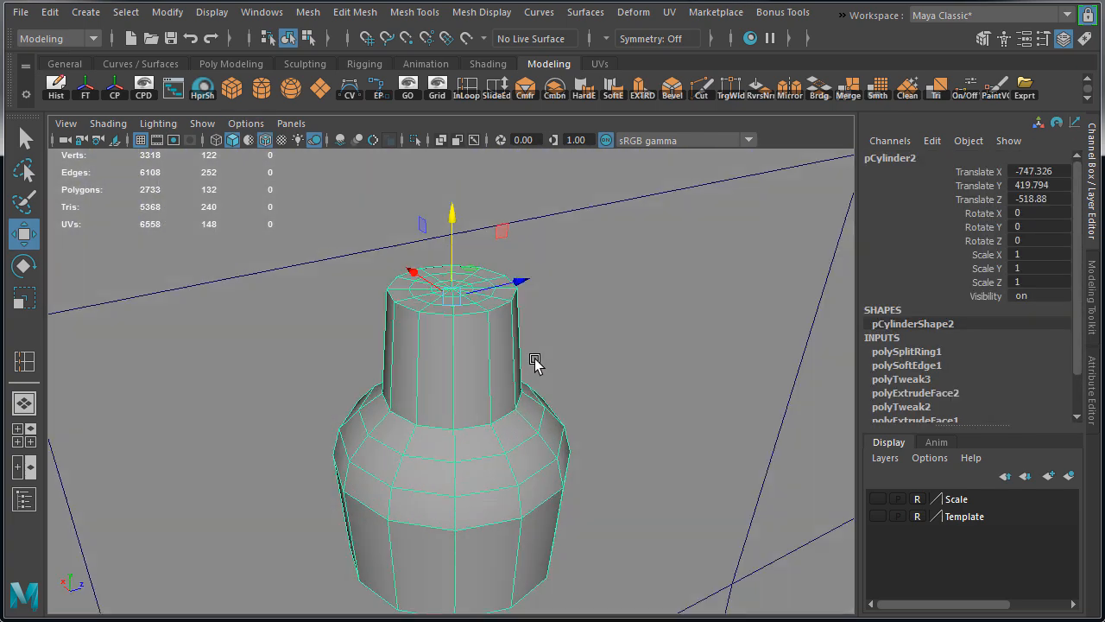
{"action": "left_click_drag", "start_coordinate": [521, 362], "coordinate": [564, 358], "text": "alt"}
{"action": "right_click_drag", "start_coordinate": [528, 302], "coordinate": [524, 251]}
{"action": "scroll", "coordinate": [521, 293], "scroll_direction": "up", "scroll_amount": 3}
{"action": "double_click", "coordinate": [539, 268]}
{"action": "key", "text": "r"}
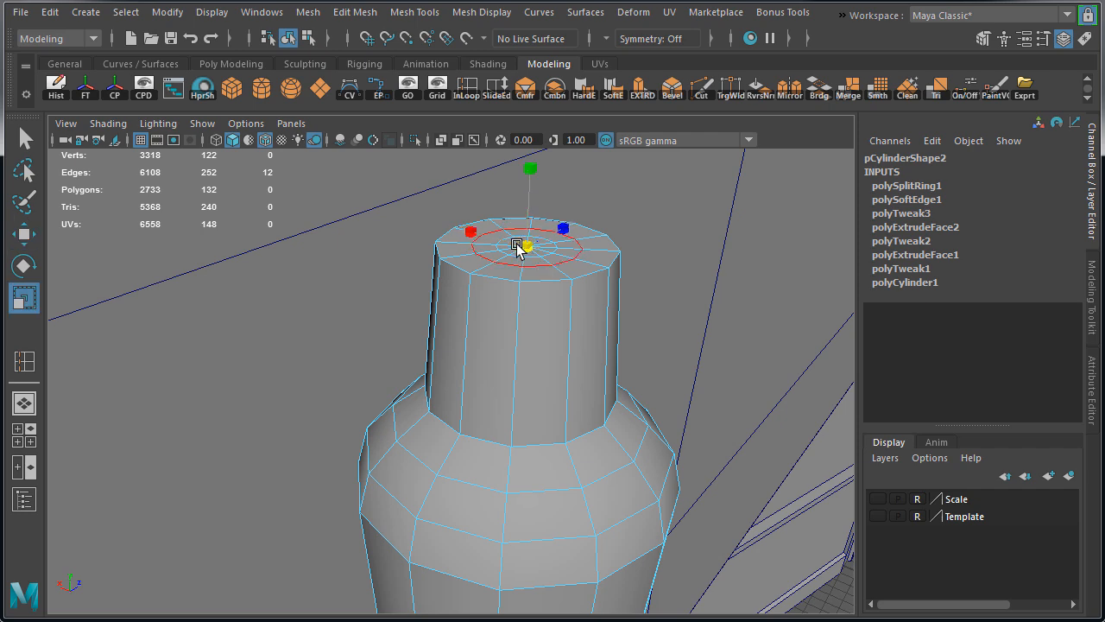
{"action": "middle_click_drag", "start_coordinate": [523, 274], "coordinate": [510, 323], "text": "alt"}
{"action": "scroll", "coordinate": [510, 323], "scroll_direction": "up", "scroll_amount": 2}
{"action": "key", "text": "w"}
{"action": "left_click_drag", "start_coordinate": [511, 322], "coordinate": [506, 301]}
{"action": "left_click_drag", "start_coordinate": [498, 354], "coordinate": [521, 360], "text": "alt"}
Step: Adjust the raised cap loop's size and lift the inner cap loop above it to dome the top
{"action": "key", "text": "space"}
{"action": "key", "text": "space"}
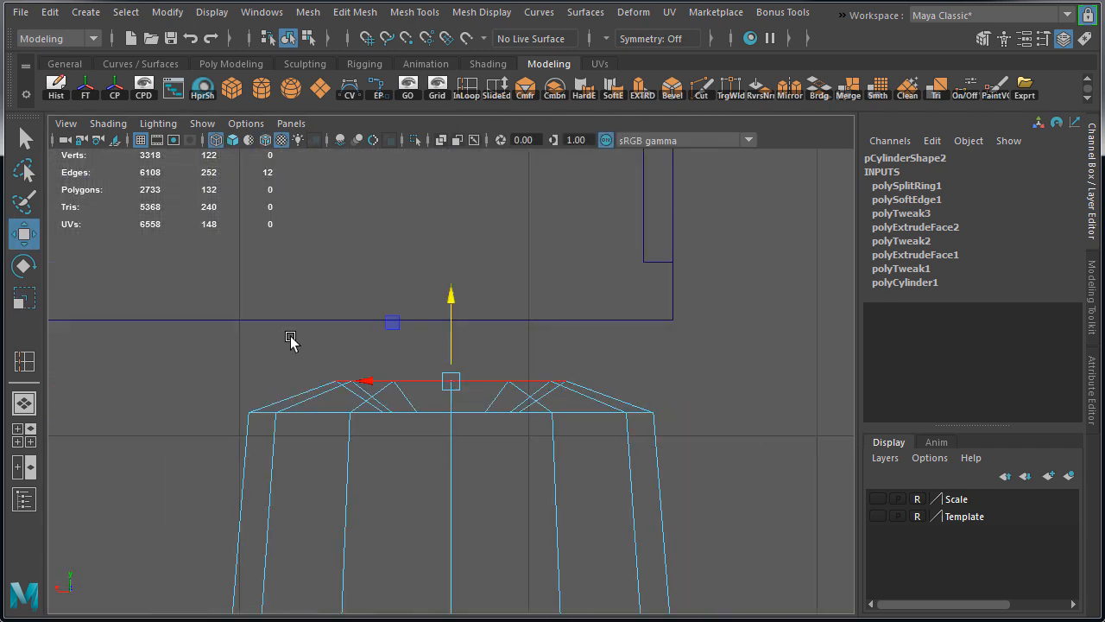
{"action": "key", "text": "r"}
{"action": "key", "text": "space"}
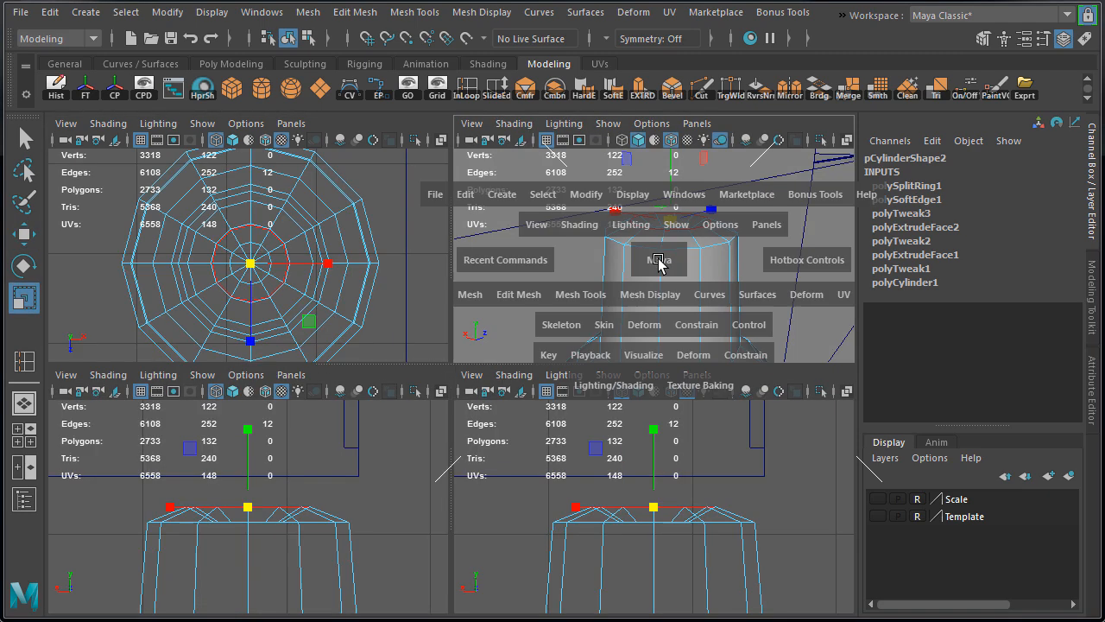
{"action": "key", "text": "space"}
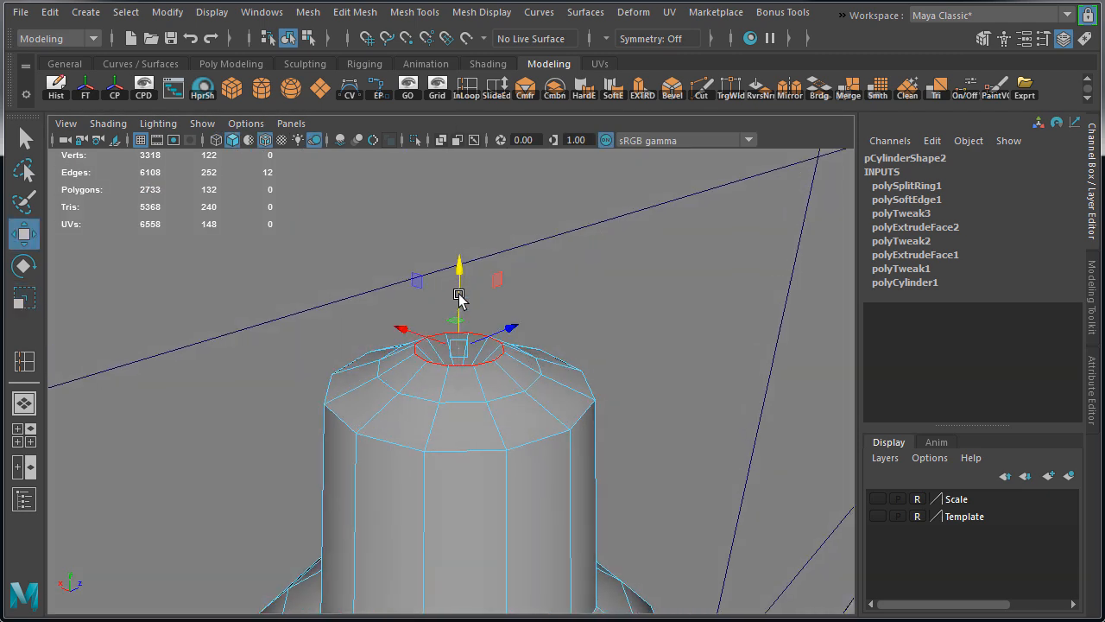
{"action": "left_click_drag", "start_coordinate": [464, 267], "coordinate": [440, 441], "text": "alt"}
Step: Raise the cap's center vertex to the level of the inner edge loop
{"action": "right_click_drag", "start_coordinate": [442, 445], "coordinate": [347, 359]}
{"action": "left_click", "coordinate": [447, 486]}
{"action": "key", "text": "space"}
{"action": "key", "text": "space"}
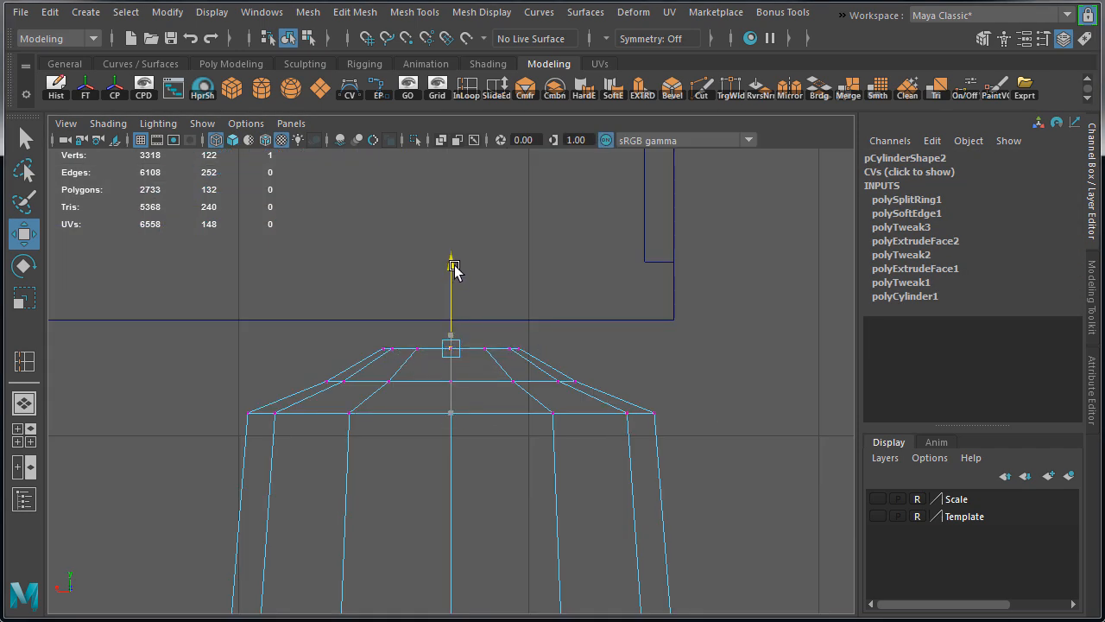
Step: Select an edge loop on the lamp's top cap, raise it slightly, and return to object mode
{"action": "key", "text": "space"}
{"action": "key", "text": "space"}
{"action": "mouse_move", "coordinate": [544, 366]}
{"action": "left_mouse_down", "text": "alt"}
{"action": "mouse_move", "coordinate": [528, 320]}
{"action": "mouse_move", "coordinate": [493, 303]}
{"action": "mouse_move", "coordinate": [469, 308]}
{"action": "left_mouse_up", "text": "alt"}
{"action": "right_click_drag", "start_coordinate": [446, 334], "coordinate": [446, 286]}
{"action": "double_click", "coordinate": [438, 343]}
{"action": "left_click_drag", "start_coordinate": [439, 343], "coordinate": [386, 273], "text": "alt"}
{"action": "key", "text": "r"}
{"action": "key", "text": "w"}
{"action": "left_click_drag", "start_coordinate": [389, 198], "coordinate": [388, 190]}
{"action": "right_click_drag", "start_coordinate": [456, 303], "coordinate": [498, 284]}
{"action": "right_click_drag", "start_coordinate": [498, 284], "coordinate": [499, 284]}
{"action": "left_click", "coordinate": [498, 284]}
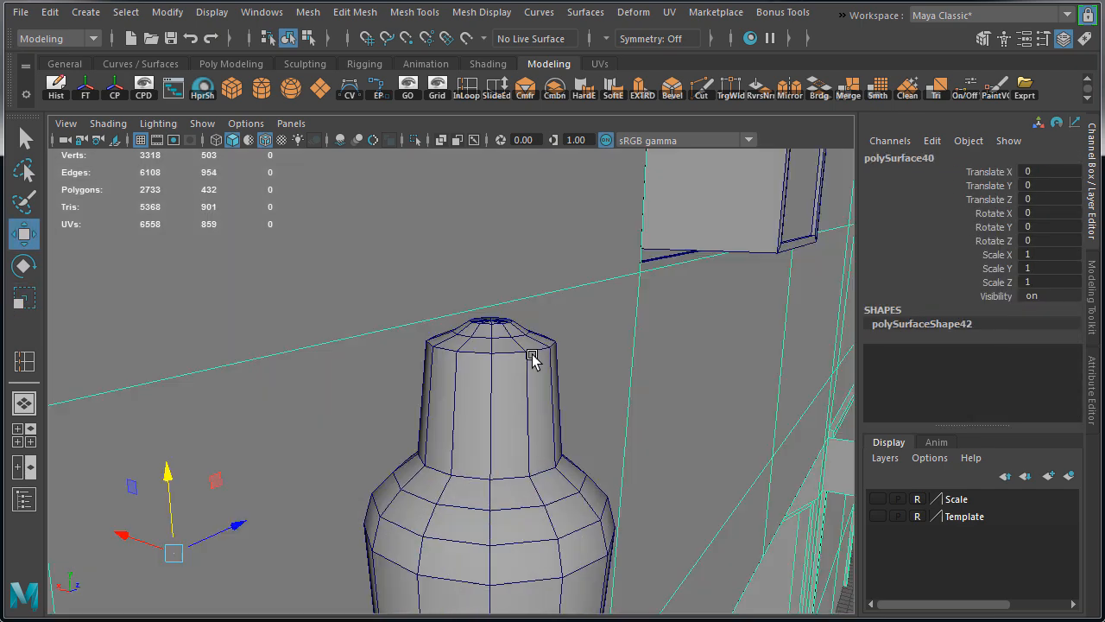
{"action": "left_click", "coordinate": [651, 326]}
{"action": "left_click_drag", "start_coordinate": [532, 354], "coordinate": [373, 405], "text": "alt"}
{"action": "right_click_drag", "start_coordinate": [373, 405], "coordinate": [599, 410], "text": "alt"}
{"action": "scroll", "coordinate": [590, 345], "scroll_direction": "up", "scroll_amount": 3}
{"action": "left_click", "coordinate": [590, 345]}
{"action": "left_click_drag", "start_coordinate": [599, 409], "coordinate": [553, 363], "text": "alt"}
{"action": "right_click_drag", "start_coordinate": [553, 363], "coordinate": [646, 385], "text": "shift"}
{"action": "key", "text": "ctrl+z"}
Step: Adjust the soft/hard edge setting of an edge loop on the lamp's top cap and return to object mode
{"action": "right_click_drag", "start_coordinate": [535, 361], "coordinate": [536, 318]}
{"action": "double_click", "coordinate": [578, 363]}
{"action": "right_click_drag", "start_coordinate": [600, 298], "coordinate": [673, 344], "text": "shift"}
{"action": "right_click_drag", "start_coordinate": [555, 358], "coordinate": [634, 333]}
{"action": "left_click", "coordinate": [666, 330]}
Step: Examine the cap's edge loops and shading with the wireframe overlay toggled, and look over the lamp's underside
{"action": "left_click", "coordinate": [266, 140]}
{"action": "left_click_drag", "start_coordinate": [587, 341], "coordinate": [716, 331], "text": "alt"}
{"action": "right_click_drag", "start_coordinate": [716, 331], "coordinate": [621, 323], "text": "alt"}
{"action": "right_click_drag", "start_coordinate": [538, 357], "coordinate": [533, 310]}
{"action": "left_click", "coordinate": [540, 387]}
{"action": "double_click", "coordinate": [542, 387]}
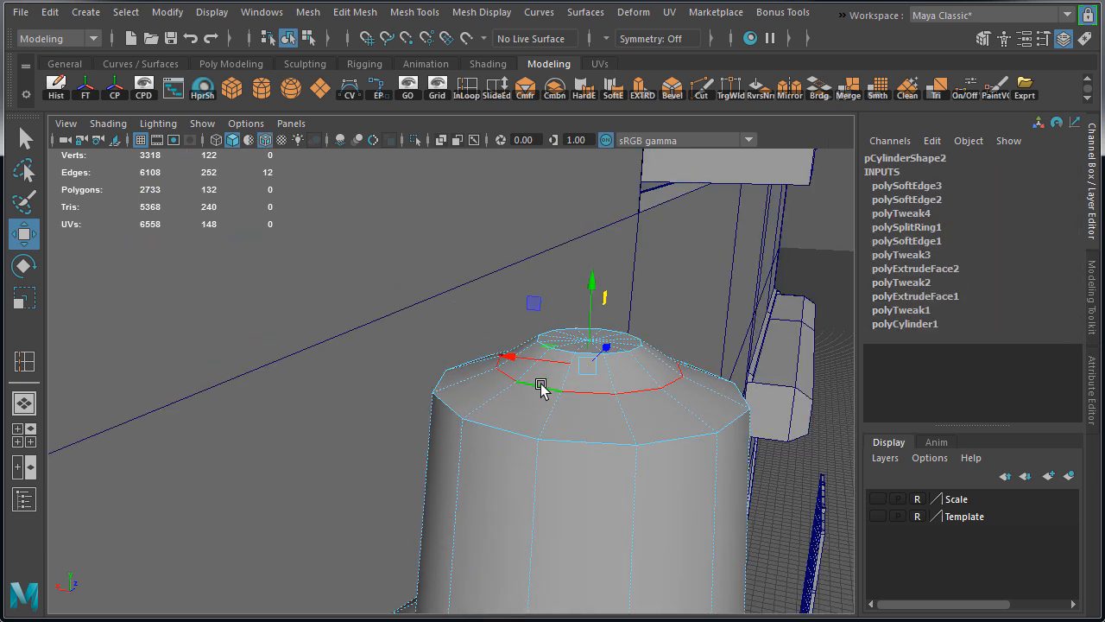
{"action": "right_click_drag", "start_coordinate": [621, 337], "coordinate": [728, 334]}
{"action": "left_click", "coordinate": [771, 302]}
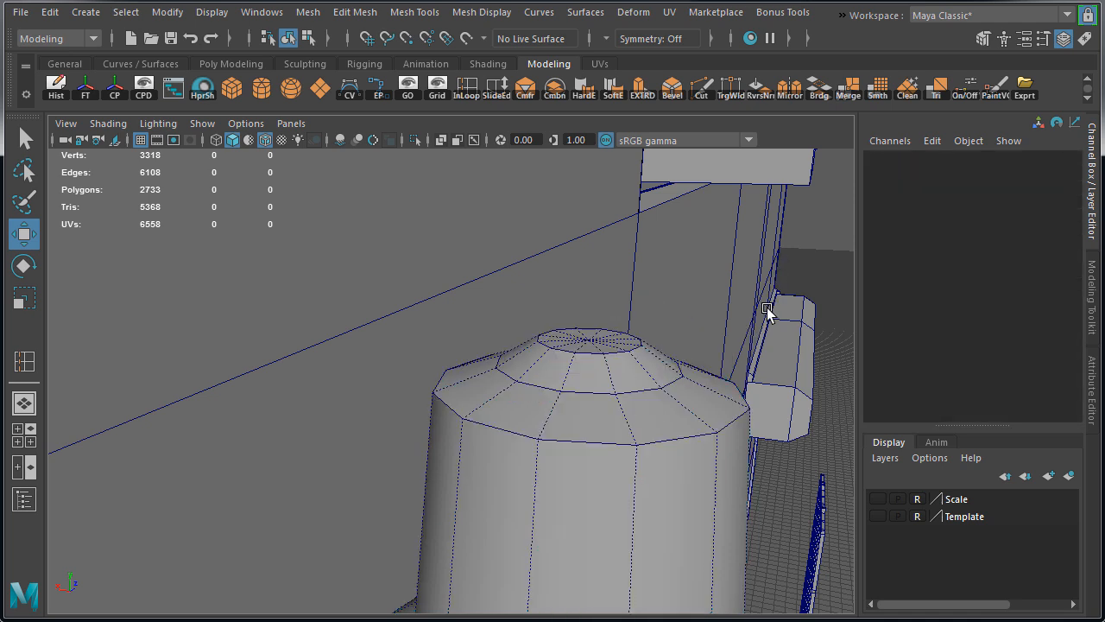
{"action": "left_click", "coordinate": [266, 140]}
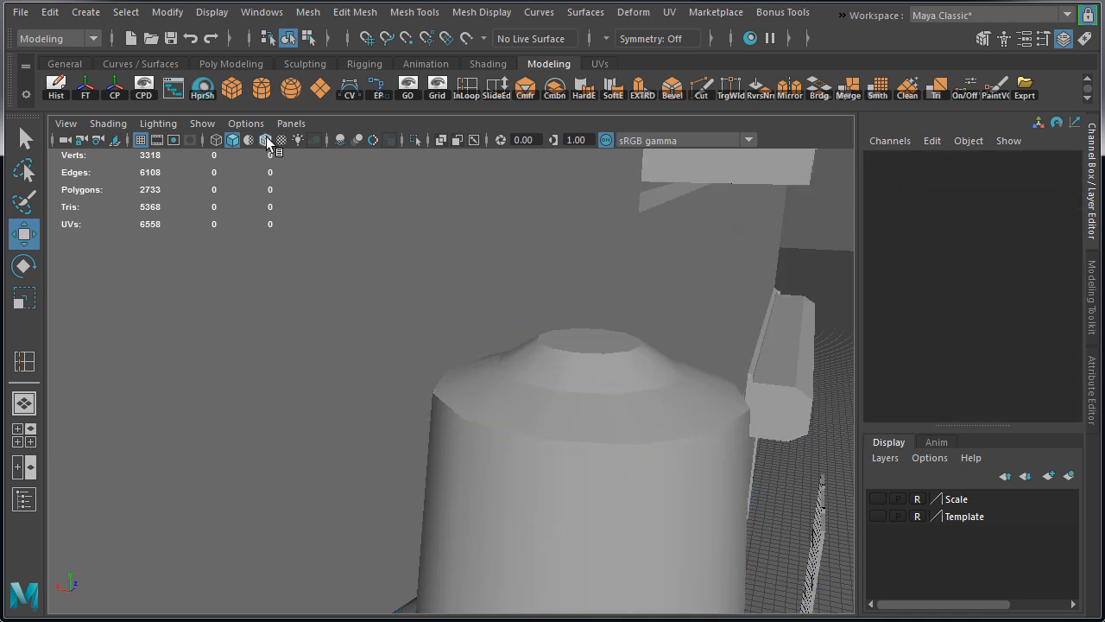
{"action": "left_click", "coordinate": [267, 141]}
{"action": "left_click_drag", "start_coordinate": [346, 200], "coordinate": [531, 368], "text": "alt"}
{"action": "left_click_drag", "start_coordinate": [486, 396], "coordinate": [476, 362], "text": "alt"}
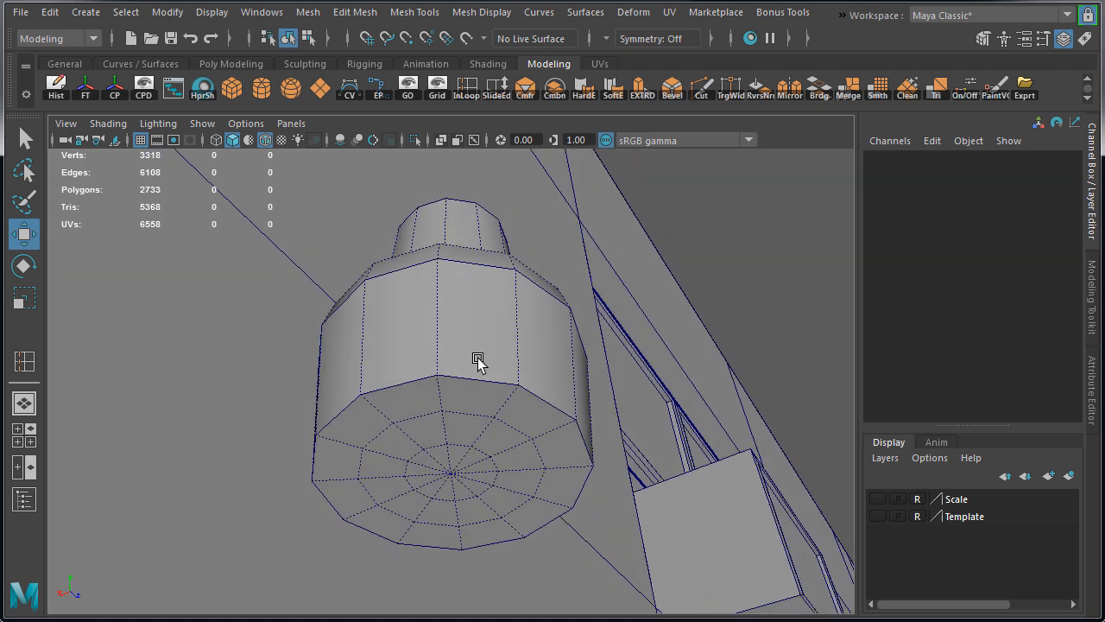
Step: Scale the outer of the two edge loops on the lamp's underside outward until it sits close to the bottom rim
{"action": "left_click", "coordinate": [480, 357]}
{"action": "right_click", "coordinate": [480, 358]}
{"action": "right_click_drag", "start_coordinate": [480, 357], "coordinate": [471, 312]}
{"action": "left_click_drag", "start_coordinate": [493, 374], "coordinate": [476, 371], "text": "alt"}
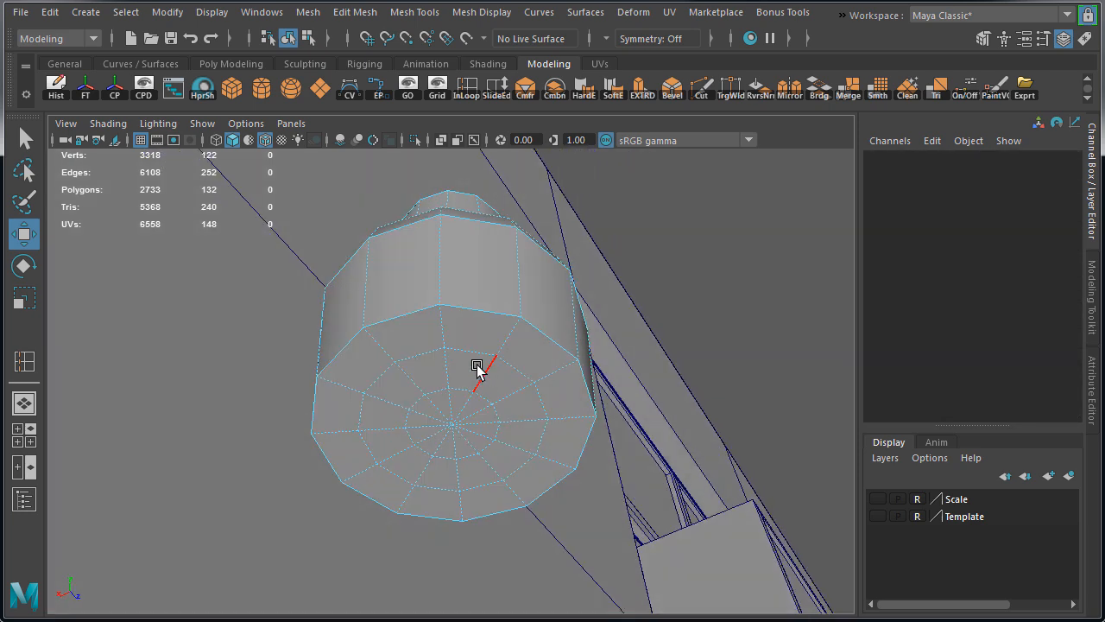
{"action": "double_click", "coordinate": [470, 351]}
{"action": "key", "text": "r"}
{"action": "mouse_move", "coordinate": [454, 424]}
{"action": "left_mouse_down"}
{"action": "mouse_move", "coordinate": [512, 437]}
{"action": "mouse_move", "coordinate": [473, 419]}
{"action": "left_mouse_up"}
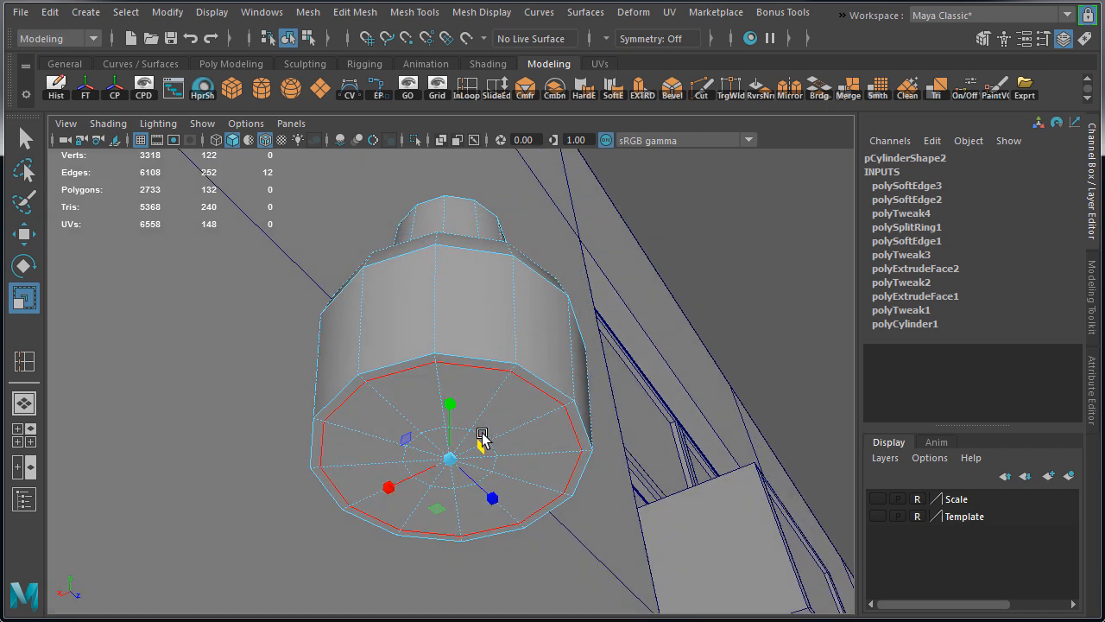
Step: Extrude all faces inside the enlarged loop on the lamp's underside upward to recess the bottom of the shade
{"action": "right_click_drag", "start_coordinate": [495, 456], "coordinate": [493, 408]}
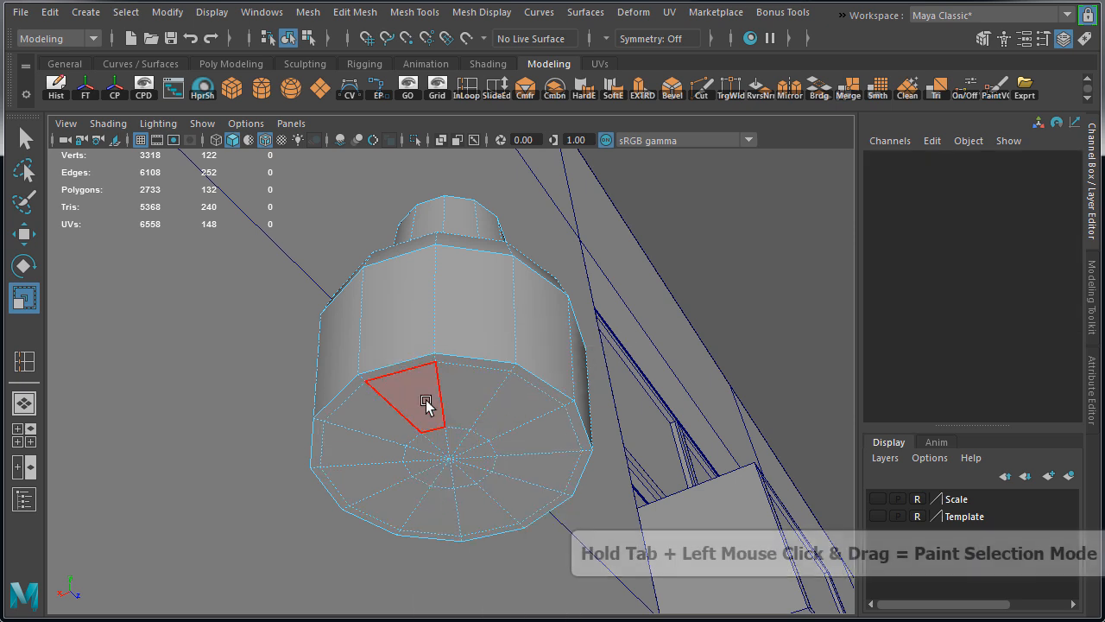
{"action": "left_click", "coordinate": [426, 402]}
{"action": "mouse_move", "coordinate": [429, 402]}
{"action": "left_mouse_down"}
{"action": "mouse_move", "coordinate": [509, 446]}
{"action": "mouse_move", "coordinate": [427, 496]}
{"action": "mouse_move", "coordinate": [403, 436]}
{"action": "left_mouse_up"}
{"action": "mouse_move", "coordinate": [448, 469]}
{"action": "left_mouse_down"}
{"action": "mouse_move", "coordinate": [458, 441]}
{"action": "mouse_move", "coordinate": [432, 439]}
{"action": "left_mouse_up"}
{"action": "left_click_drag", "start_coordinate": [641, 549], "coordinate": [633, 558], "text": "alt"}
{"action": "key", "text": "space"}
{"action": "key", "text": "space"}
{"action": "key", "text": "space"}
{"action": "key", "text": "f"}
{"action": "key", "text": "w"}
{"action": "key", "text": "ctrl+e"}
{"action": "mouse_move", "coordinate": [451, 294]}
{"action": "left_mouse_down"}
{"action": "mouse_move", "coordinate": [452, 284]}
{"action": "mouse_move", "coordinate": [456, 313]}
{"action": "left_mouse_up"}
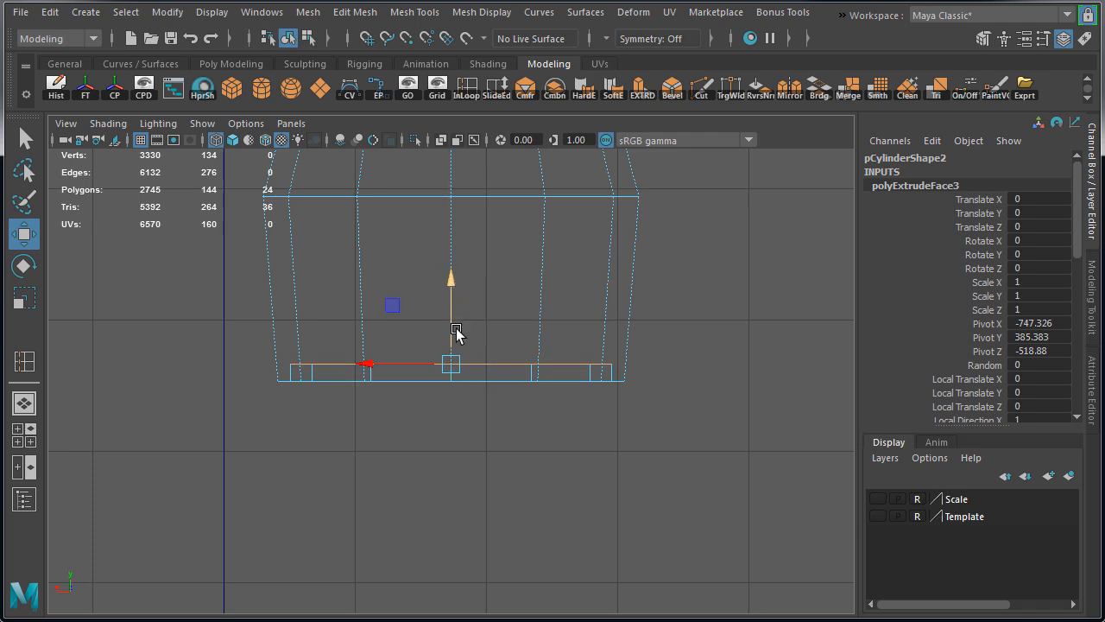
Step: Scale the recessed underside faces slightly inward to taper the recess walls, and deselect the lamp
{"action": "key", "text": "r"}
{"action": "left_click_drag", "start_coordinate": [450, 366], "coordinate": [445, 367]}
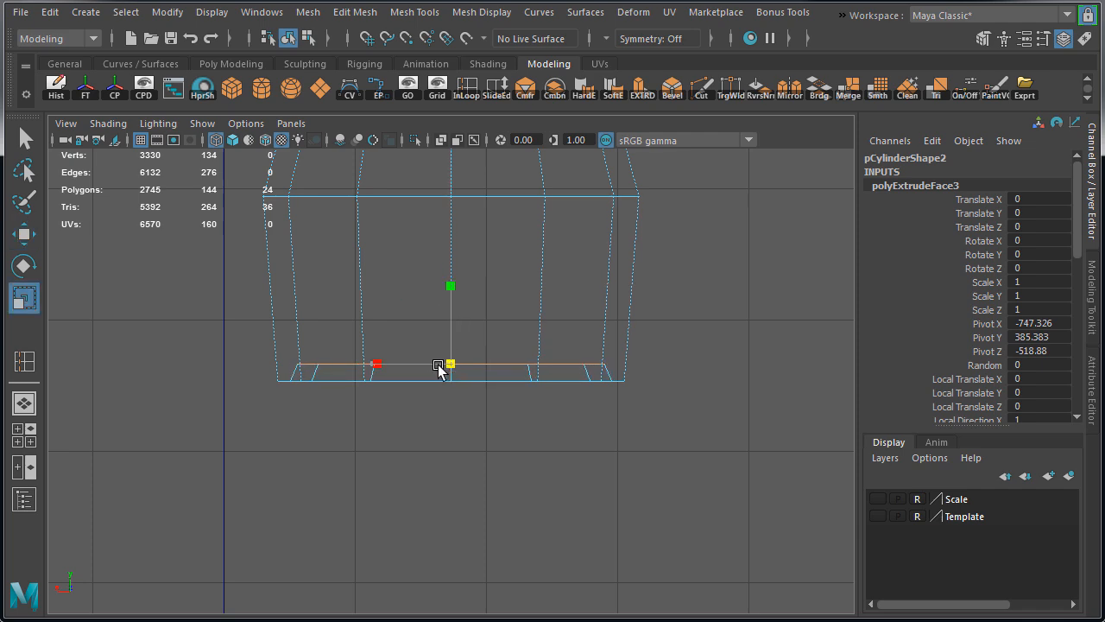
{"action": "key", "text": "space"}
{"action": "key", "text": "space"}
{"action": "left_click", "coordinate": [563, 310]}
{"action": "left_click_drag", "start_coordinate": [563, 310], "coordinate": [539, 367], "text": "alt"}
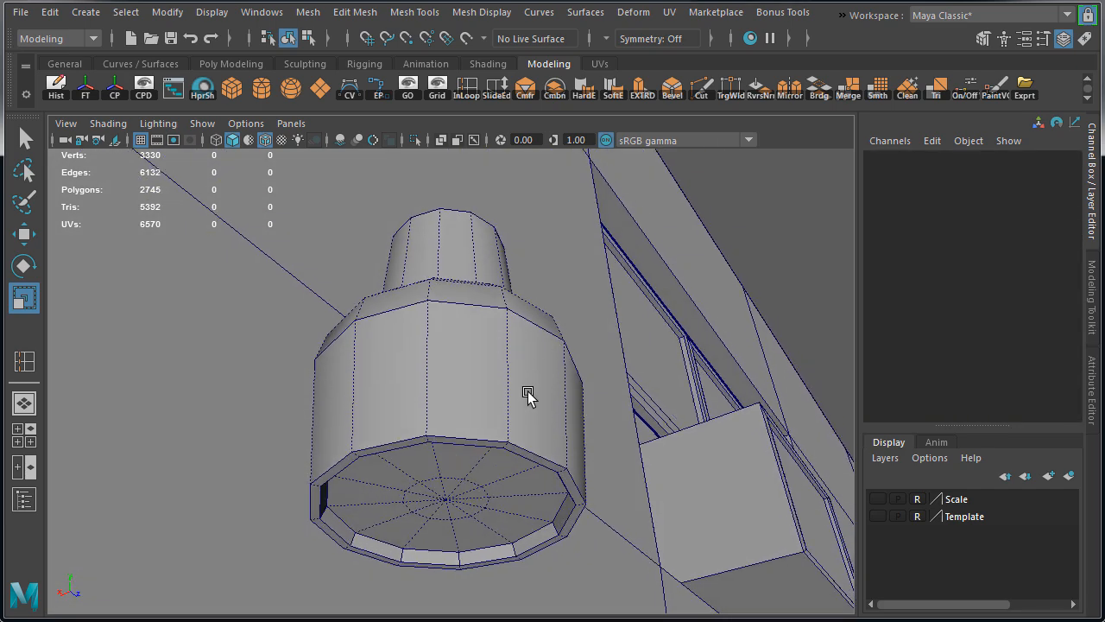
Step: Soften the edge loop where the lamp's shoulder meets the wide body of the shade
{"action": "left_click", "coordinate": [492, 461]}
{"action": "right_click_drag", "start_coordinate": [492, 460], "coordinate": [491, 311]}
{"action": "left_click_drag", "start_coordinate": [492, 310], "coordinate": [469, 401], "text": "alt"}
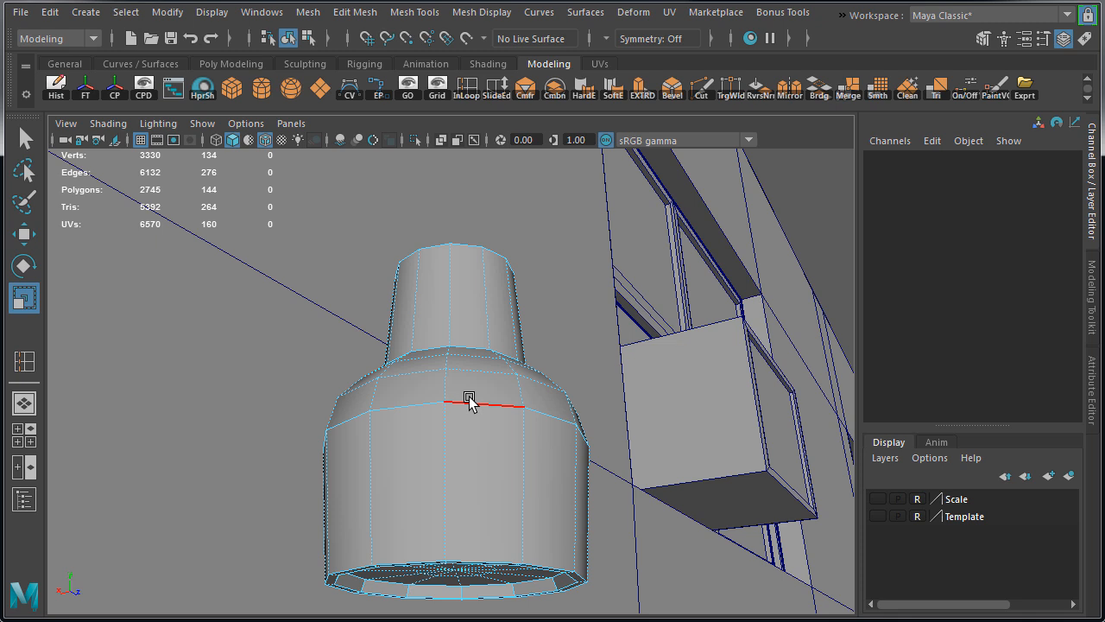
{"action": "double_click", "coordinate": [469, 402]}
{"action": "right_click_drag", "start_coordinate": [596, 241], "coordinate": [713, 252], "text": "shift"}
Step: Soften the ring of short edges along the recess wall on the underside and check the shading without the wireframe overlay
{"action": "left_click_drag", "start_coordinate": [501, 341], "coordinate": [235, 510], "text": "alt"}
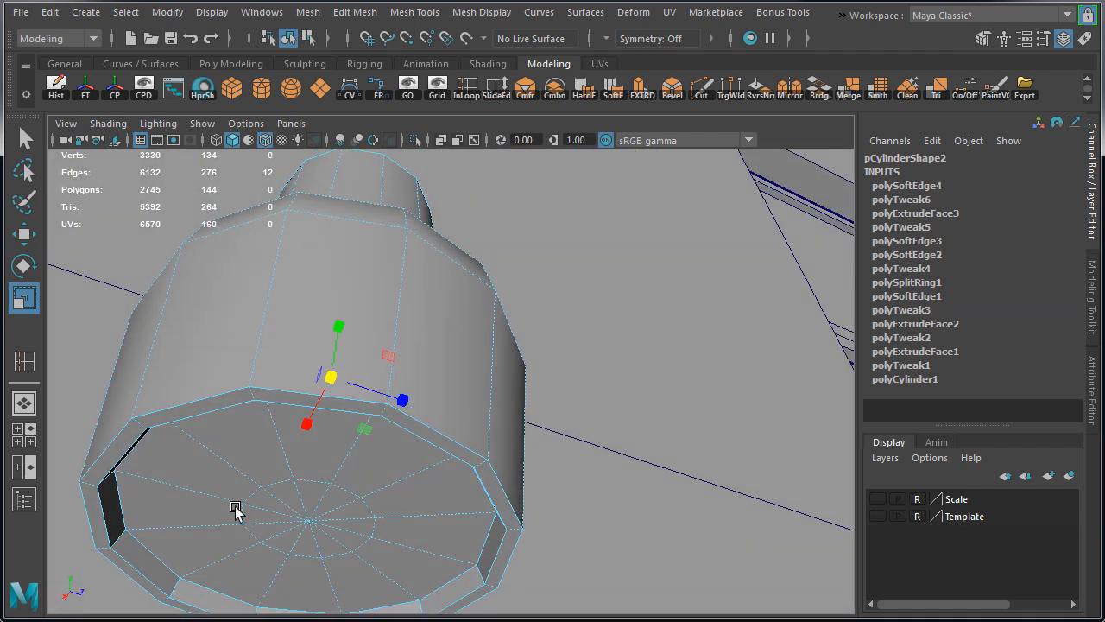
{"action": "left_click", "coordinate": [175, 590]}
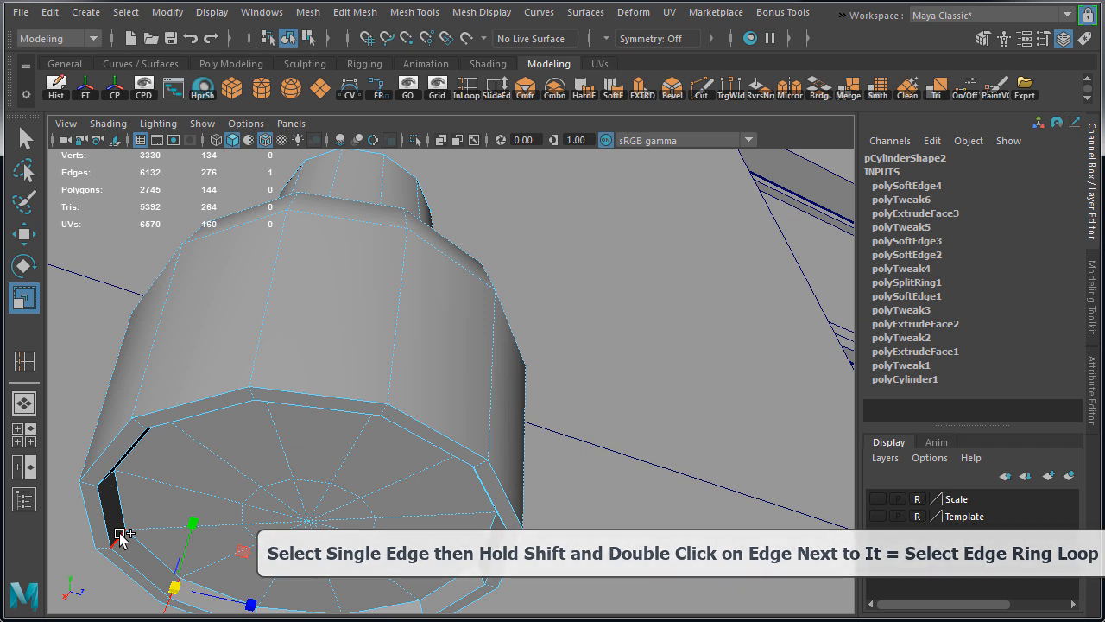
{"action": "double_click", "coordinate": [119, 533], "text": "shift"}
{"action": "left_click_drag", "start_coordinate": [289, 516], "coordinate": [489, 441], "text": "alt"}
{"action": "key", "text": "g"}
{"action": "right_click_drag", "start_coordinate": [493, 252], "coordinate": [587, 226]}
{"action": "left_click", "coordinate": [716, 276]}
{"action": "left_click_drag", "start_coordinate": [715, 275], "coordinate": [262, 171], "text": "alt"}
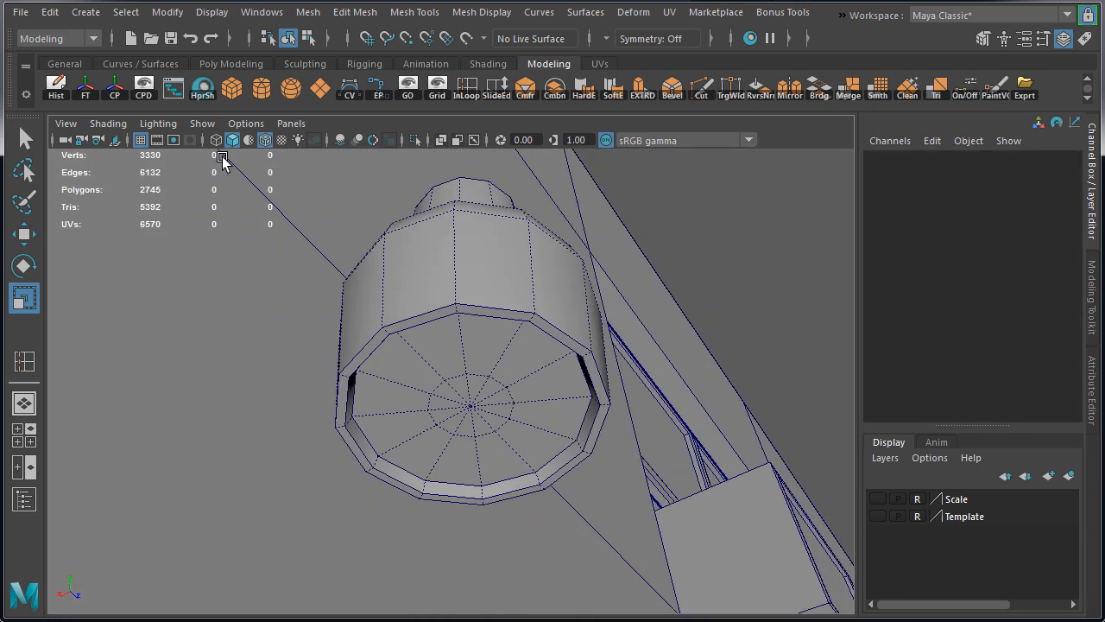
{"action": "left_click", "coordinate": [265, 141]}
{"action": "mouse_move", "coordinate": [656, 216]}
{"action": "left_mouse_down", "text": "alt"}
{"action": "mouse_move", "coordinate": [714, 224]}
{"action": "mouse_move", "coordinate": [686, 323]}
{"action": "mouse_move", "coordinate": [528, 390]}
{"action": "mouse_move", "coordinate": [351, 434]}
{"action": "mouse_move", "coordinate": [279, 414]}
{"action": "mouse_move", "coordinate": [524, 380]}
{"action": "mouse_move", "coordinate": [661, 389]}
{"action": "mouse_move", "coordinate": [602, 336]}
{"action": "mouse_move", "coordinate": [595, 254]}
{"action": "mouse_move", "coordinate": [621, 262]}
{"action": "mouse_move", "coordinate": [565, 347]}
{"action": "mouse_move", "coordinate": [552, 337]}
{"action": "left_mouse_up", "text": "alt"}
{"action": "left_click", "coordinate": [265, 141]}
Step: Delete the lamp's construction history and freeze its transformations
{"action": "left_click", "coordinate": [509, 346]}
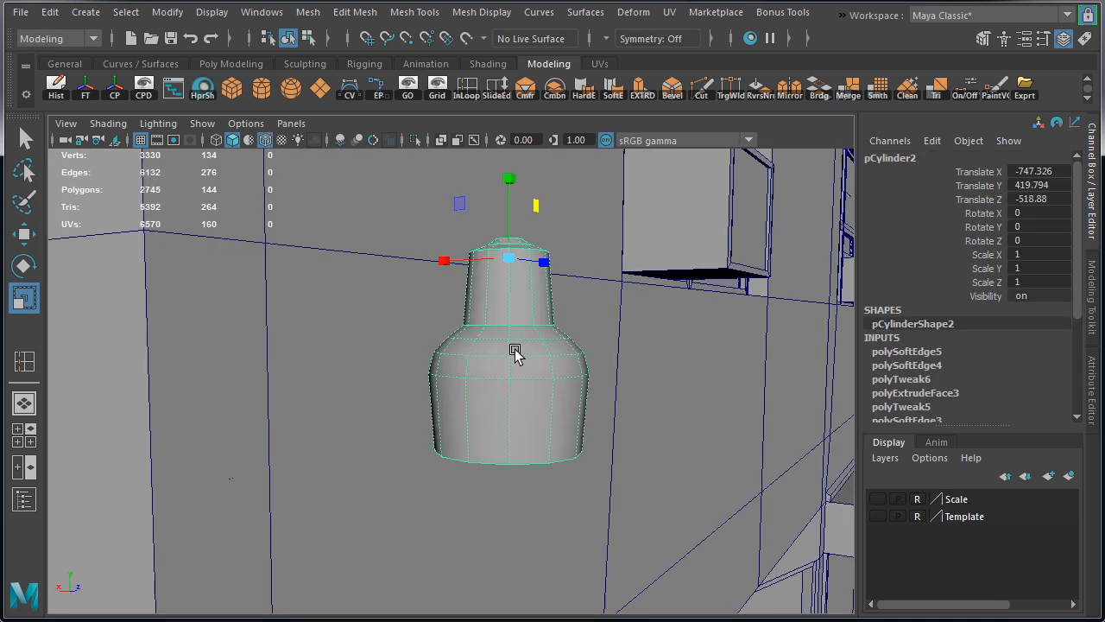
{"action": "key", "text": "w"}
{"action": "left_click", "coordinate": [55, 85]}
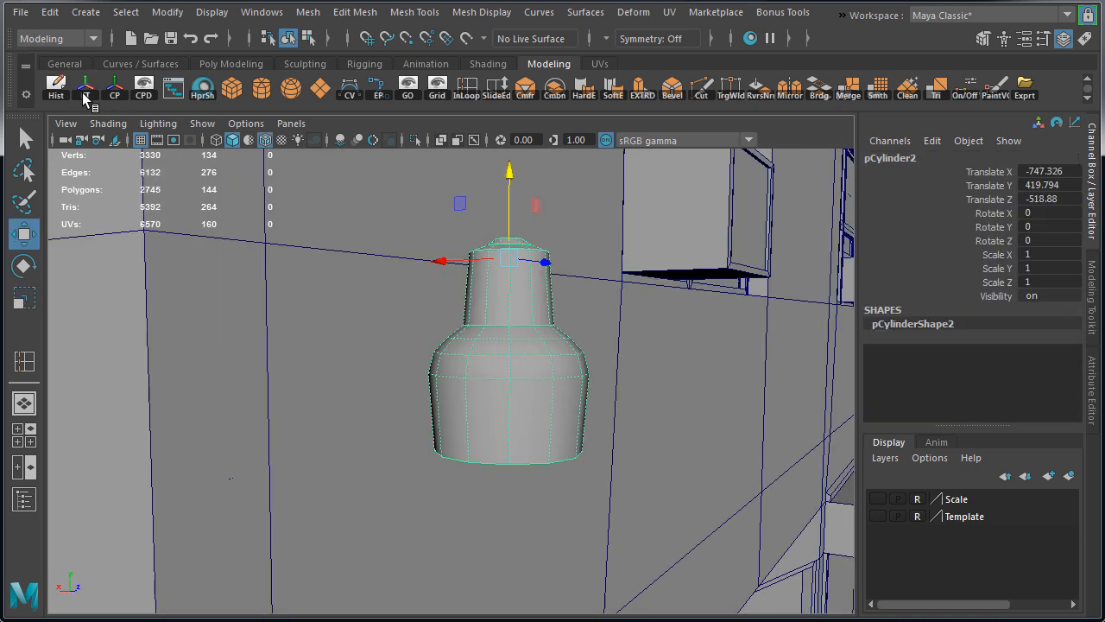
{"action": "left_click", "coordinate": [86, 90]}
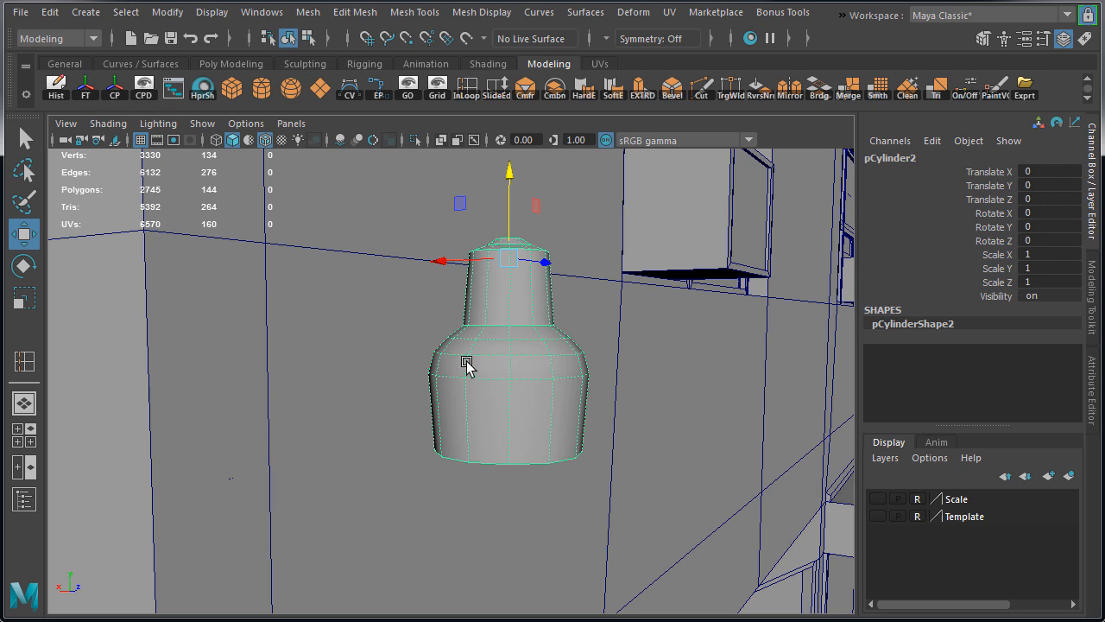
Step: Create a polygon cube, snap it to the wall edge behind the lamp, and slide it beside the lamp's neck
{"action": "left_click_drag", "start_coordinate": [456, 361], "coordinate": [493, 385], "text": "alt"}
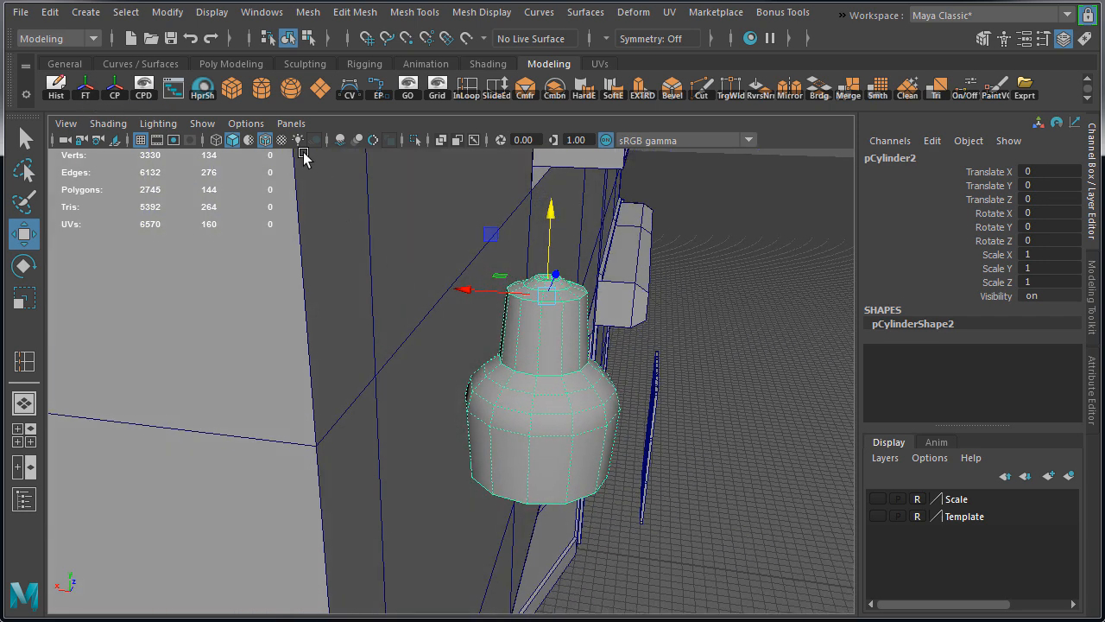
{"action": "left_click", "coordinate": [232, 87]}
{"action": "right_click_drag", "start_coordinate": [564, 373], "coordinate": [444, 340], "text": "alt"}
{"action": "key", "text": "v"}
{"action": "middle_click", "coordinate": [405, 384]}
{"action": "left_click_drag", "start_coordinate": [436, 385], "coordinate": [371, 363], "text": "alt"}
{"action": "left_click_drag", "start_coordinate": [395, 343], "coordinate": [462, 320]}
{"action": "left_click_drag", "start_coordinate": [463, 319], "coordinate": [409, 318], "text": "alt"}
{"action": "scroll", "coordinate": [518, 395], "scroll_direction": "up", "scroll_amount": 5}
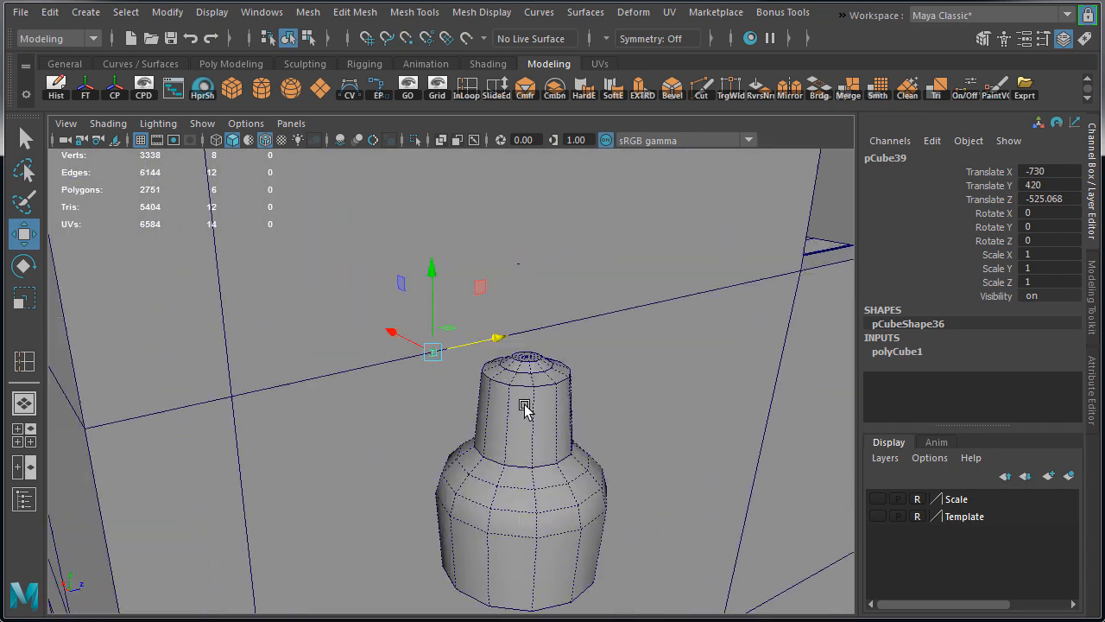
Step: Scale the cube into a thin plate at X 1.752, Y 8.092 and Z 8.092, and snap its pivot to the lower back edge
{"action": "key", "text": "r"}
{"action": "left_click_drag", "start_coordinate": [440, 364], "coordinate": [479, 348]}
{"action": "left_click_drag", "start_coordinate": [378, 354], "coordinate": [529, 370], "text": "alt"}
{"action": "key", "text": "w"}
{"action": "key", "text": "r"}
{"action": "key", "text": "d"}
{"action": "key", "text": "c"}
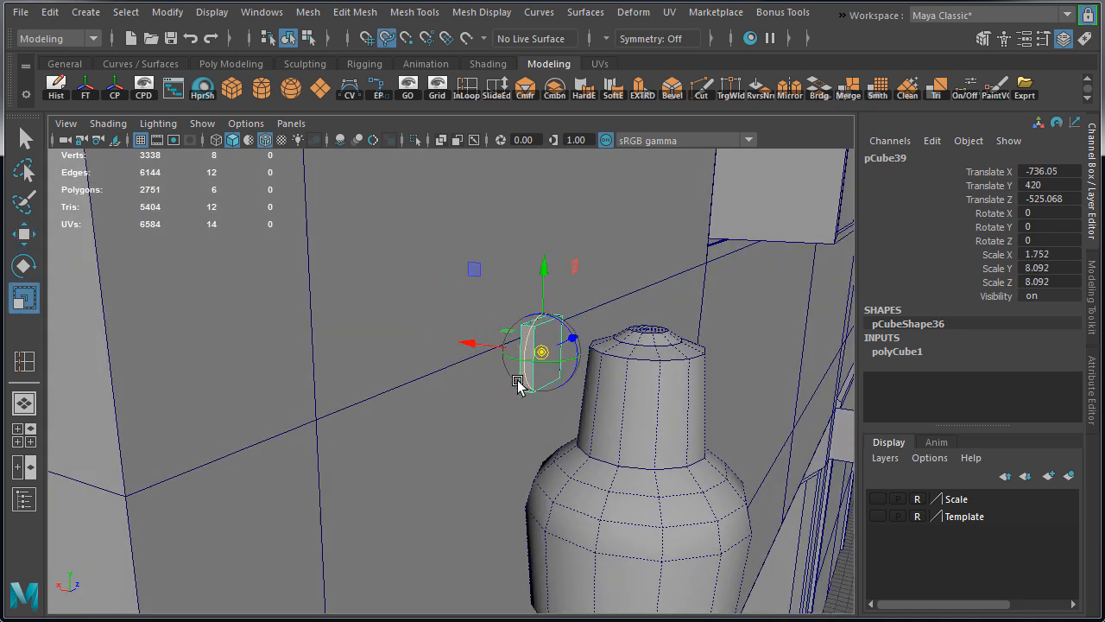
{"action": "left_click_drag", "start_coordinate": [521, 331], "coordinate": [393, 348]}
Step: Snap the back of the plate flush against the wall behind the lamp's neck
{"action": "key", "text": "w"}
{"action": "key", "text": "x"}
{"action": "key", "text": "space"}
{"action": "key", "text": "space"}
{"action": "middle_click_drag", "start_coordinate": [646, 510], "coordinate": [644, 589], "text": "alt"}
{"action": "scroll", "coordinate": [260, 346], "scroll_direction": "down", "scroll_amount": 2}
{"action": "middle_click_drag", "start_coordinate": [259, 345], "coordinate": [275, 395], "text": "alt"}
{"action": "scroll", "coordinate": [339, 251], "scroll_direction": "down", "scroll_amount": 2}
{"action": "middle_click_drag", "start_coordinate": [339, 248], "coordinate": [343, 383], "text": "alt"}
{"action": "key", "text": "space"}
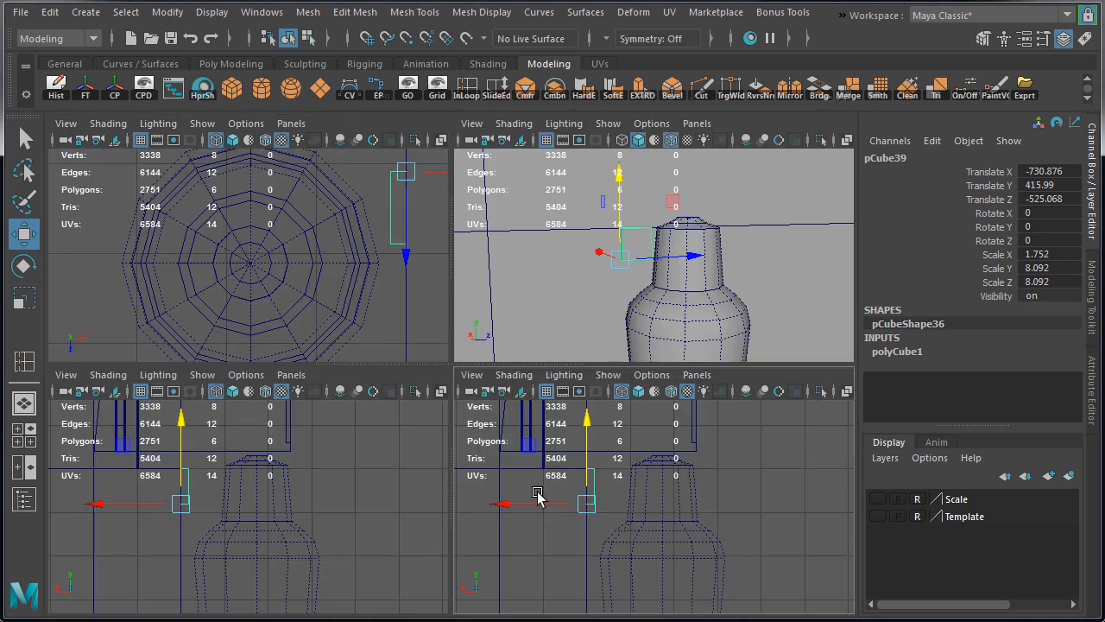
Step: Center the plate behind the lamp's neck and resize it to a Scale Y of 8.811 and Scale Z of 7.013
{"action": "key", "text": "space"}
{"action": "left_click_drag", "start_coordinate": [632, 475], "coordinate": [683, 477]}
{"action": "key", "text": "space"}
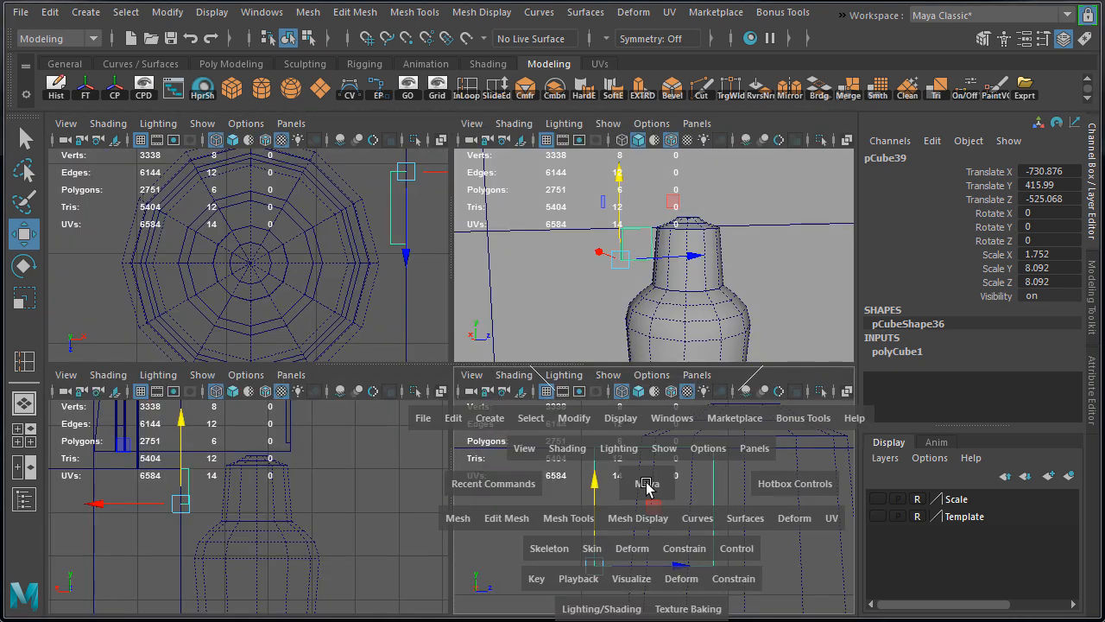
{"action": "scroll", "coordinate": [591, 369], "scroll_direction": "down", "scroll_amount": 5}
{"action": "scroll", "coordinate": [447, 479], "scroll_direction": "down", "scroll_amount": 3}
{"action": "left_click_drag", "start_coordinate": [433, 479], "coordinate": [502, 471]}
{"action": "key", "text": "r"}
{"action": "key", "text": "w"}
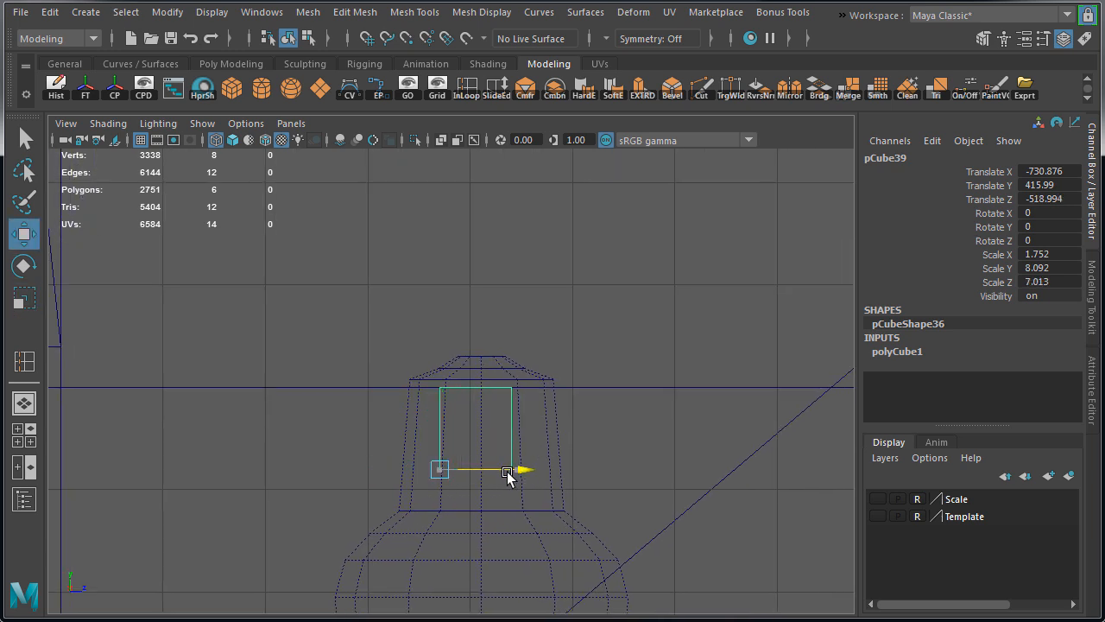
{"action": "left_click_drag", "start_coordinate": [447, 389], "coordinate": [449, 402]}
{"action": "key", "text": "r"}
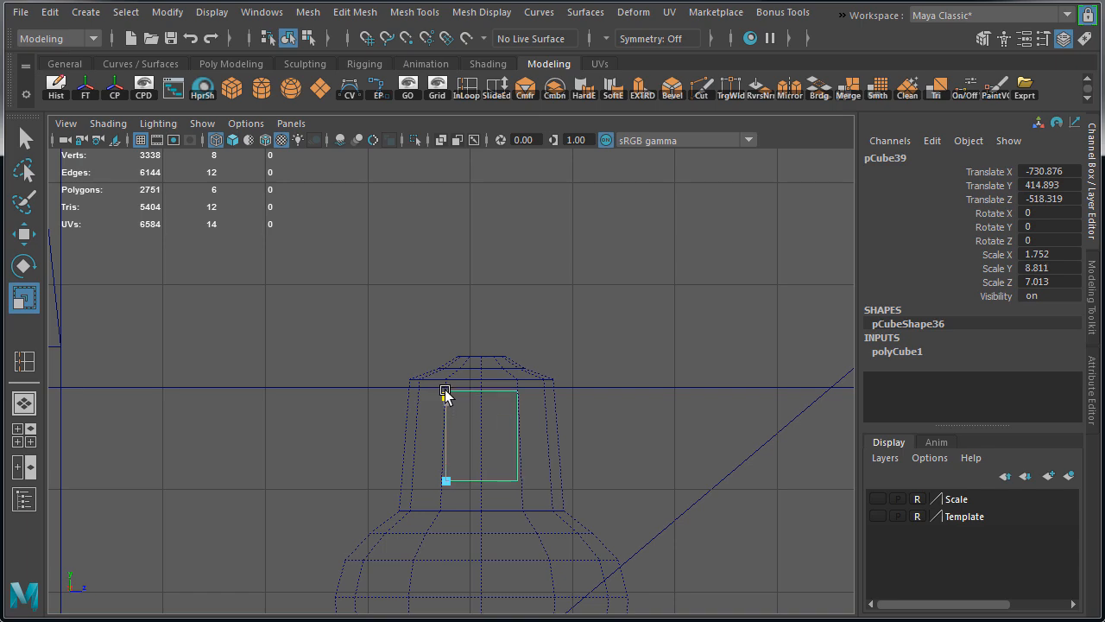
Step: Adjust the thickness of the mounting plate along X to make it slimmer against the wall
{"action": "key", "text": "space"}
{"action": "key", "text": "space"}
{"action": "key", "text": "w"}
{"action": "mouse_move", "coordinate": [516, 375]}
{"action": "left_mouse_down", "text": "alt"}
{"action": "mouse_move", "coordinate": [288, 415]}
{"action": "mouse_move", "coordinate": [604, 409]}
{"action": "left_mouse_up", "text": "alt"}
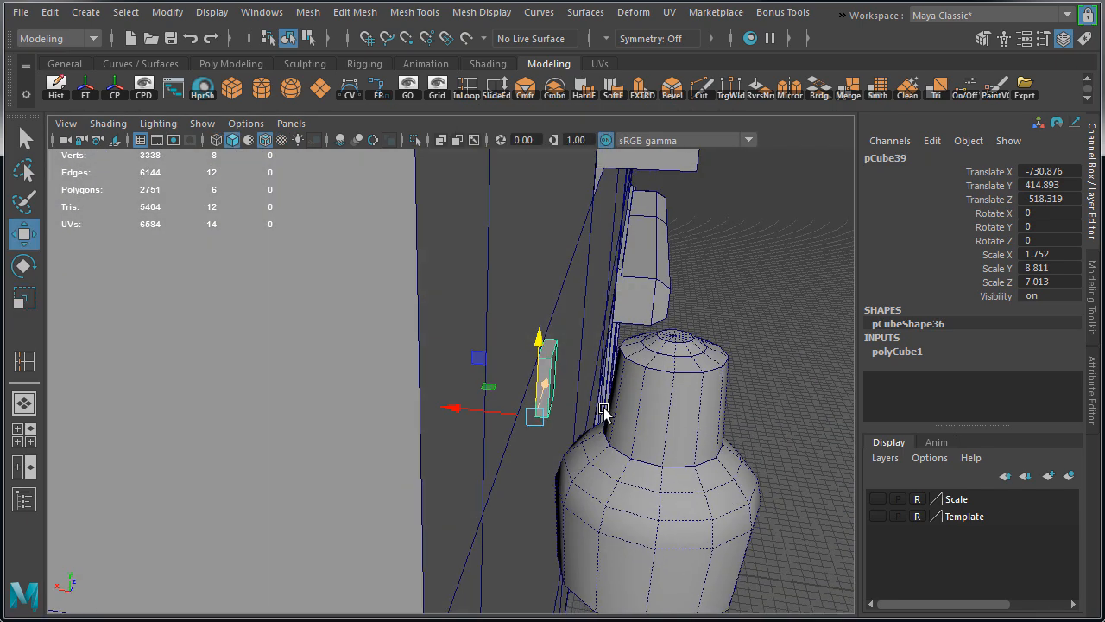
{"action": "key", "text": "space"}
{"action": "key", "text": "space"}
{"action": "key", "text": "r"}
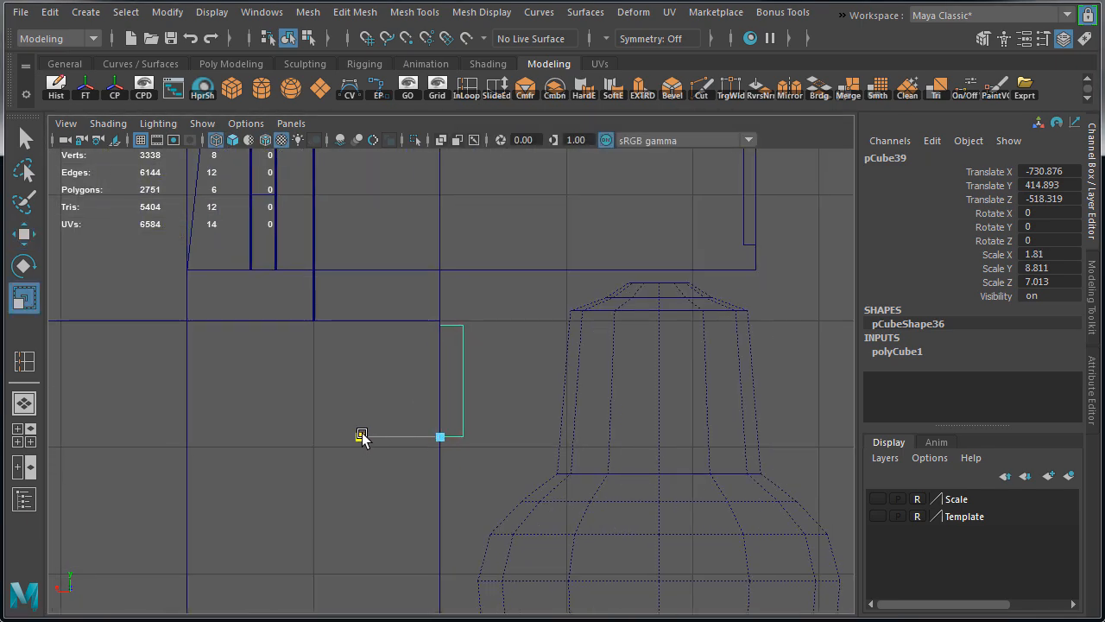
{"action": "left_click_drag", "start_coordinate": [385, 437], "coordinate": [390, 437]}
{"action": "key", "text": "w"}
Step: Extrude the plate's front face in place and scale the new face down to a small square at the center
{"action": "key", "text": "space"}
{"action": "key", "text": "space"}
{"action": "left_click_drag", "start_coordinate": [585, 328], "coordinate": [539, 363], "text": "alt"}
{"action": "right_click", "coordinate": [539, 363]}
{"action": "left_click", "coordinate": [537, 403]}
{"action": "left_click", "coordinate": [535, 369]}
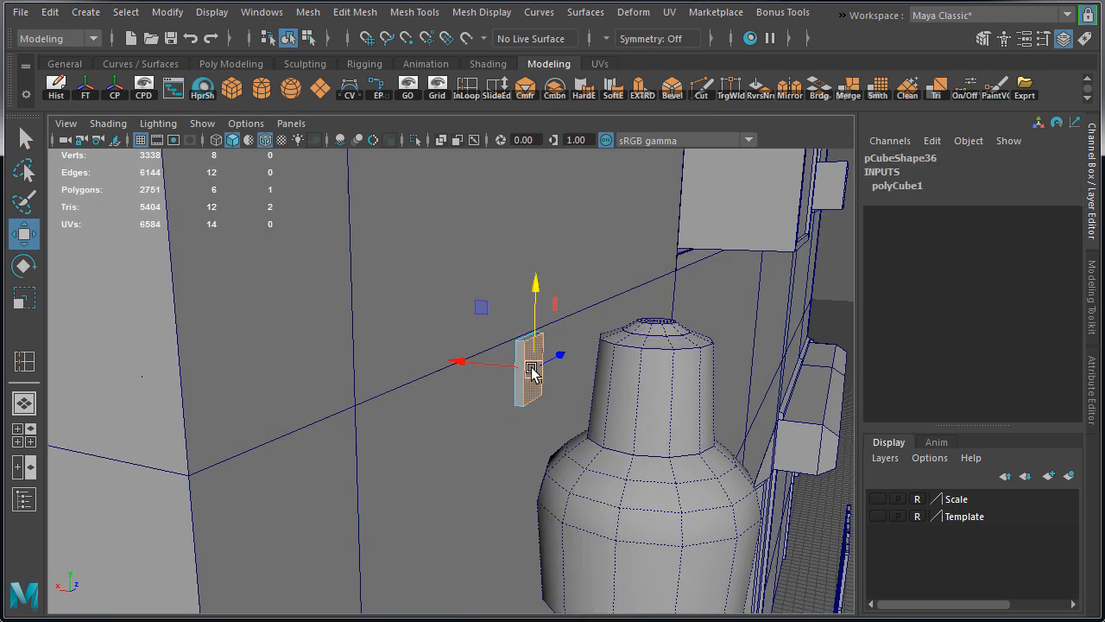
{"action": "key", "text": "f"}
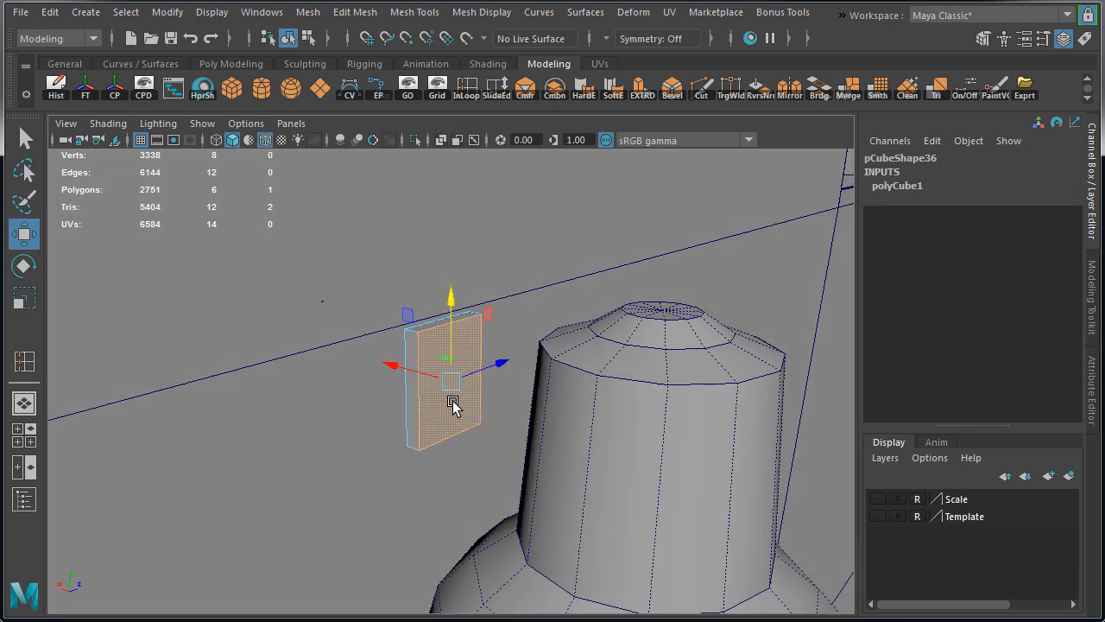
{"action": "key", "text": "ctrl+e"}
{"action": "left_click_drag", "start_coordinate": [452, 403], "coordinate": [431, 378], "text": "alt"}
{"action": "left_click_drag", "start_coordinate": [451, 304], "coordinate": [457, 322]}
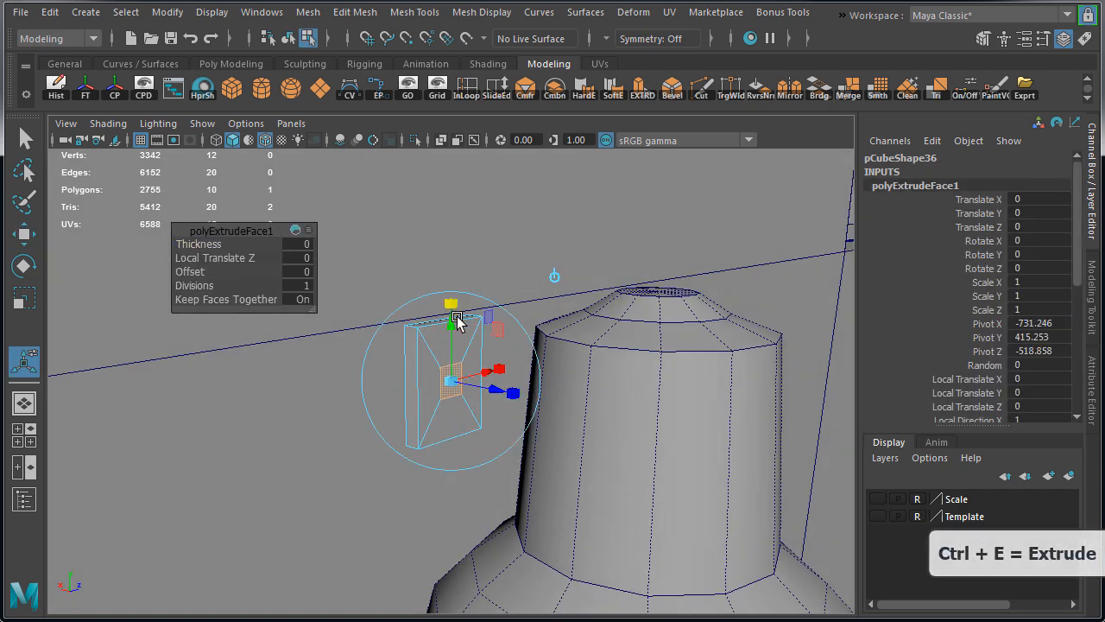
{"action": "key", "text": "space"}
{"action": "key", "text": "space"}
{"action": "key", "text": "f"}
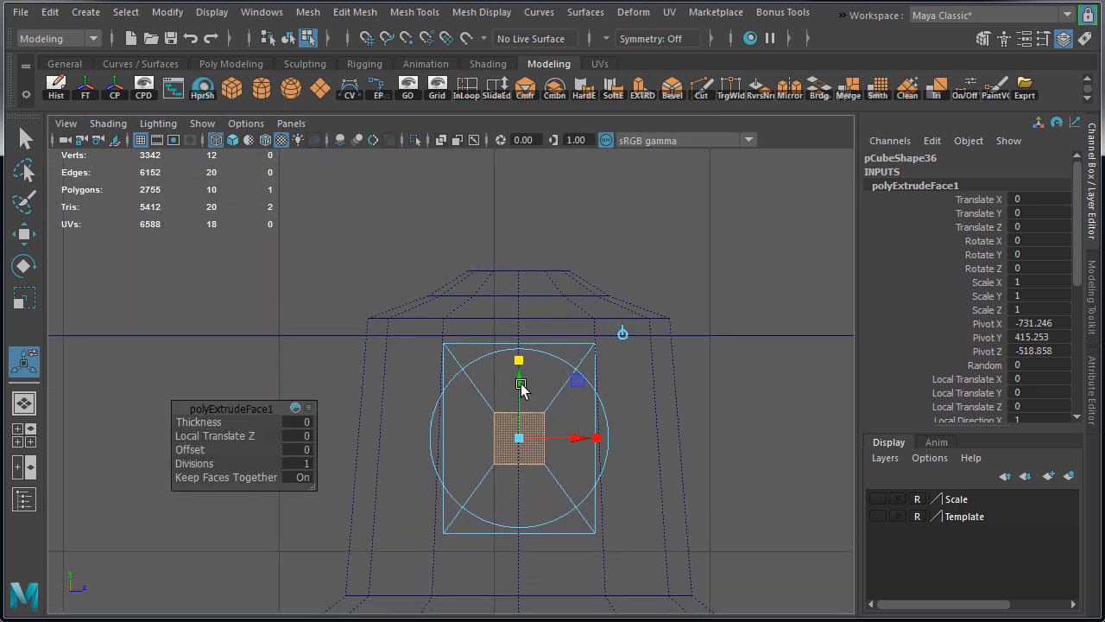
Step: Extrude the small center face outward from the plate to form an arm reaching the lamp's neck
{"action": "key", "text": "space"}
{"action": "key", "text": "space"}
{"action": "key", "text": "w"}
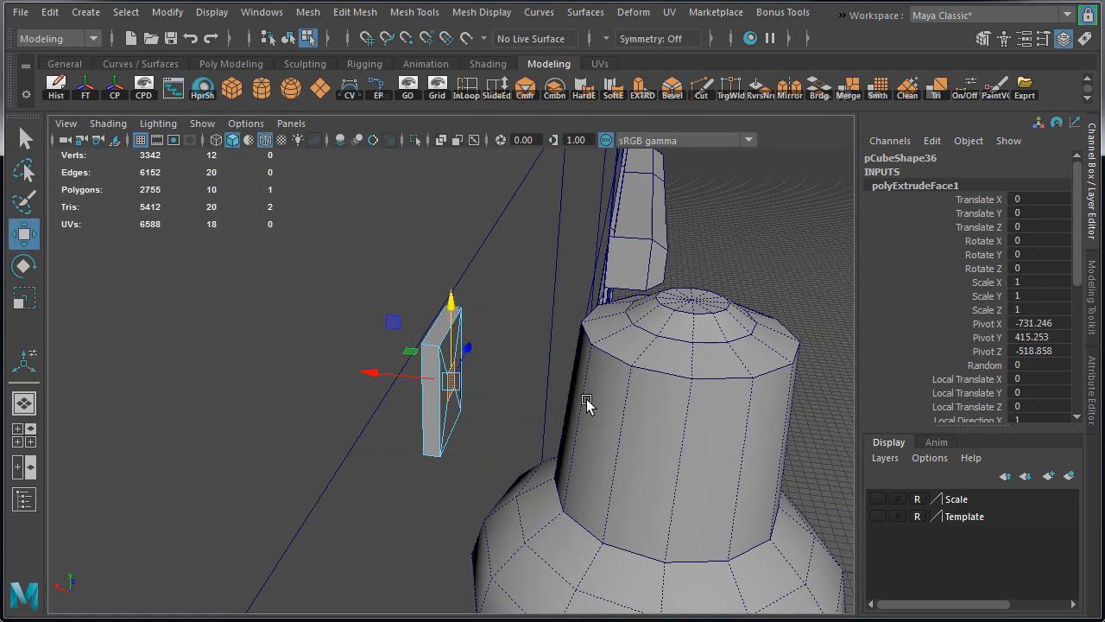
{"action": "left_click_drag", "start_coordinate": [413, 384], "coordinate": [531, 394], "text": "shift"}
{"action": "left_click_drag", "start_coordinate": [462, 321], "coordinate": [458, 346], "text": "alt"}
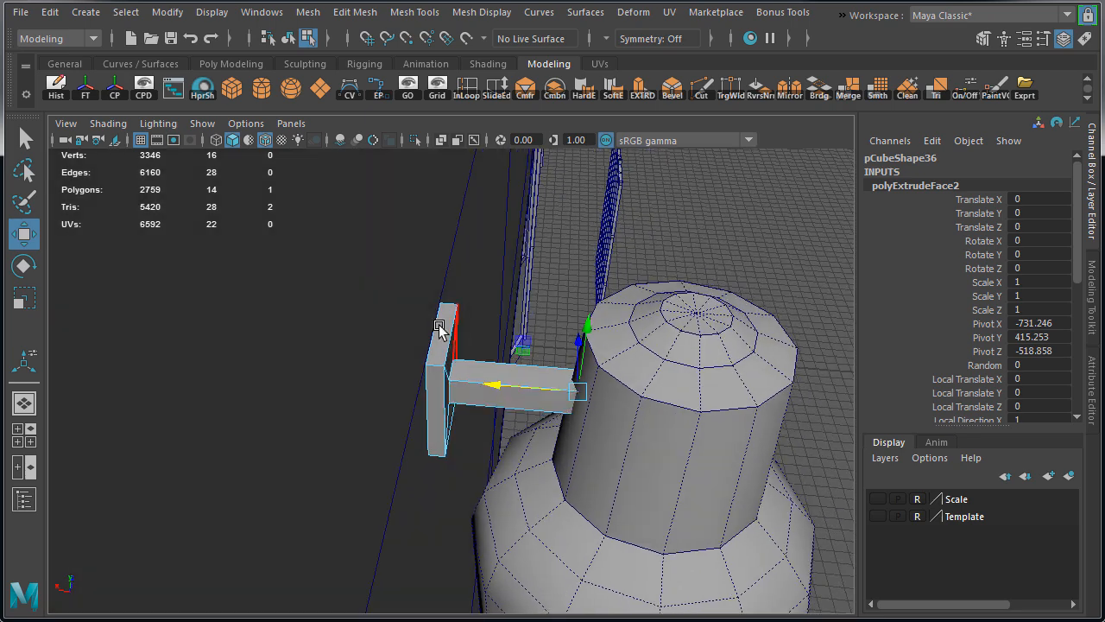
Step: Check how far the arm's end reaches into the lamp's neck, using the side and perspective views
{"action": "key", "text": "space"}
{"action": "key", "text": "space"}
{"action": "key", "text": "f"}
{"action": "key", "text": "space"}
{"action": "key", "text": "space"}
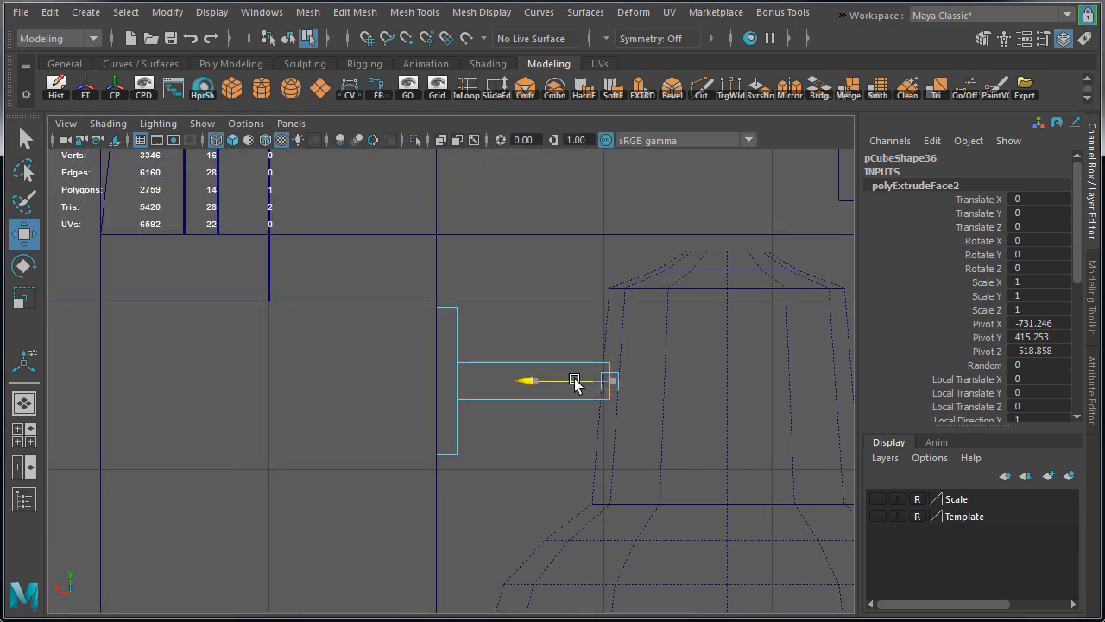
{"action": "key", "text": "space"}
{"action": "key", "text": "space"}
{"action": "mouse_move", "coordinate": [693, 336]}
{"action": "left_mouse_down", "text": "alt"}
{"action": "mouse_move", "coordinate": [721, 279]}
{"action": "mouse_move", "coordinate": [609, 340]}
{"action": "mouse_move", "coordinate": [323, 304]}
{"action": "mouse_move", "coordinate": [325, 337]}
{"action": "mouse_move", "coordinate": [268, 384]}
{"action": "mouse_move", "coordinate": [584, 424]}
{"action": "mouse_move", "coordinate": [587, 415]}
{"action": "left_mouse_up", "text": "alt"}
{"action": "scroll", "coordinate": [326, 367], "scroll_direction": "up", "scroll_amount": 4}
{"action": "key", "text": "4"}
{"action": "key", "text": "5"}
{"action": "key", "text": "F8"}
Step: Isolate the wall bracket, delete the arm's hidden end face and the plate's back face, and show the whole scene again
{"action": "right_click_drag", "start_coordinate": [574, 390], "coordinate": [464, 392], "text": "alt"}
{"action": "key", "text": "ctrl+1"}
{"action": "left_click_drag", "start_coordinate": [579, 392], "coordinate": [563, 339], "text": "alt"}
{"action": "right_click_drag", "start_coordinate": [670, 332], "coordinate": [671, 380]}
{"action": "left_click", "coordinate": [595, 393]}
{"action": "left_click", "coordinate": [654, 424]}
{"action": "left_click", "coordinate": [594, 402]}
{"action": "key", "text": "Delete"}
{"action": "mouse_move", "coordinate": [474, 414]}
{"action": "left_mouse_down", "text": "alt"}
{"action": "mouse_move", "coordinate": [511, 399]}
{"action": "mouse_move", "coordinate": [481, 394]}
{"action": "left_mouse_up", "text": "alt"}
{"action": "left_click", "coordinate": [453, 390]}
{"action": "key", "text": "Delete"}
{"action": "right_click_drag", "start_coordinate": [481, 394], "coordinate": [522, 346]}
{"action": "key", "text": "ctrl+1"}
{"action": "left_click_drag", "start_coordinate": [551, 383], "coordinate": [271, 395], "text": "alt"}
{"action": "right_click_drag", "start_coordinate": [271, 395], "coordinate": [506, 368], "text": "alt"}
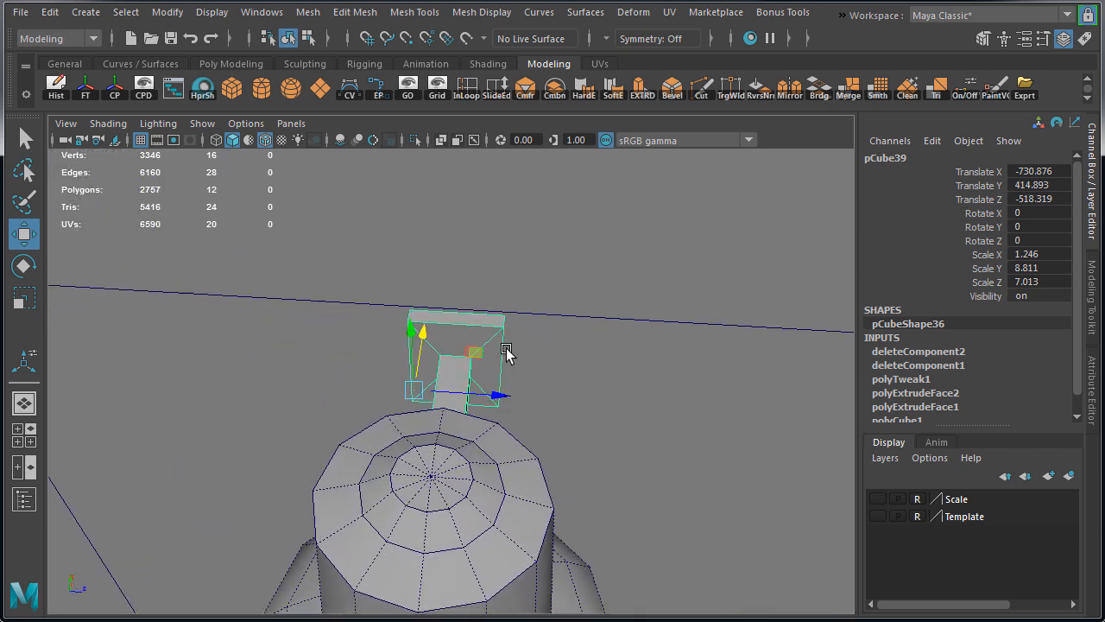
Step: Delete the twelve radial edges and their center vertex from the lamp's small top cap
{"action": "middle_click_drag", "start_coordinate": [506, 368], "coordinate": [509, 259], "text": "alt"}
{"action": "right_click_drag", "start_coordinate": [389, 345], "coordinate": [521, 400], "text": "alt"}
{"action": "left_click_drag", "start_coordinate": [521, 402], "coordinate": [506, 396], "text": "alt"}
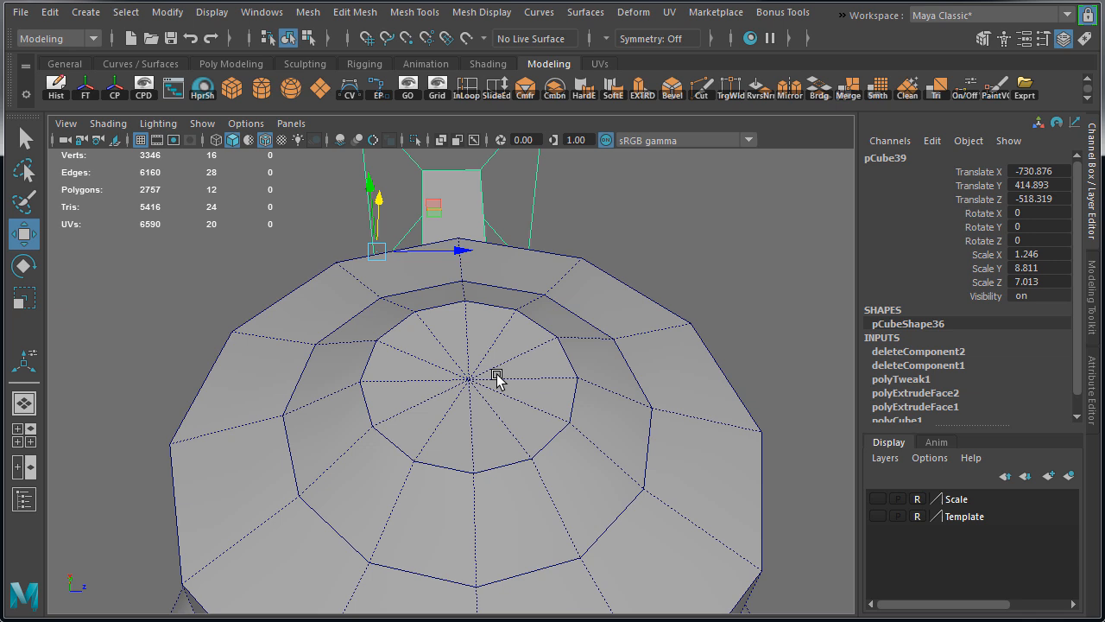
{"action": "right_click_drag", "start_coordinate": [497, 377], "coordinate": [527, 350]}
{"action": "mouse_move", "coordinate": [528, 377]}
{"action": "left_mouse_down"}
{"action": "mouse_move", "coordinate": [506, 365]}
{"action": "mouse_move", "coordinate": [501, 420]}
{"action": "mouse_move", "coordinate": [444, 420]}
{"action": "mouse_move", "coordinate": [405, 387]}
{"action": "mouse_move", "coordinate": [468, 309]}
{"action": "mouse_move", "coordinate": [538, 346]}
{"action": "left_mouse_up"}
{"action": "key", "text": "ctrl+Delete"}
Step: Connect the opposite vertices of the top cap in pairs to divide it with five parallel edges
{"action": "right_click_drag", "start_coordinate": [489, 349], "coordinate": [410, 345]}
{"action": "left_click", "coordinate": [415, 312]}
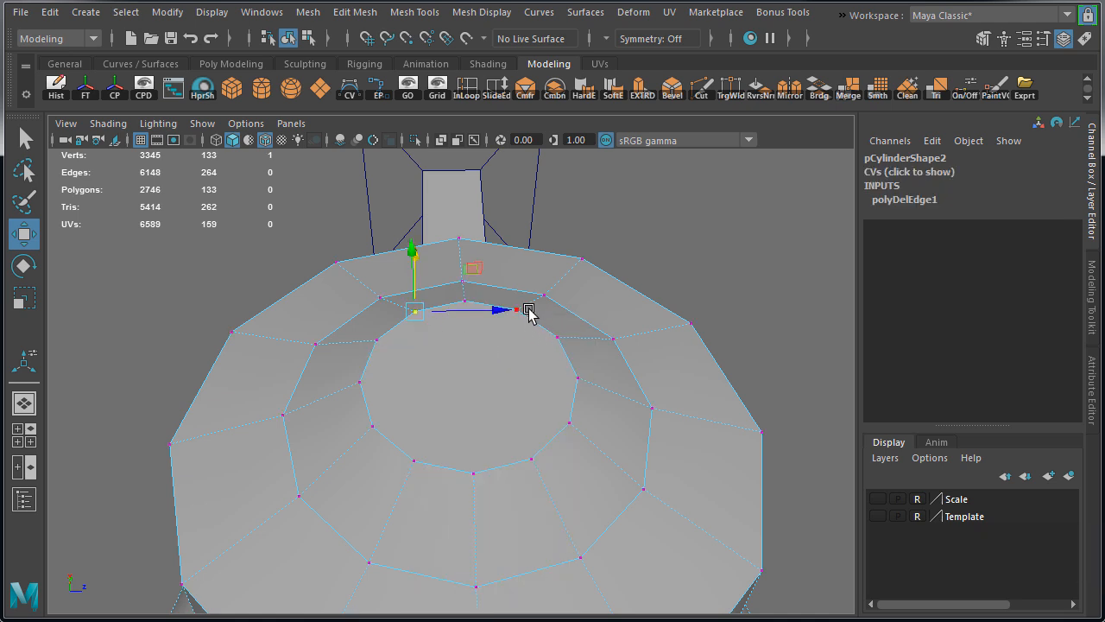
{"action": "left_click", "coordinate": [518, 309], "text": "shift"}
{"action": "right_click_drag", "start_coordinate": [523, 337], "coordinate": [535, 436], "text": "shift"}
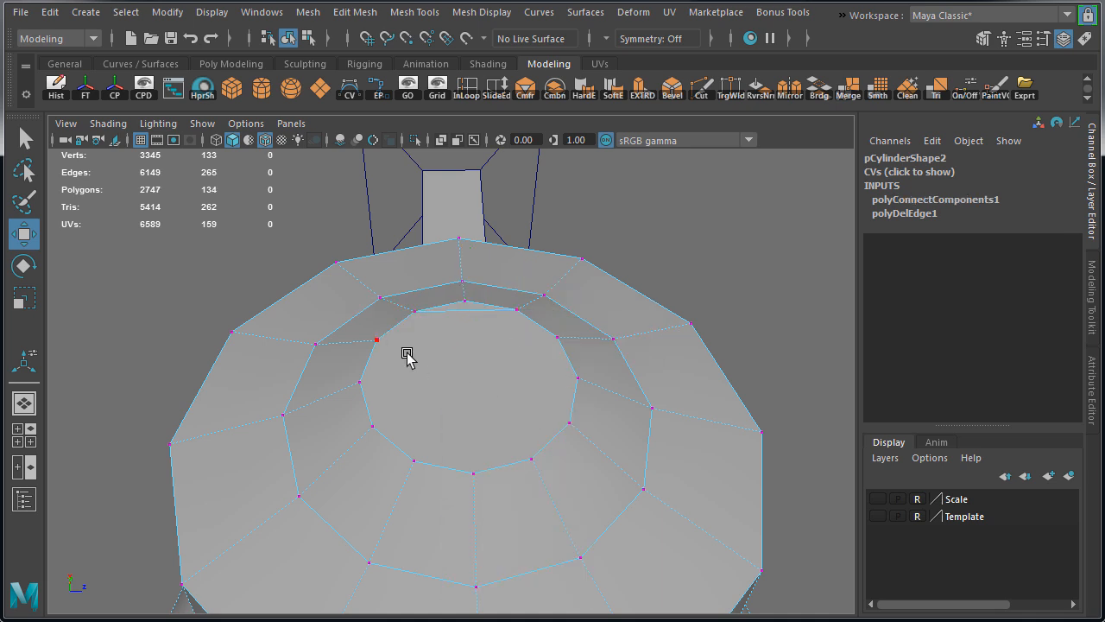
{"action": "left_click", "coordinate": [379, 337]}
{"action": "left_click", "coordinate": [562, 339], "text": "shift"}
{"action": "key", "text": "g"}
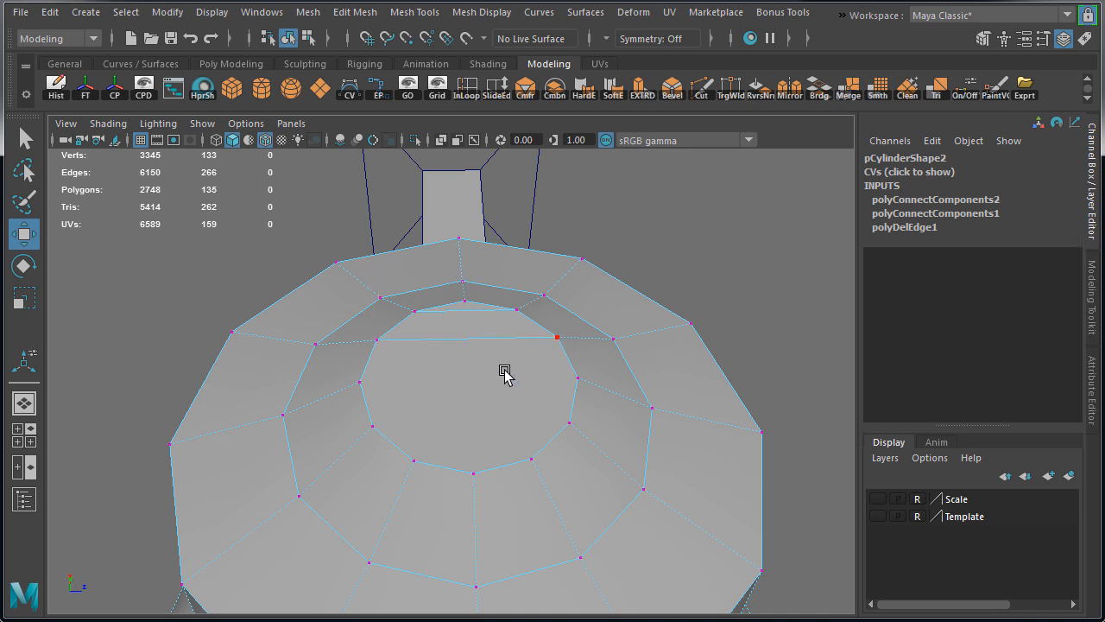
{"action": "left_click", "coordinate": [369, 388]}
{"action": "left_click", "coordinate": [581, 377], "text": "shift"}
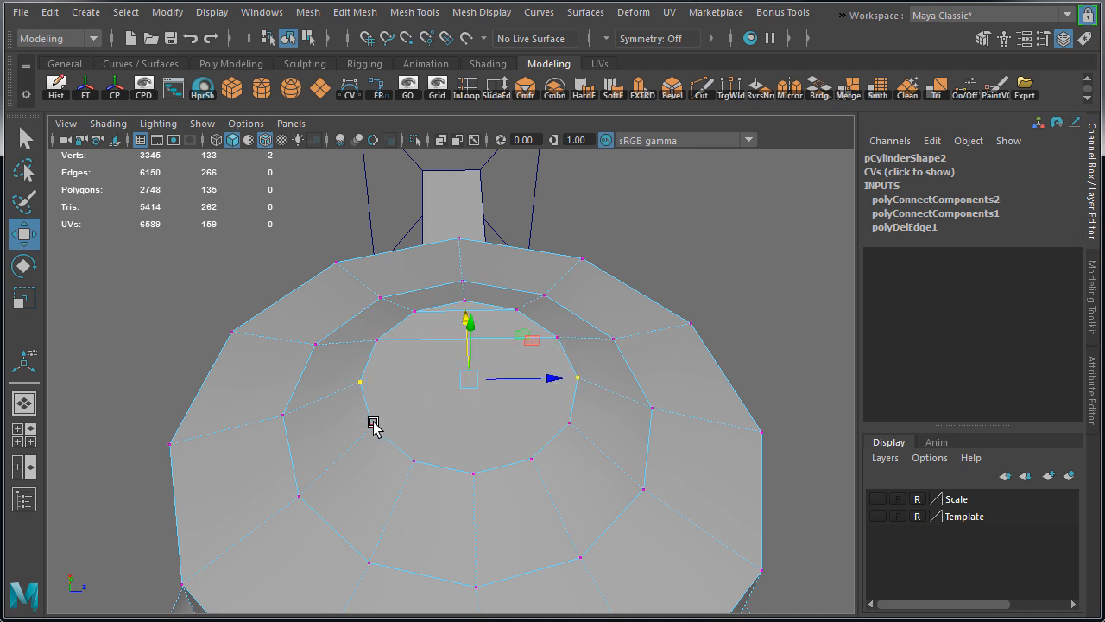
{"action": "key", "text": "g"}
{"action": "left_click", "coordinate": [372, 425]}
{"action": "left_click", "coordinate": [570, 423], "text": "shift"}
{"action": "key", "text": "g"}
{"action": "left_click", "coordinate": [414, 460]}
{"action": "left_click", "coordinate": [537, 459], "text": "shift"}
{"action": "key", "text": "g"}
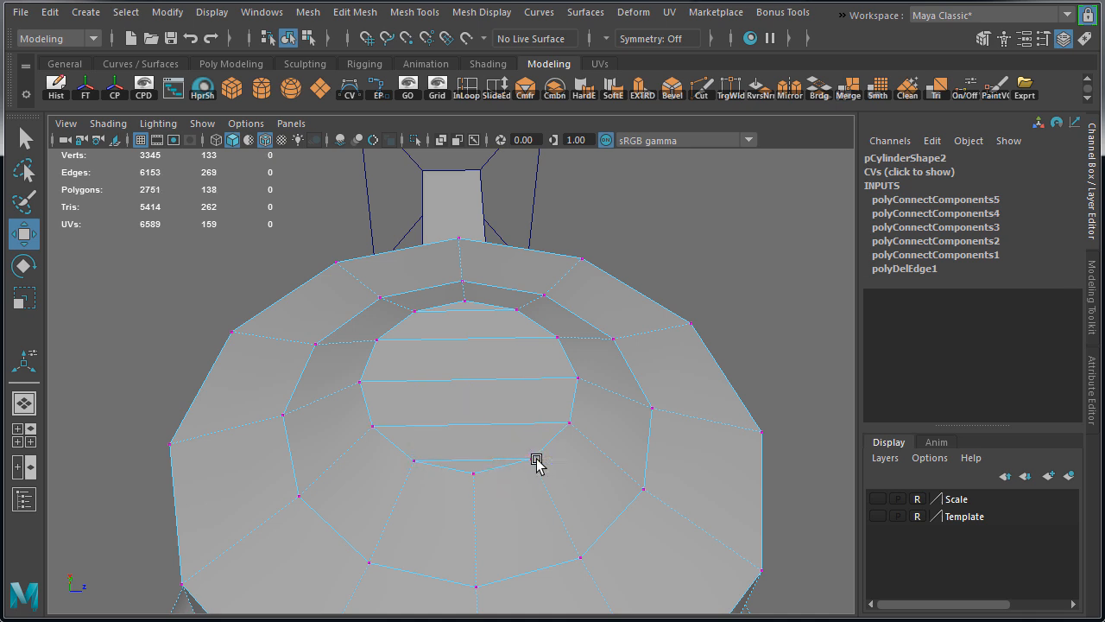
Step: Select the five parallel edges across the top cap and soften them
{"action": "right_click_drag", "start_coordinate": [501, 357], "coordinate": [501, 315]}
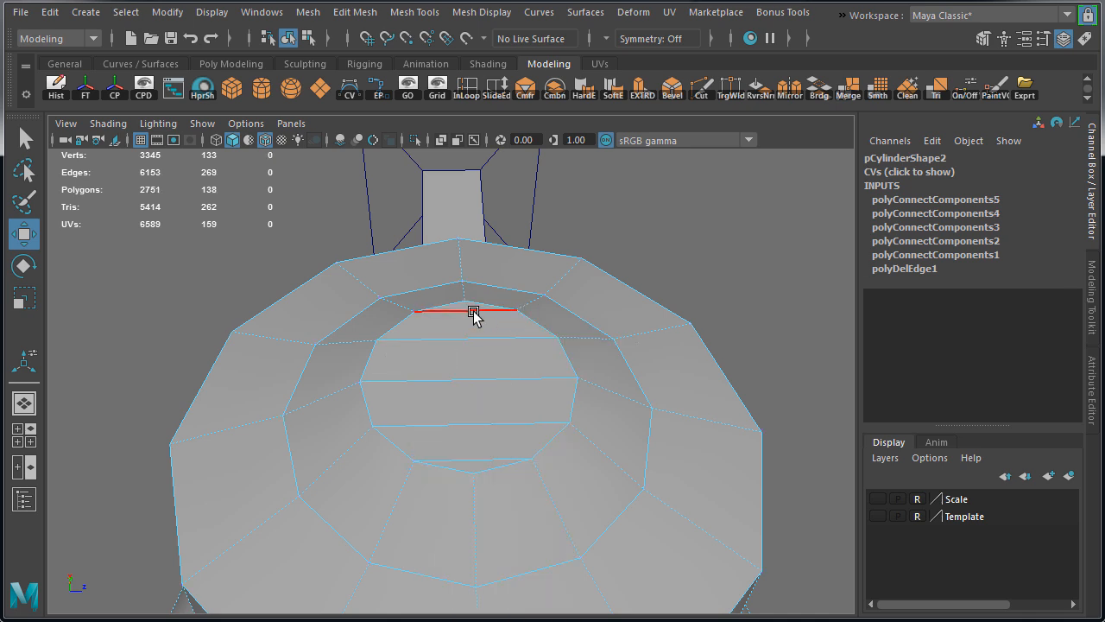
{"action": "left_click", "coordinate": [473, 339]}
{"action": "left_click", "coordinate": [473, 339], "text": "shift"}
{"action": "left_click", "coordinate": [469, 380], "text": "shift"}
{"action": "left_click", "coordinate": [469, 424], "text": "shift"}
{"action": "left_click", "coordinate": [470, 458], "text": "shift"}
{"action": "right_click_drag", "start_coordinate": [664, 311], "coordinate": [762, 304], "text": "shift"}
{"action": "left_click", "coordinate": [703, 290]}
Step: Delete the inner edge loop on the lamp's recessed underside
{"action": "left_click_drag", "start_coordinate": [604, 467], "coordinate": [424, 419], "text": "alt"}
{"action": "scroll", "coordinate": [424, 419], "scroll_direction": "down", "scroll_amount": 1}
{"action": "right_click_drag", "start_coordinate": [417, 358], "coordinate": [419, 312]}
{"action": "double_click", "coordinate": [440, 403]}
{"action": "key", "text": "ctrl+Delete"}
Step: Select all twelve radial edges on the lamp's recessed underside and delete them along with the center vertex
{"action": "left_click", "coordinate": [418, 385]}
{"action": "left_click", "coordinate": [537, 380], "text": "shift"}
{"action": "left_click", "coordinate": [582, 440], "text": "shift"}
{"action": "left_click", "coordinate": [553, 503], "text": "shift"}
{"action": "left_click", "coordinate": [506, 543], "text": "shift"}
{"action": "left_click", "coordinate": [450, 544], "text": "shift"}
{"action": "left_click", "coordinate": [413, 547], "text": "shift"}
{"action": "left_click", "coordinate": [362, 527], "text": "shift"}
{"action": "left_click", "coordinate": [335, 489], "text": "shift"}
{"action": "left_click", "coordinate": [348, 440], "text": "shift"}
{"action": "left_click", "coordinate": [368, 390], "text": "shift"}
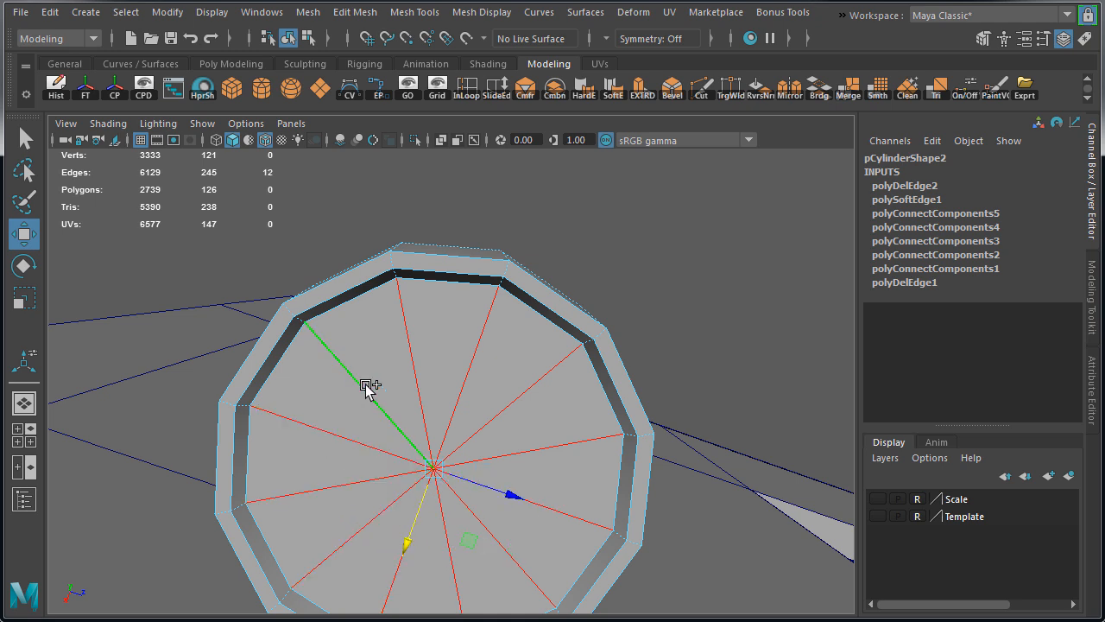
{"action": "key", "text": "ctrl+Delete"}
Step: Connect the opposite vertices of the recessed underside in pairs, dividing it with five parallel edges
{"action": "right_click_drag", "start_coordinate": [357, 369], "coordinate": [310, 356]}
{"action": "left_click", "coordinate": [306, 322]}
{"action": "left_click", "coordinate": [499, 285], "text": "shift"}
{"action": "right_click_drag", "start_coordinate": [548, 287], "coordinate": [612, 331], "text": "shift"}
{"action": "left_click", "coordinate": [248, 404]}
{"action": "left_click", "coordinate": [583, 342], "text": "shift"}
{"action": "key", "text": "g"}
{"action": "left_click", "coordinate": [244, 504]}
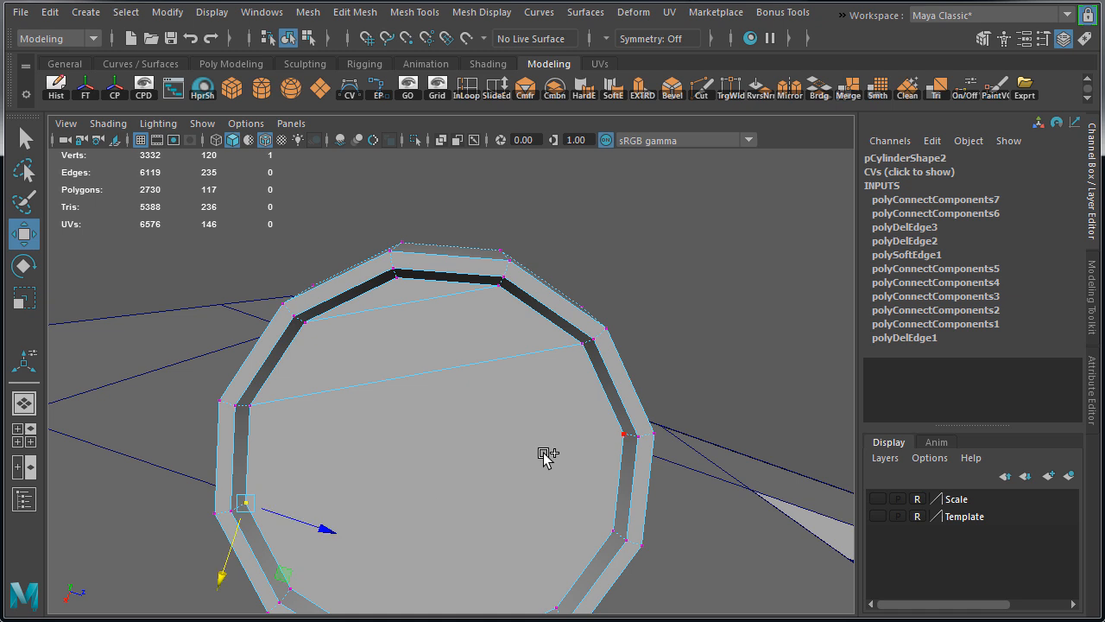
{"action": "left_click", "coordinate": [623, 433], "text": "shift"}
{"action": "key", "text": "g"}
{"action": "middle_click_drag", "start_coordinate": [501, 511], "coordinate": [517, 409], "text": "alt"}
{"action": "left_click", "coordinate": [307, 490]}
{"action": "left_click", "coordinate": [629, 432], "text": "shift"}
{"action": "key", "text": "g"}
{"action": "left_click", "coordinate": [571, 511], "text": "shift"}
{"action": "key", "text": "g"}
Step: Soften the five parallel edges across the recessed underside and return to object mode
{"action": "right_click_drag", "start_coordinate": [434, 357], "coordinate": [435, 311]}
{"action": "left_click", "coordinate": [436, 198]}
{"action": "left_click", "coordinate": [462, 267], "text": "shift"}
{"action": "left_click", "coordinate": [575, 348], "text": "shift"}
{"action": "left_click", "coordinate": [557, 445], "text": "shift"}
{"action": "left_click", "coordinate": [539, 516], "text": "shift"}
{"action": "right_click_drag", "start_coordinate": [664, 203], "coordinate": [842, 223], "text": "shift"}
{"action": "key", "text": "F8"}
Step: Delete the history of the lamp body and wall bracket, and combine them into one mesh
{"action": "left_click_drag", "start_coordinate": [440, 290], "coordinate": [475, 427], "text": "alt"}
{"action": "left_click", "coordinate": [461, 414]}
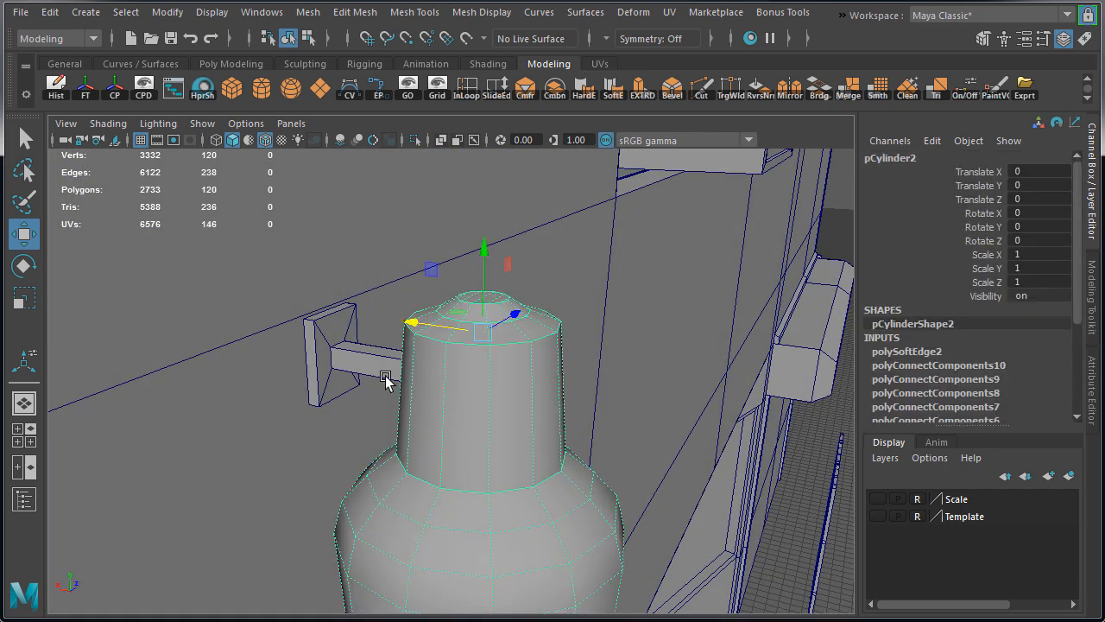
{"action": "left_click", "coordinate": [385, 368]}
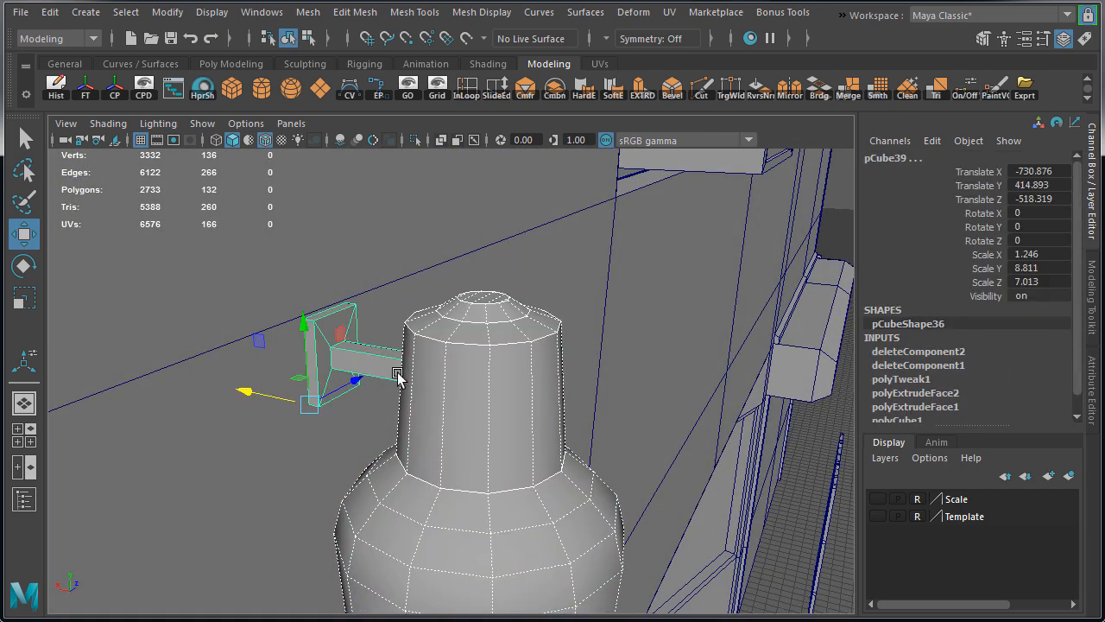
{"action": "left_click", "coordinate": [55, 87]}
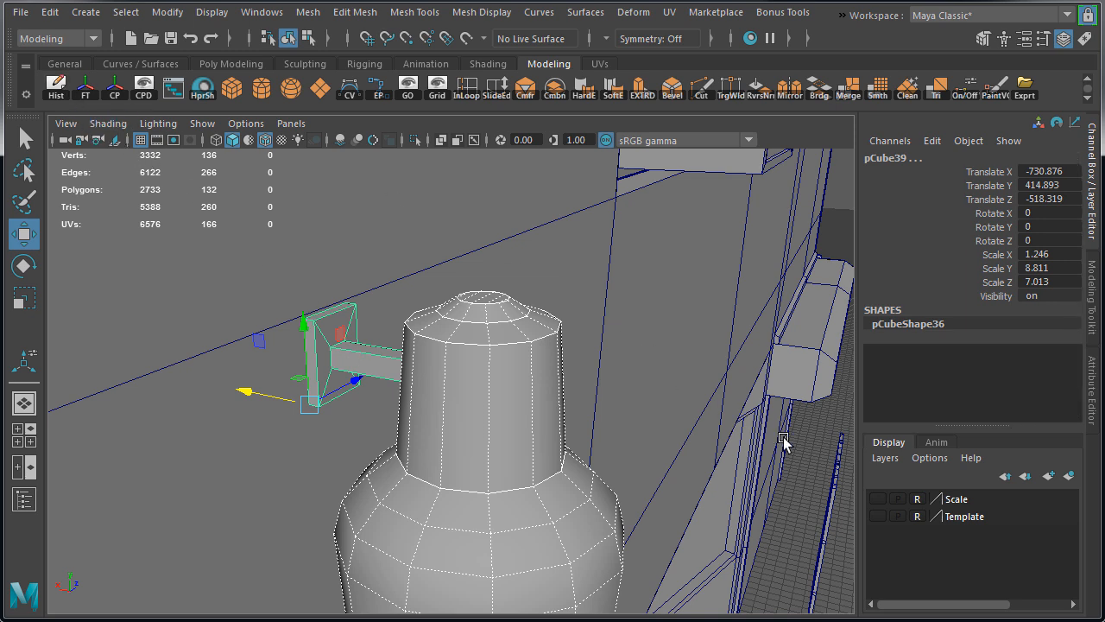
{"action": "right_click", "coordinate": [527, 197], "text": "shift"}
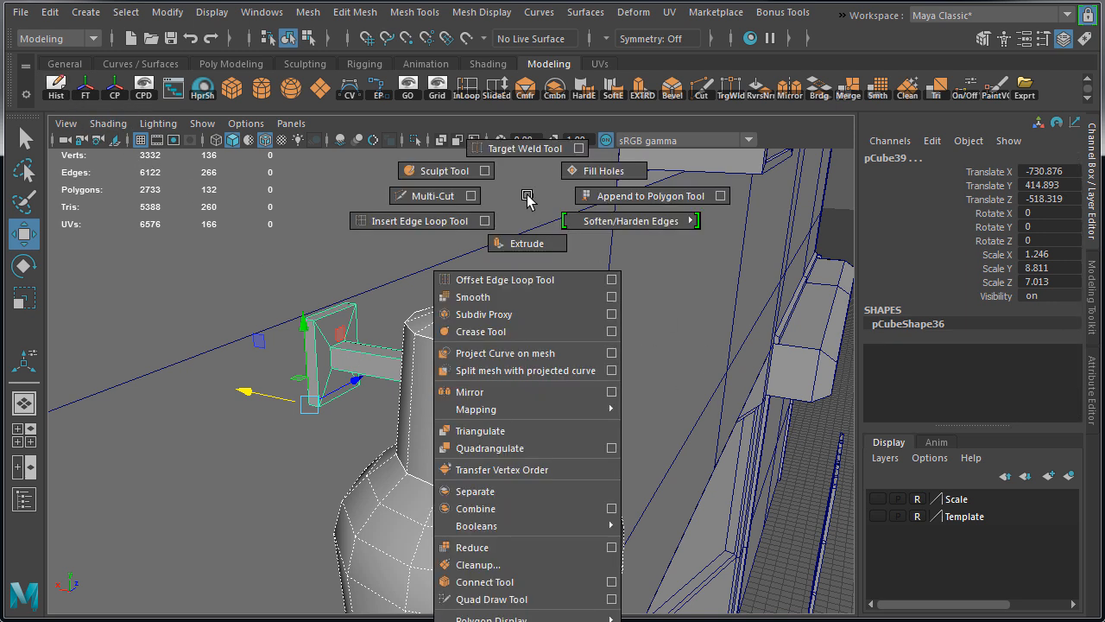
{"action": "right_click_drag", "start_coordinate": [527, 196], "coordinate": [526, 509], "text": "shift"}
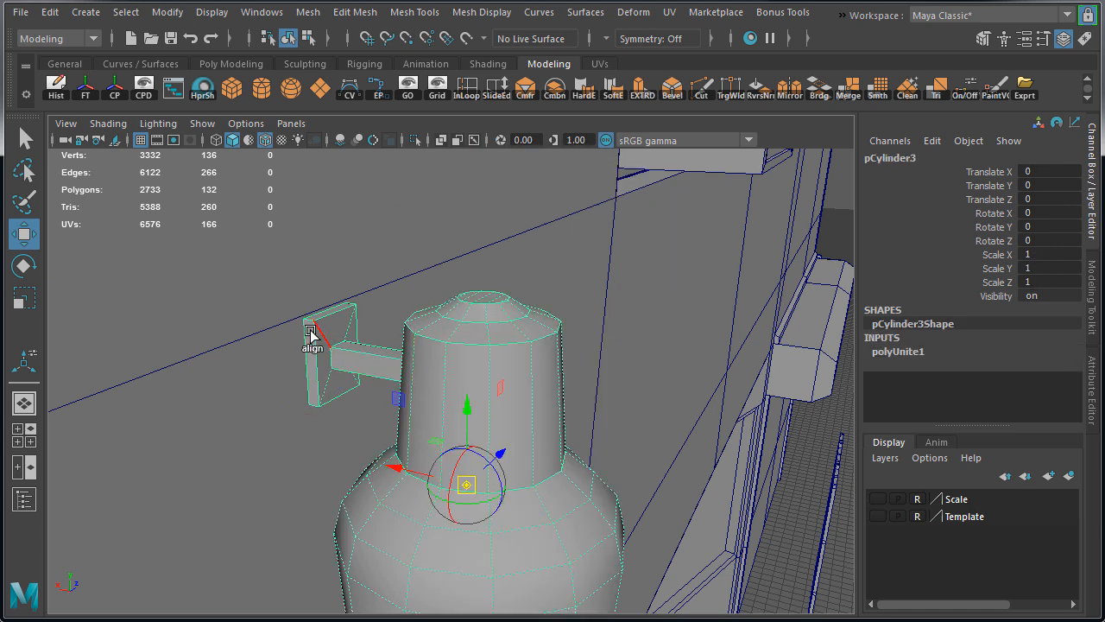
Step: Move the combined lamp's pivot to the upper back corner of the wall plate, against the wall
{"action": "middle_click_drag", "start_coordinate": [305, 352], "coordinate": [309, 307]}
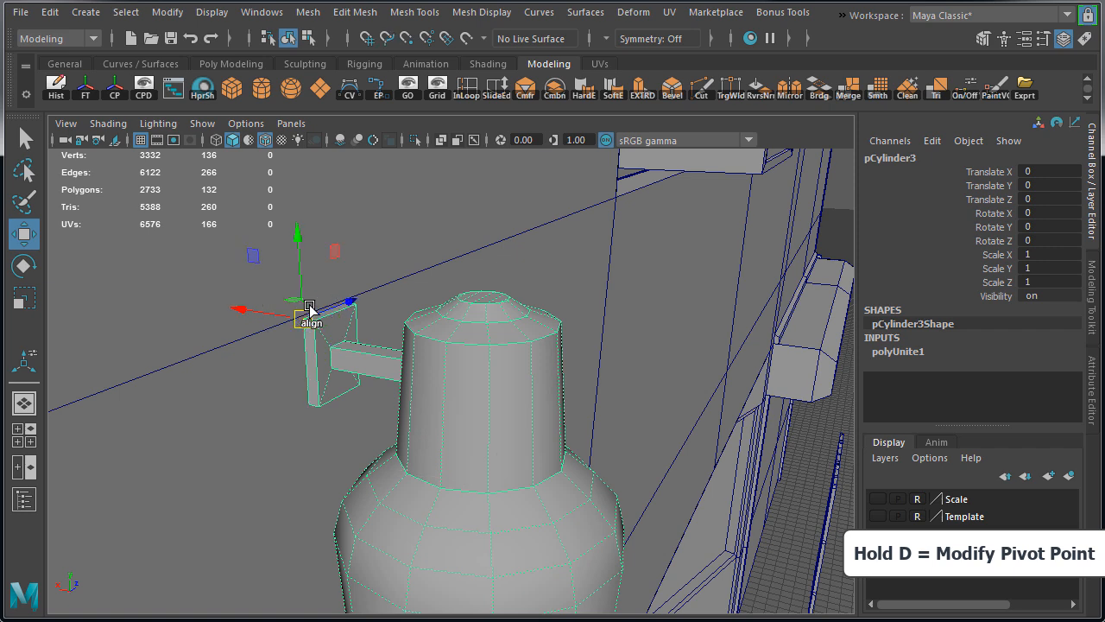
{"action": "left_click_drag", "start_coordinate": [309, 308], "coordinate": [304, 408], "text": "alt"}
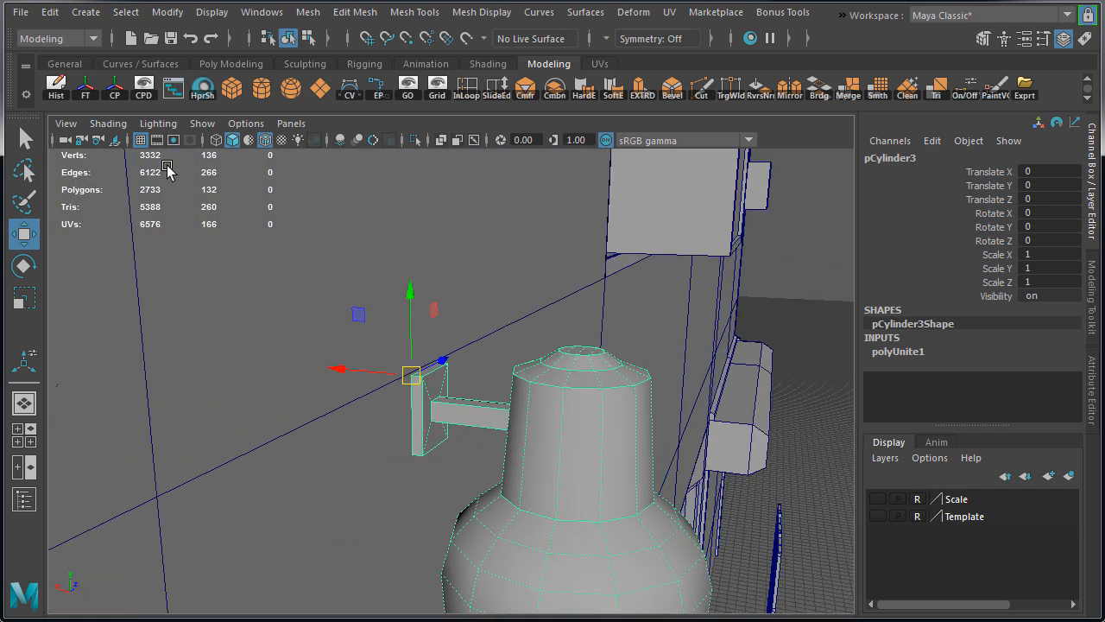
{"action": "right_click_drag", "start_coordinate": [629, 351], "coordinate": [138, 346], "text": "alt"}
{"action": "left_click", "coordinate": [734, 343]}
Step: Duplicate the lamp and slide the copy to the far end of the front wall, at a Translate Z of about 815
{"action": "left_click_drag", "start_coordinate": [733, 343], "coordinate": [658, 380], "text": "alt"}
{"action": "right_click_drag", "start_coordinate": [658, 380], "coordinate": [216, 414], "text": "alt"}
{"action": "left_click_drag", "start_coordinate": [216, 415], "coordinate": [454, 395], "text": "alt"}
{"action": "right_click_drag", "start_coordinate": [454, 395], "coordinate": [606, 430], "text": "alt"}
{"action": "left_click_drag", "start_coordinate": [606, 430], "coordinate": [612, 399], "text": "alt"}
{"action": "right_click_drag", "start_coordinate": [611, 399], "coordinate": [472, 394], "text": "alt"}
{"action": "mouse_move", "coordinate": [471, 395]}
{"action": "left_mouse_down", "text": "alt"}
{"action": "mouse_move", "coordinate": [424, 379]}
{"action": "mouse_move", "coordinate": [446, 398]}
{"action": "mouse_move", "coordinate": [487, 373]}
{"action": "mouse_move", "coordinate": [471, 380]}
{"action": "left_mouse_up", "text": "alt"}
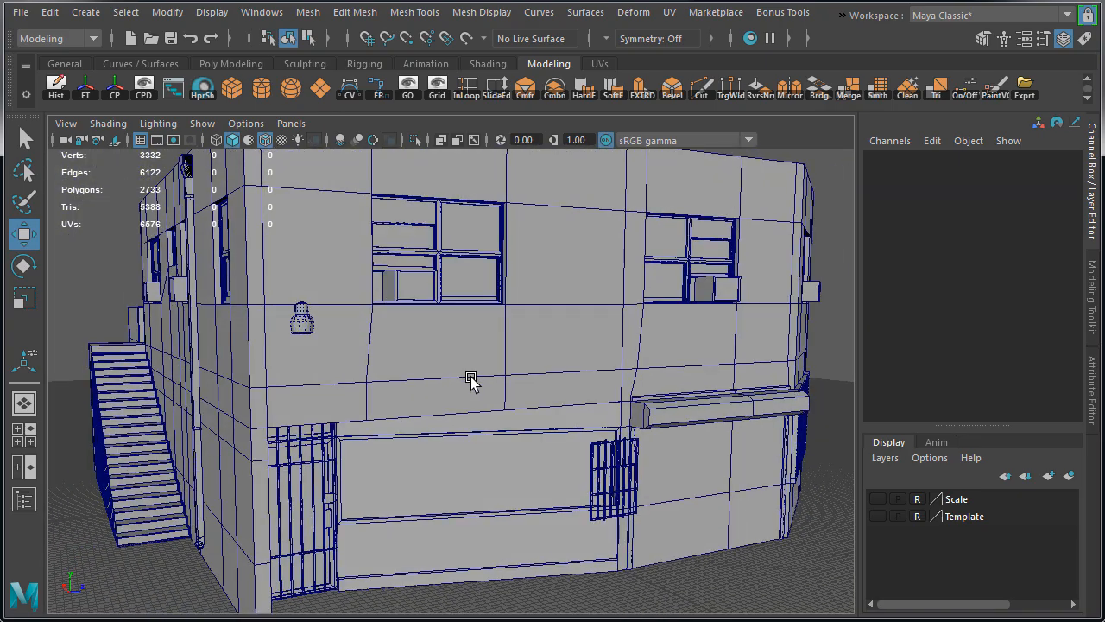
{"action": "left_click", "coordinate": [302, 320]}
{"action": "key", "text": "ctrl+d"}
{"action": "left_click_drag", "start_coordinate": [359, 318], "coordinate": [791, 304]}
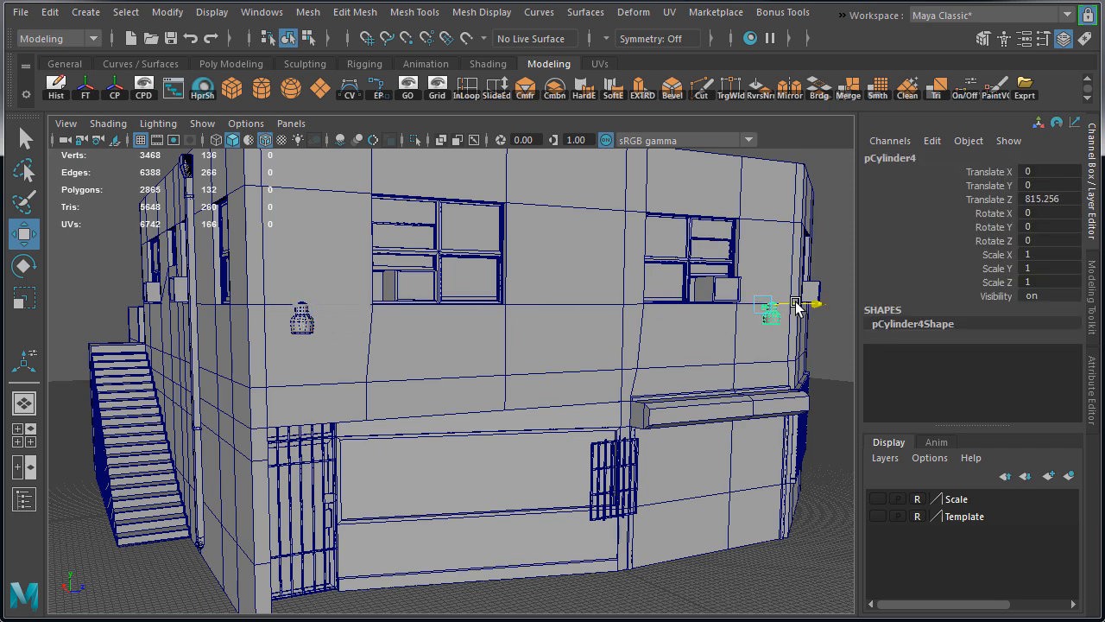
{"action": "key", "text": "f"}
{"action": "right_click_drag", "start_coordinate": [797, 333], "coordinate": [581, 345], "text": "alt"}
{"action": "left_click_drag", "start_coordinate": [487, 356], "coordinate": [494, 358]}
Step: Duplicate the original lamp, move the copy along Z past the building corner, and set its Rotate Y to -90
{"action": "left_click_drag", "start_coordinate": [494, 357], "coordinate": [492, 384], "text": "alt"}
{"action": "right_click_drag", "start_coordinate": [492, 384], "coordinate": [254, 392], "text": "alt"}
{"action": "middle_click_drag", "start_coordinate": [255, 393], "coordinate": [516, 386], "text": "alt"}
{"action": "left_click_drag", "start_coordinate": [515, 382], "coordinate": [567, 400], "text": "alt"}
{"action": "left_click", "coordinate": [491, 361]}
{"action": "key", "text": "ctrl+d"}
{"action": "left_click_drag", "start_coordinate": [524, 339], "coordinate": [349, 359]}
{"action": "key", "text": "e"}
{"action": "left_click", "coordinate": [1026, 226]}
{"action": "type", "text": "-90"}
{"action": "key", "text": "Return"}
Step: In the top view, move the rotated lamp around the corner and place its plate against the stair-side wall
{"action": "left_click_drag", "start_coordinate": [553, 380], "coordinate": [394, 419], "text": "alt"}
{"action": "key", "text": "w"}
{"action": "key", "text": "space"}
{"action": "key", "text": "space"}
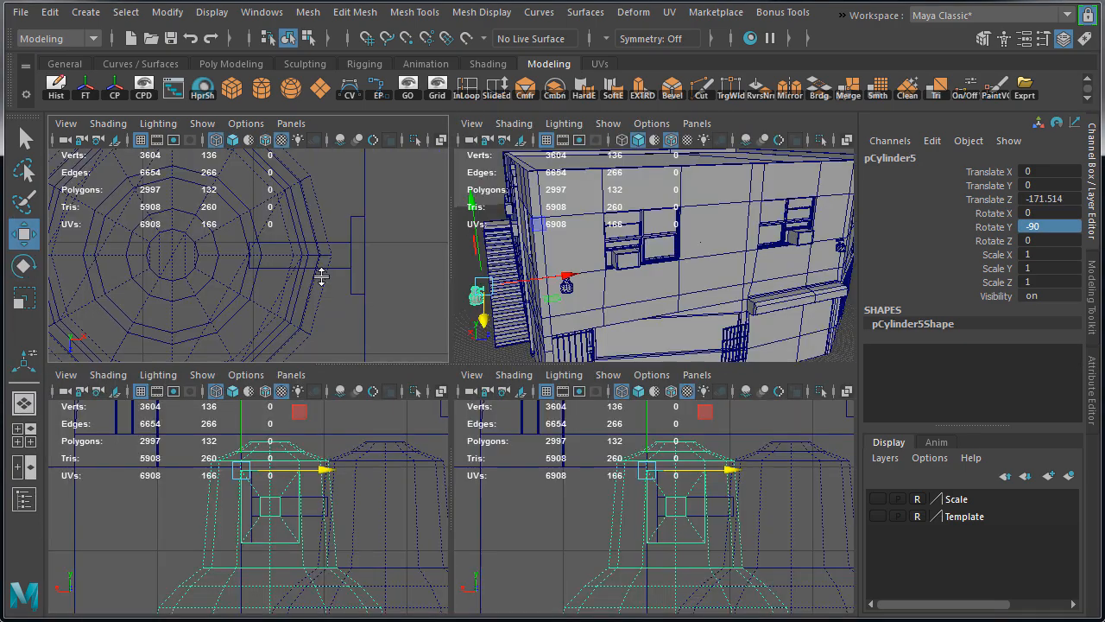
{"action": "right_click_drag", "start_coordinate": [518, 388], "coordinate": [414, 388], "text": "alt"}
{"action": "left_click_drag", "start_coordinate": [414, 402], "coordinate": [661, 424]}
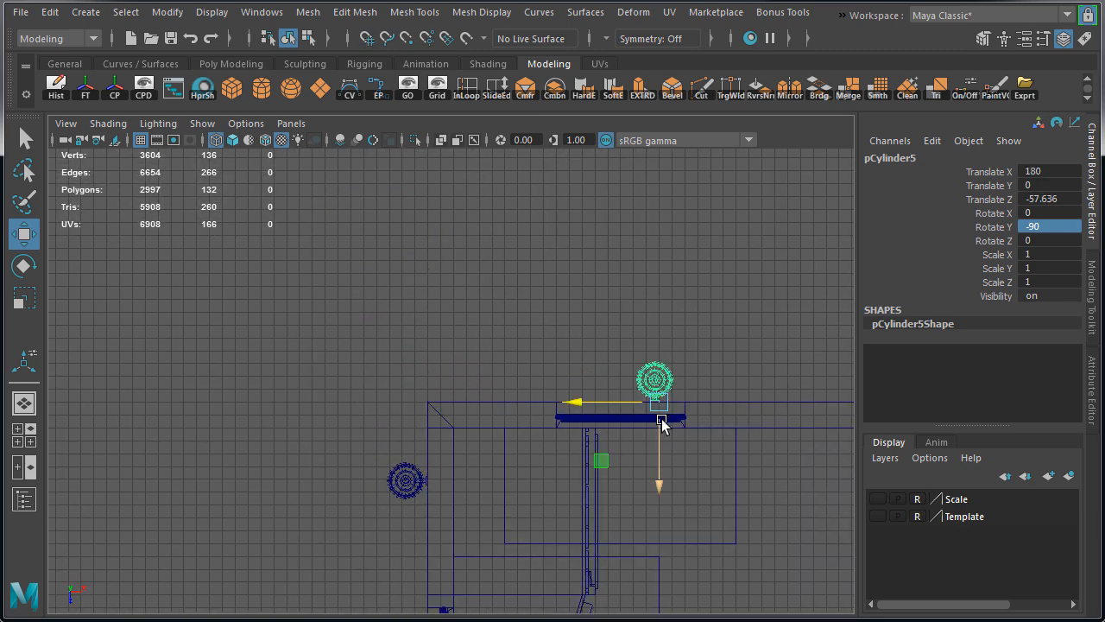
Step: Adjust the rotated lamp's position along the stair-side wall in the perspective view and deselect it
{"action": "key", "text": "space"}
{"action": "key", "text": "space"}
{"action": "left_click_drag", "start_coordinate": [466, 350], "coordinate": [514, 358], "text": "alt"}
{"action": "left_click_drag", "start_coordinate": [426, 304], "coordinate": [518, 329]}
{"action": "left_click", "coordinate": [717, 345]}
Step: Create a cube and place it under the overhang above the storefront, at about X -698.6, Y 266.2, Z -430
{"action": "left_click_drag", "start_coordinate": [639, 348], "coordinate": [691, 349], "text": "alt"}
{"action": "right_click_drag", "start_coordinate": [691, 350], "coordinate": [558, 353], "text": "alt"}
{"action": "left_click_drag", "start_coordinate": [558, 352], "coordinate": [429, 351], "text": "alt"}
{"action": "left_click_drag", "start_coordinate": [741, 360], "coordinate": [539, 250], "text": "alt"}
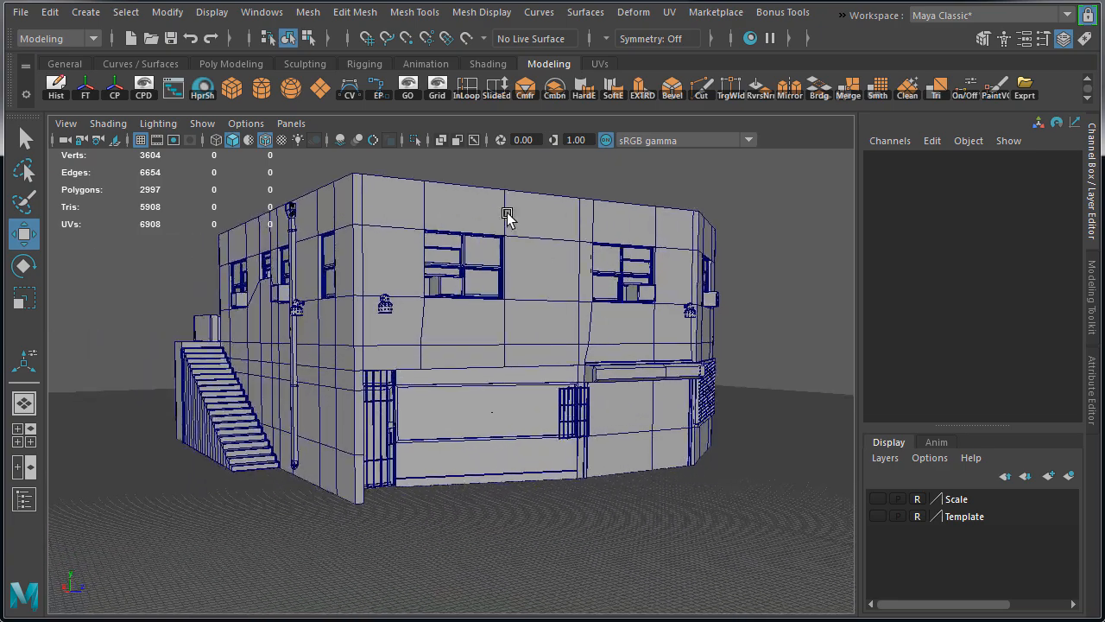
{"action": "left_click", "coordinate": [234, 88]}
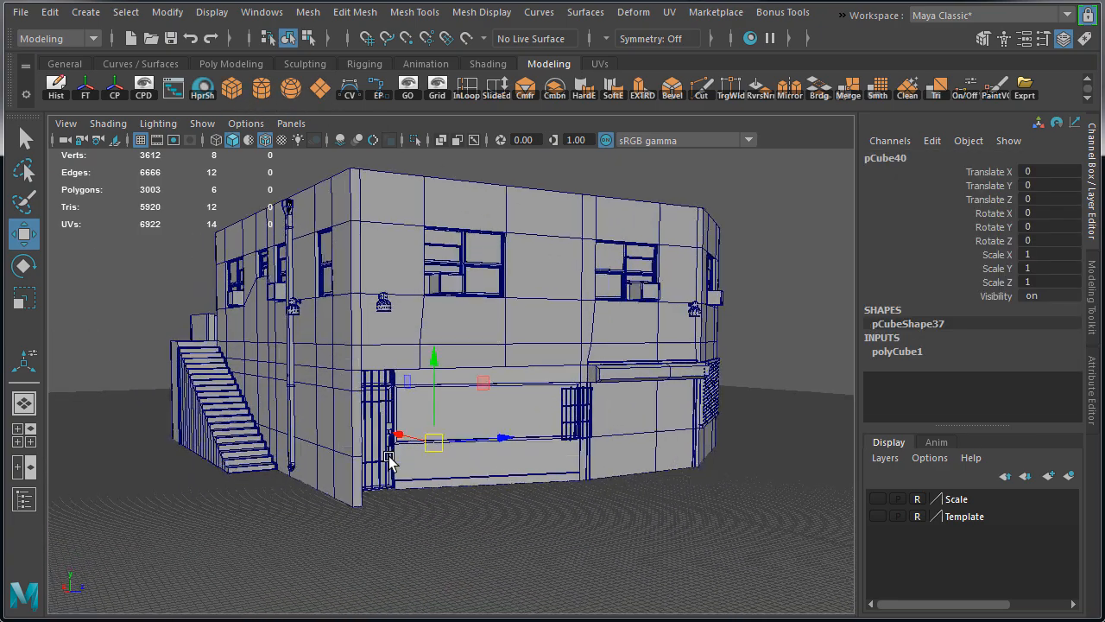
{"action": "right_click_drag", "start_coordinate": [369, 453], "coordinate": [523, 437], "text": "alt"}
{"action": "left_click_drag", "start_coordinate": [523, 437], "coordinate": [402, 415], "text": "alt"}
{"action": "scroll", "coordinate": [305, 305], "scroll_direction": "up", "scroll_amount": 5}
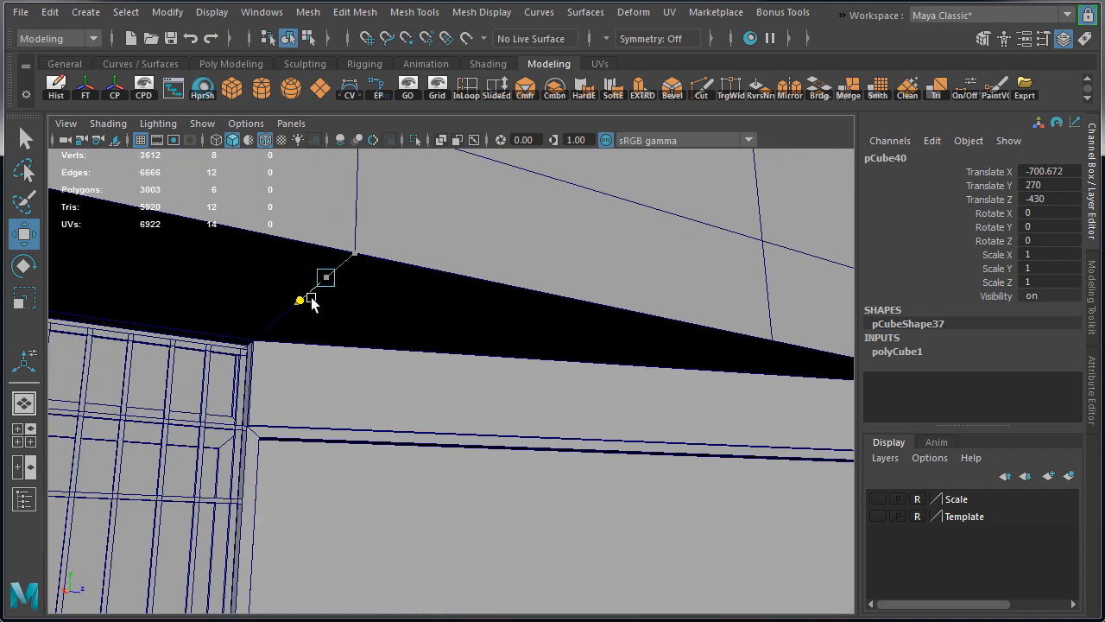
{"action": "left_click_drag", "start_coordinate": [372, 317], "coordinate": [402, 245], "text": "alt"}
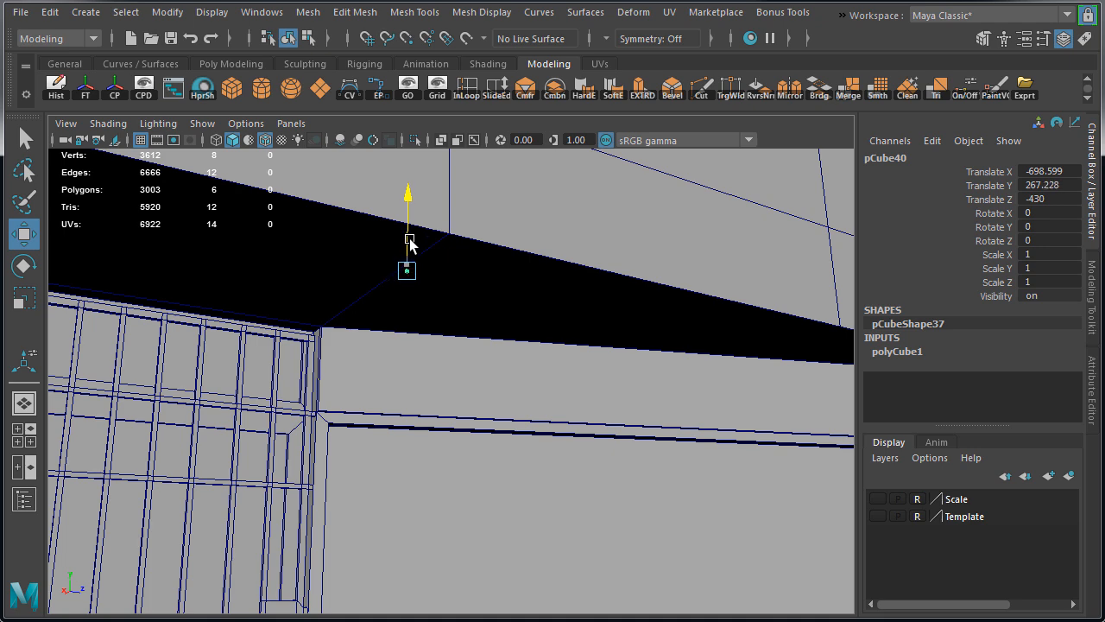
{"action": "left_click_drag", "start_coordinate": [440, 302], "coordinate": [483, 362], "text": "alt"}
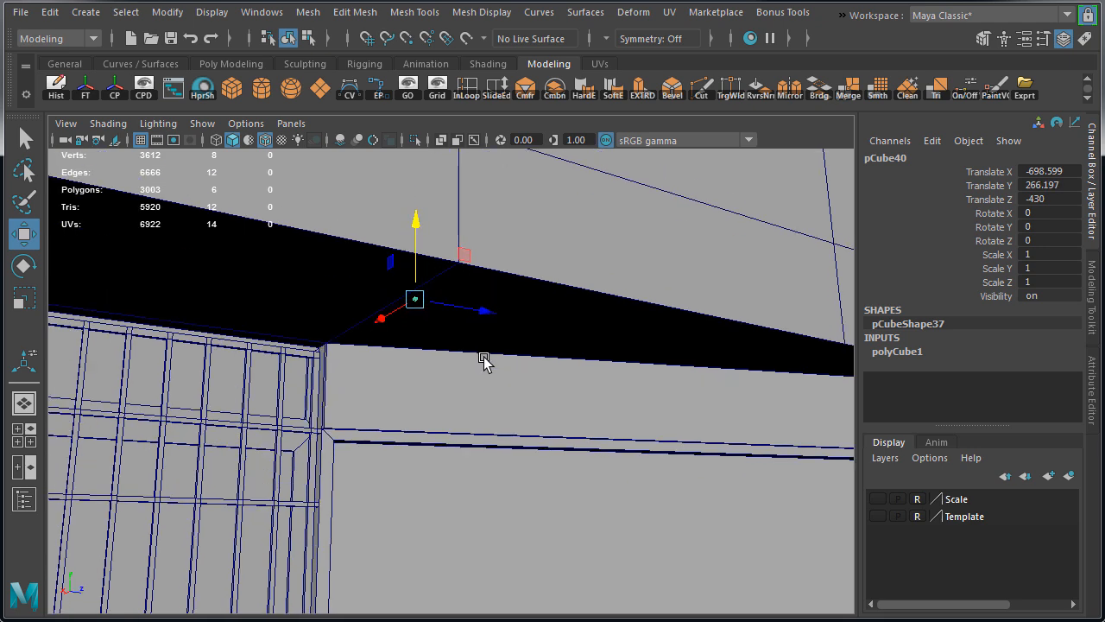
Step: Set the new cube's width to 12 and frame it beneath the overhang
{"action": "left_click", "coordinate": [956, 350]}
{"action": "left_click", "coordinate": [1034, 366]}
{"action": "left_click_drag", "start_coordinate": [573, 340], "coordinate": [320, 346], "text": "alt"}
{"action": "key", "text": "f"}
{"action": "scroll", "coordinate": [573, 368], "scroll_direction": "down", "scroll_amount": 6}
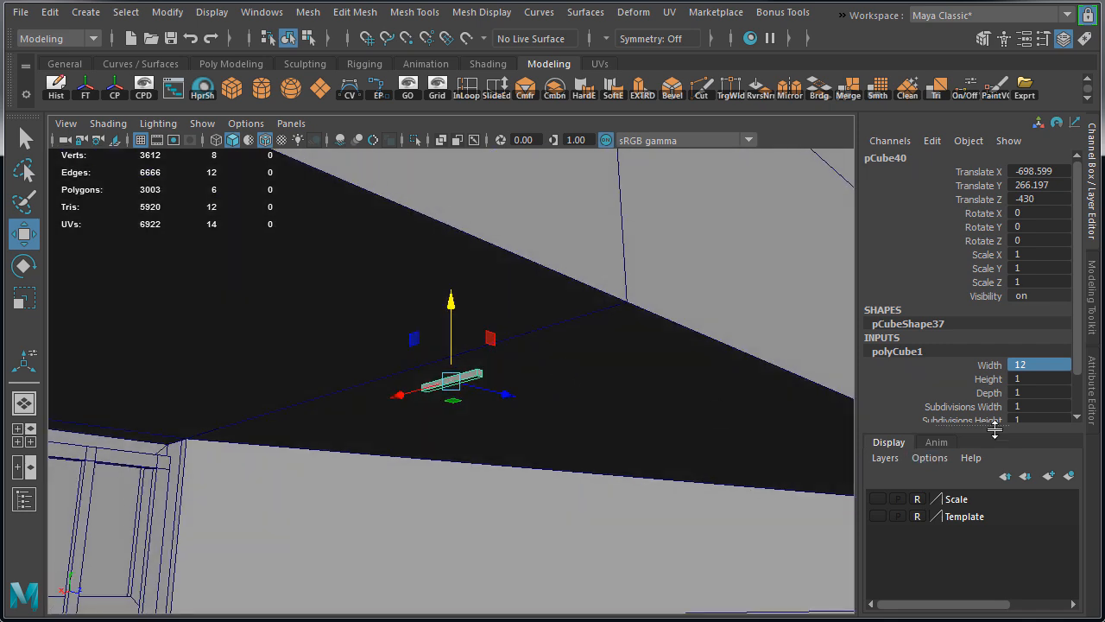
Step: Set the cube's height to 4 and depth to 140, raising it slightly toward the overhang
{"action": "double_click", "coordinate": [1035, 380]}
{"action": "key", "text": "Return"}
{"action": "mouse_move", "coordinate": [451, 302]}
{"action": "left_mouse_down"}
{"action": "mouse_move", "coordinate": [447, 279]}
{"action": "mouse_move", "coordinate": [446, 298]}
{"action": "left_mouse_up"}
{"action": "left_click", "coordinate": [1032, 389]}
{"action": "type", "text": "14"}
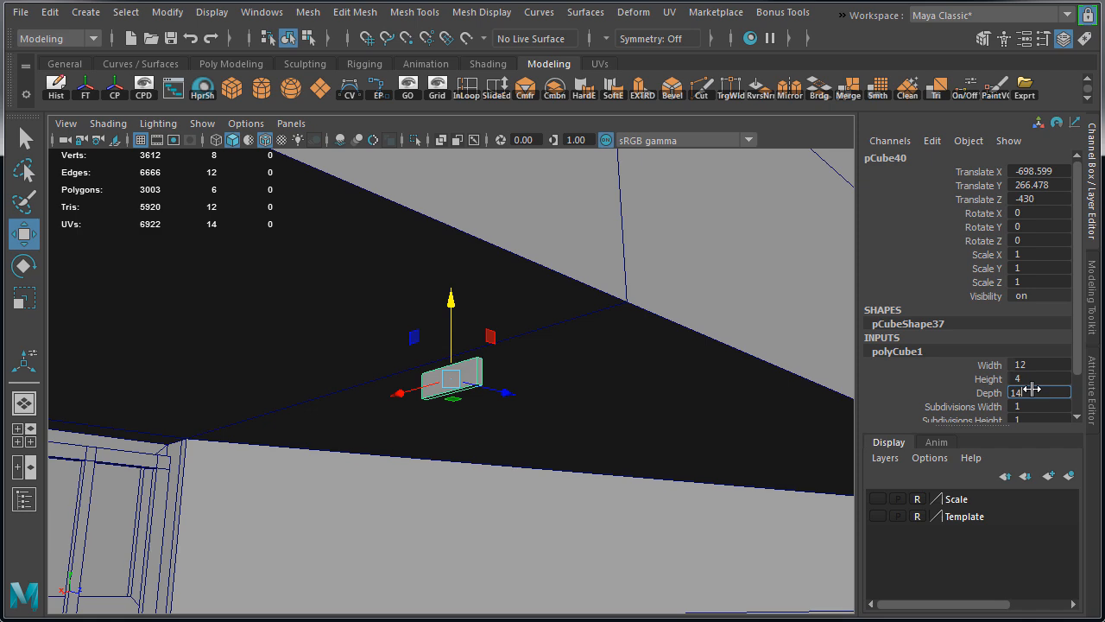
{"action": "type", "text": "0"}
{"action": "key", "text": "Return"}
Step: Shift the box along Z to about -395.4, snap its pivot to its top edge, and seat it against the overhang at Y 268
{"action": "left_click_drag", "start_coordinate": [678, 423], "coordinate": [578, 419], "text": "alt"}
{"action": "scroll", "coordinate": [579, 420], "scroll_direction": "down", "scroll_amount": 5}
{"action": "left_click_drag", "start_coordinate": [515, 385], "coordinate": [623, 389]}
{"action": "scroll", "coordinate": [561, 413], "scroll_direction": "up", "scroll_amount": 2}
{"action": "left_click_drag", "start_coordinate": [518, 406], "coordinate": [489, 342], "text": "alt"}
{"action": "key", "text": "d"}
{"action": "key", "text": "c"}
{"action": "middle_click_drag", "start_coordinate": [357, 358], "coordinate": [355, 344]}
{"action": "left_click_drag", "start_coordinate": [355, 321], "coordinate": [281, 363]}
{"action": "left_click_drag", "start_coordinate": [570, 294], "coordinate": [608, 294], "text": "alt"}
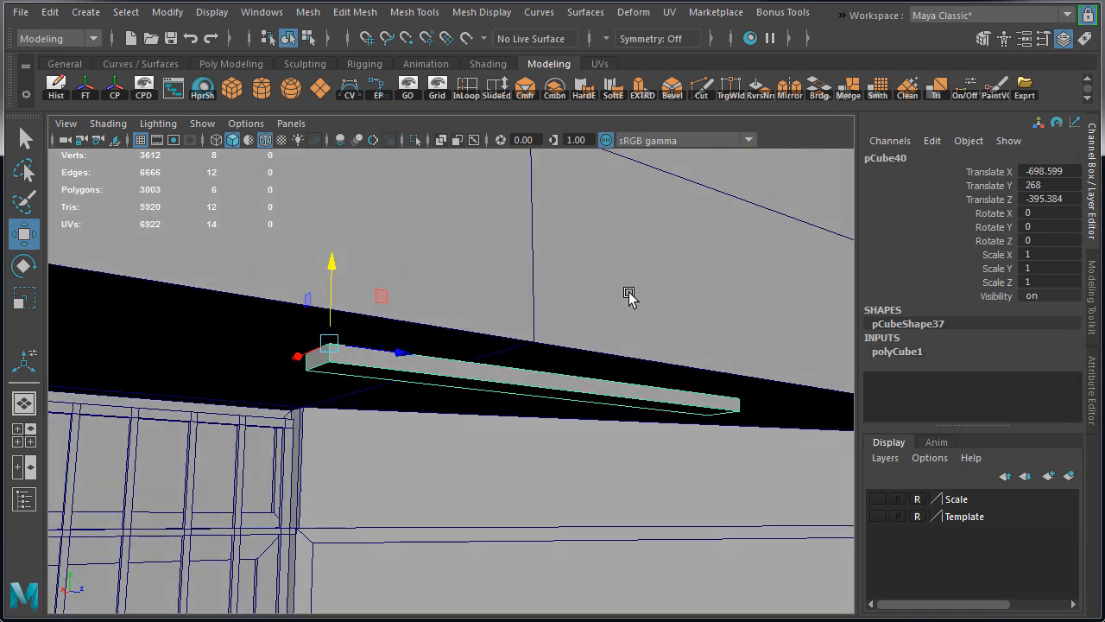
Step: Set the box's width subdivisions to 3 and depth subdivisions to 3
{"action": "left_click", "coordinate": [950, 349]}
{"action": "scroll", "coordinate": [955, 357], "scroll_direction": "down", "scroll_amount": 1}
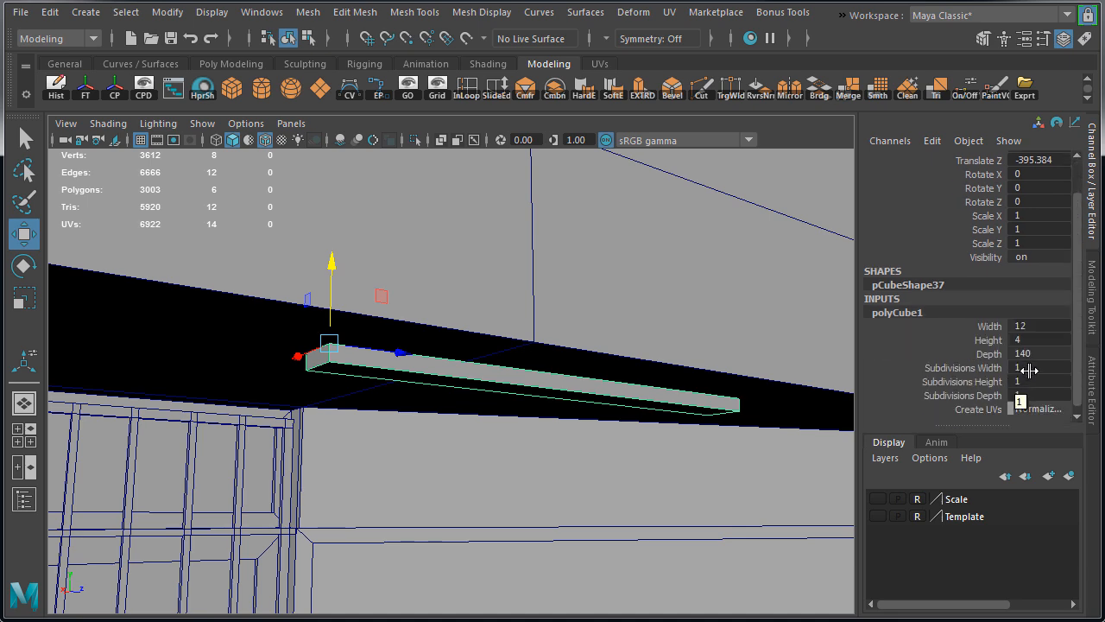
{"action": "key", "text": "Return"}
{"action": "mouse_move", "coordinate": [637, 437]}
{"action": "left_mouse_down", "text": "alt"}
{"action": "mouse_move", "coordinate": [654, 434]}
{"action": "mouse_move", "coordinate": [634, 422]}
{"action": "left_mouse_up", "text": "alt"}
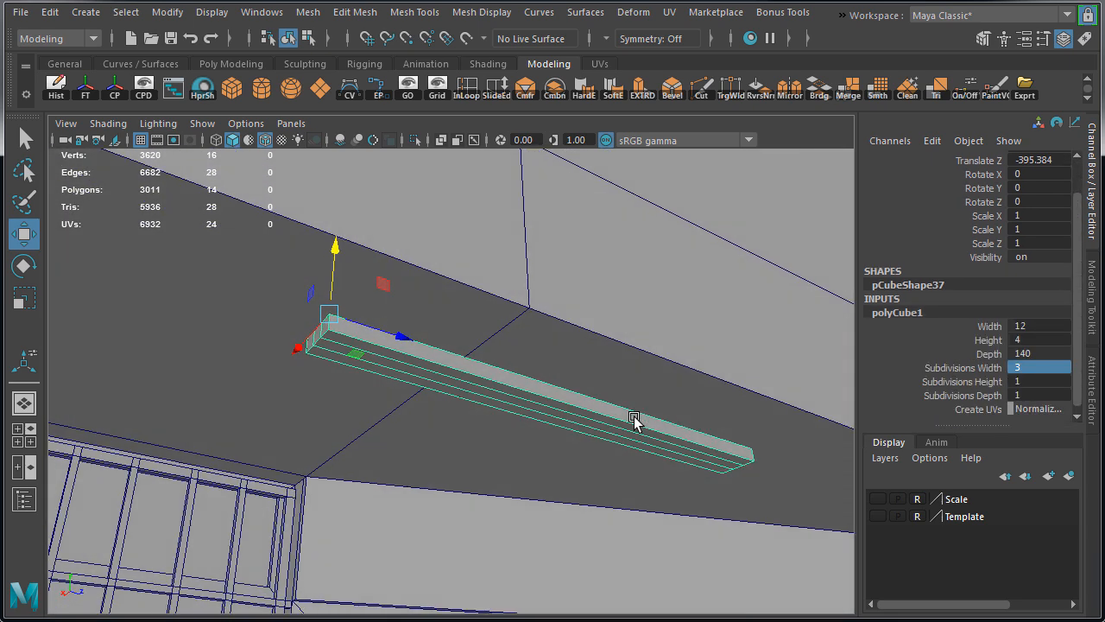
{"action": "left_click", "coordinate": [1043, 394]}
{"action": "left_click_drag", "start_coordinate": [587, 397], "coordinate": [540, 396], "text": "alt"}
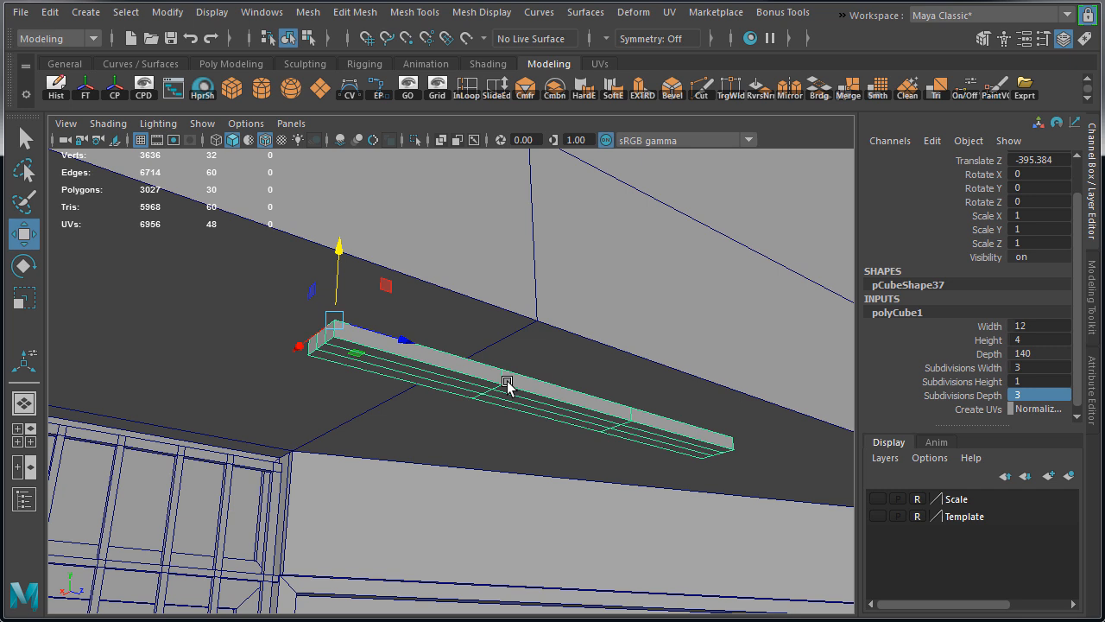
Step: Select the box's two crosswise edge loops and scale them apart along its length, close to the two ends
{"action": "right_click_drag", "start_coordinate": [507, 381], "coordinate": [507, 318]}
{"action": "left_click", "coordinate": [654, 427]}
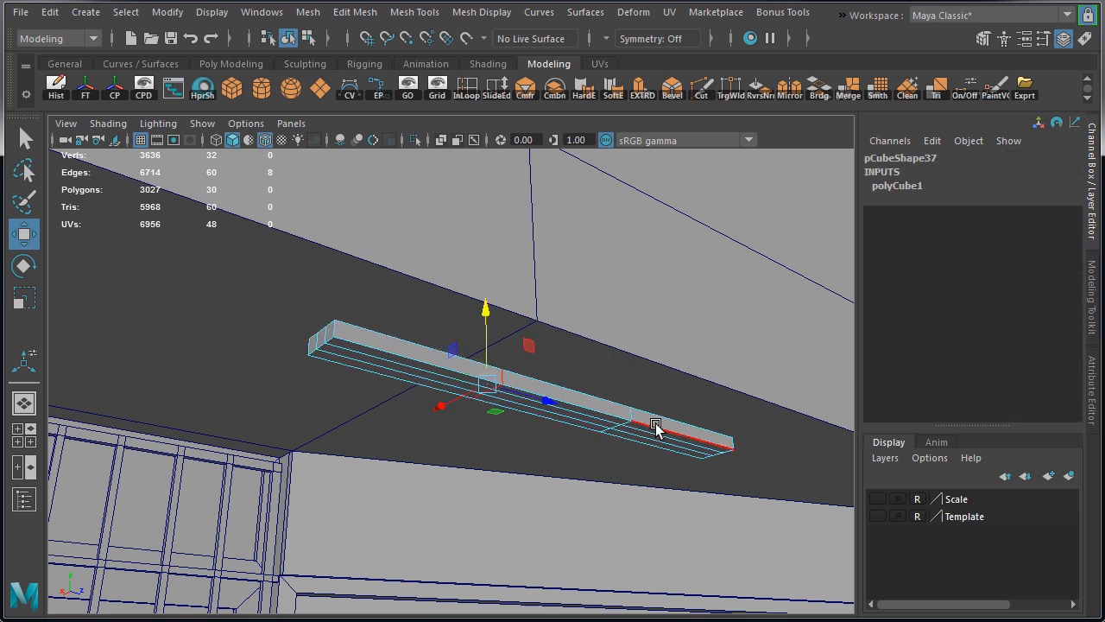
{"action": "left_click_drag", "start_coordinate": [634, 417], "coordinate": [432, 432], "text": "alt"}
{"action": "double_click", "coordinate": [540, 415], "text": "shift"}
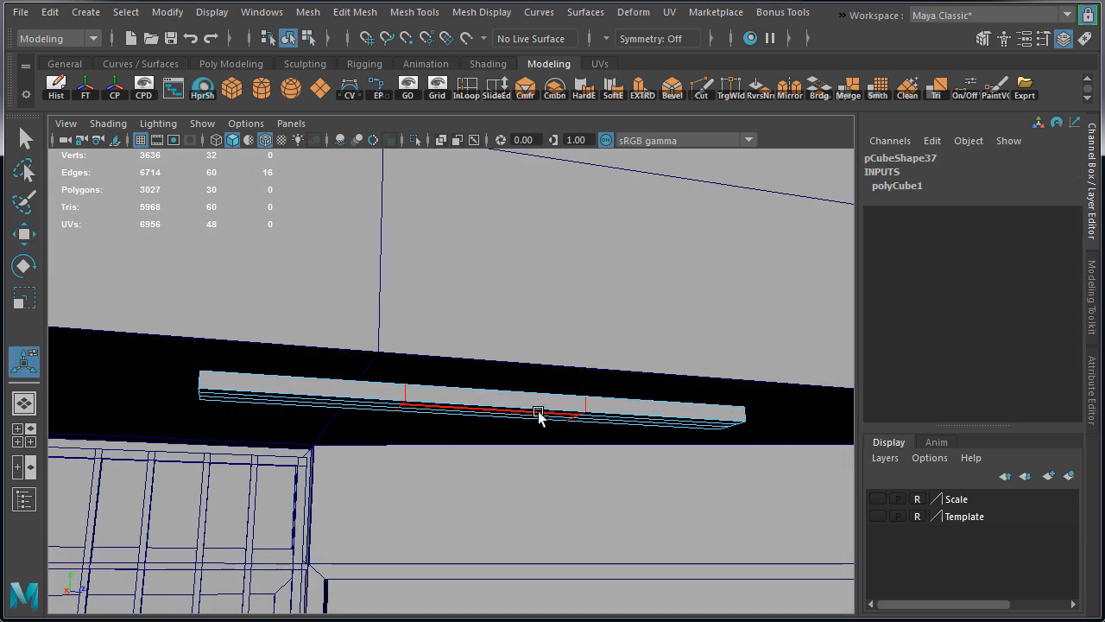
{"action": "key", "text": "r"}
{"action": "left_click_drag", "start_coordinate": [568, 411], "coordinate": [692, 418]}
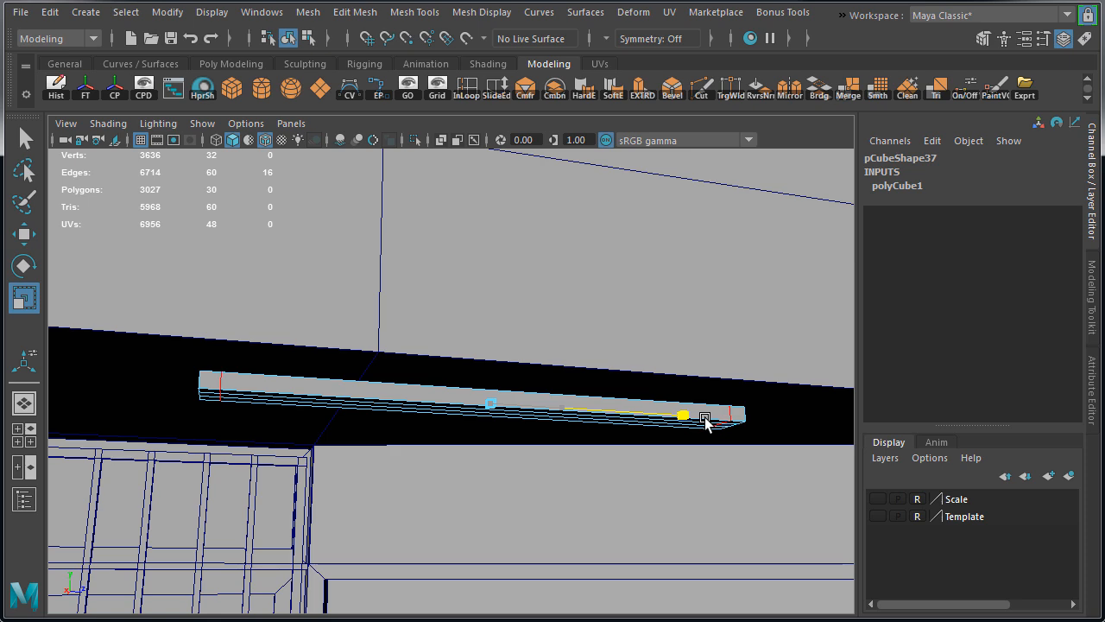
Step: Select the box's two lengthwise edge loops and scale them slightly wider apart across its width
{"action": "left_click_drag", "start_coordinate": [563, 412], "coordinate": [406, 378], "text": "alt"}
{"action": "double_click", "coordinate": [377, 305]}
{"action": "double_click", "coordinate": [329, 294], "text": "shift"}
{"action": "left_click_drag", "start_coordinate": [352, 420], "coordinate": [343, 421]}
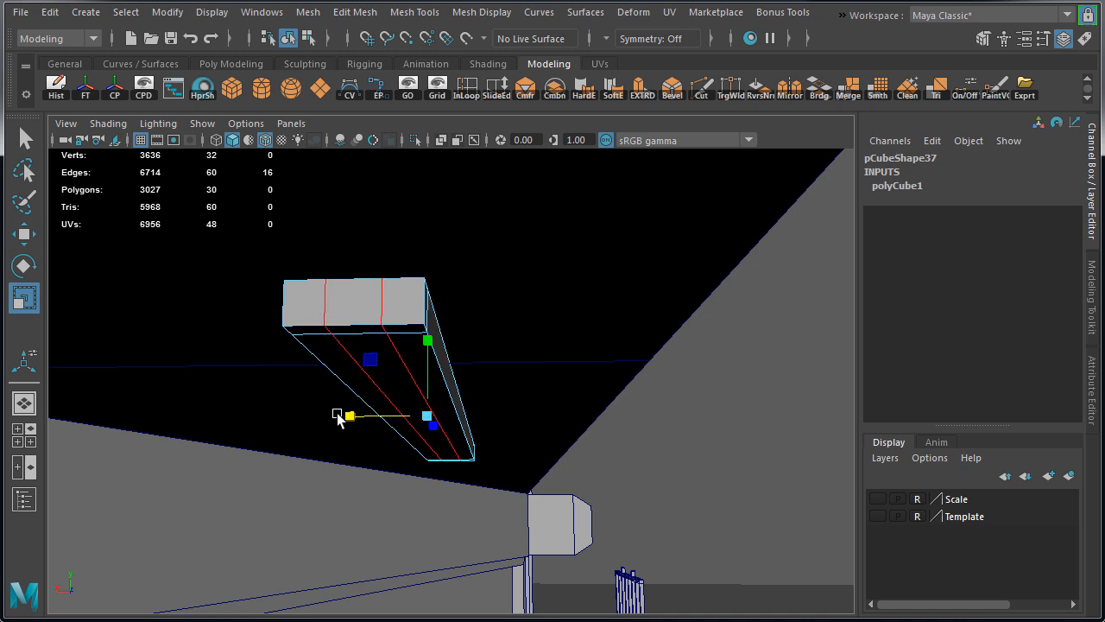
Step: In the side view, select the vertices of both crosswise loops and scale them slightly closer to the box's ends
{"action": "key", "text": "space"}
{"action": "key", "text": "space"}
{"action": "key", "text": "w"}
{"action": "right_click_drag", "start_coordinate": [627, 513], "coordinate": [545, 509]}
{"action": "scroll", "coordinate": [388, 415], "scroll_direction": "down", "scroll_amount": 2}
{"action": "left_click_drag", "start_coordinate": [388, 414], "coordinate": [352, 339]}
{"action": "middle_click_drag", "start_coordinate": [601, 436], "coordinate": [236, 427], "text": "alt"}
{"action": "left_click_drag", "start_coordinate": [559, 337], "coordinate": [542, 395], "text": "shift"}
{"action": "scroll", "coordinate": [543, 394], "scroll_direction": "up", "scroll_amount": 2}
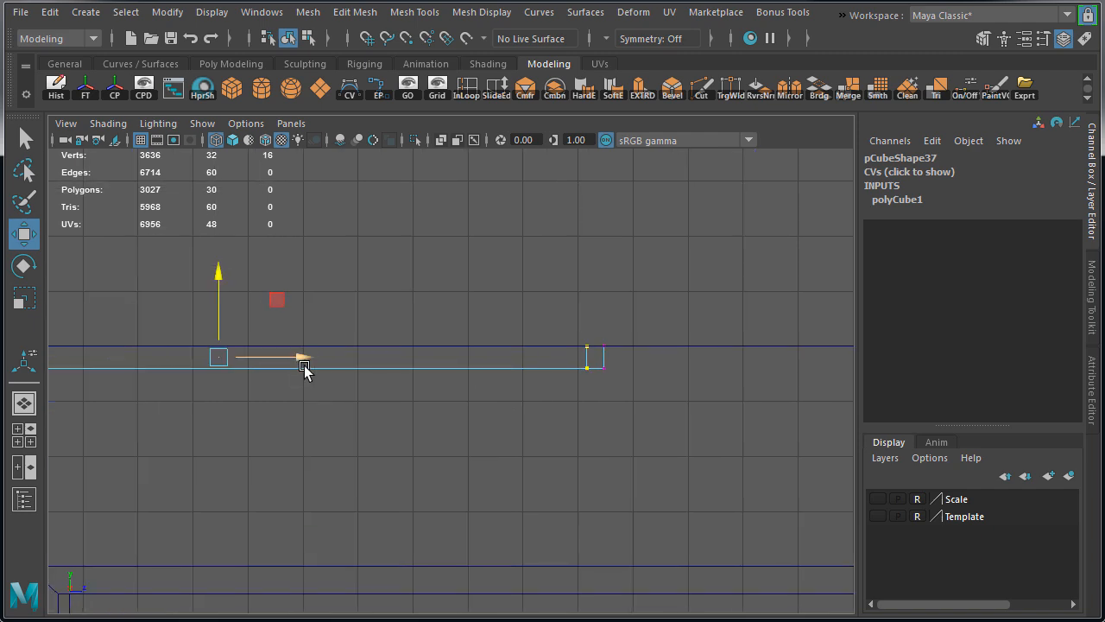
{"action": "key", "text": "r"}
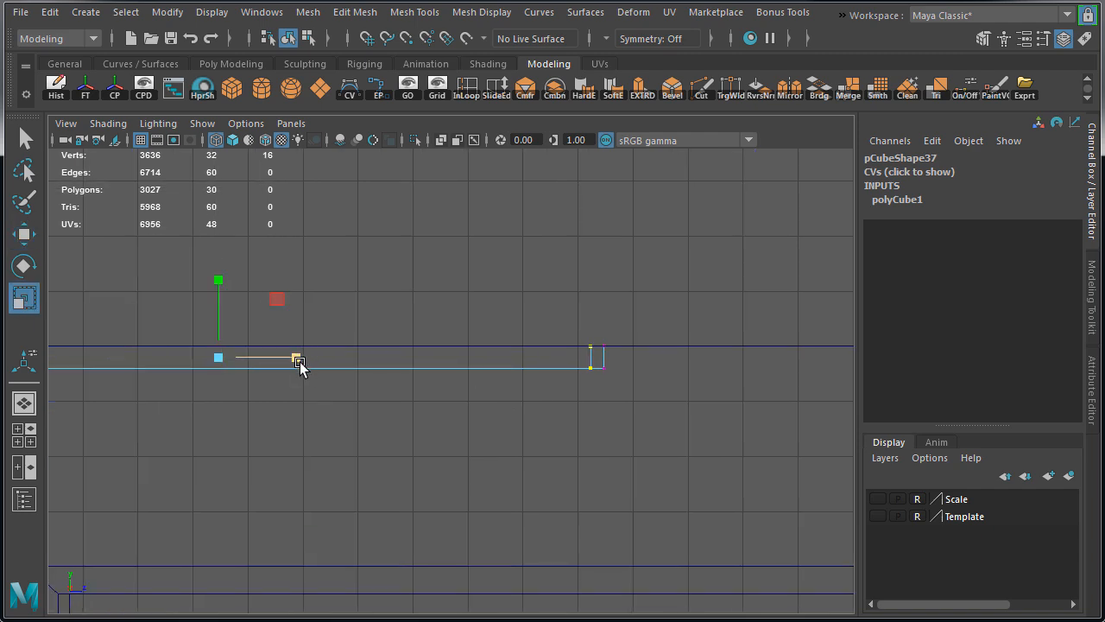
Step: Extrude the small middle face at each end of the box's underside downward to form two brackets
{"action": "key", "text": "space"}
{"action": "key", "text": "space"}
{"action": "right_click_drag", "start_coordinate": [556, 358], "coordinate": [555, 407]}
{"action": "left_click", "coordinate": [614, 407]}
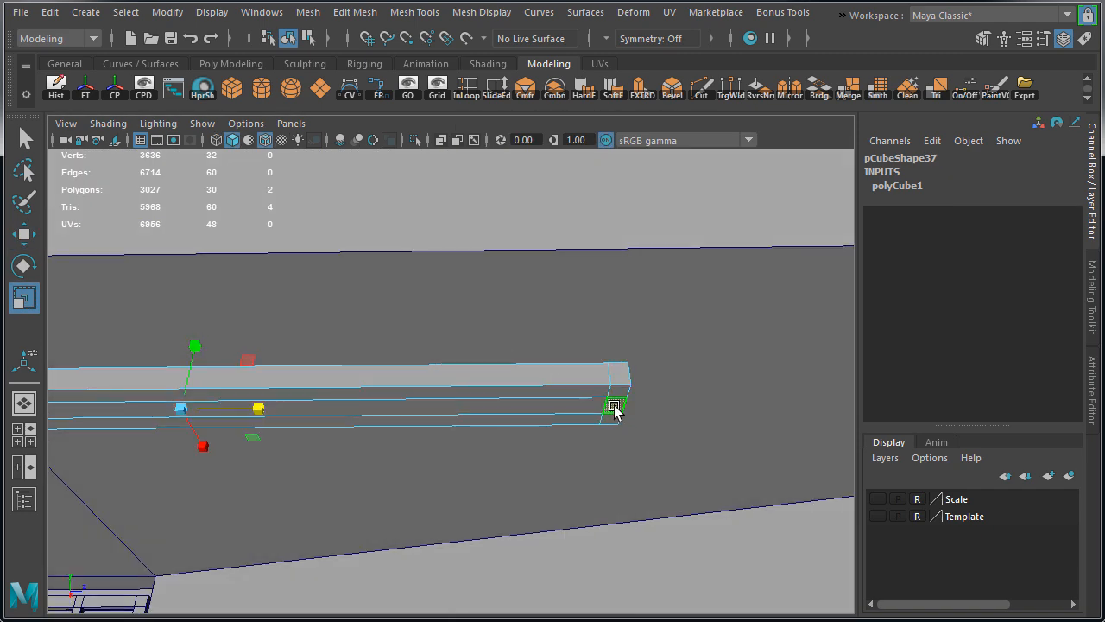
{"action": "left_click_drag", "start_coordinate": [526, 414], "coordinate": [421, 404], "text": "alt"}
{"action": "left_click", "coordinate": [147, 398], "text": "shift"}
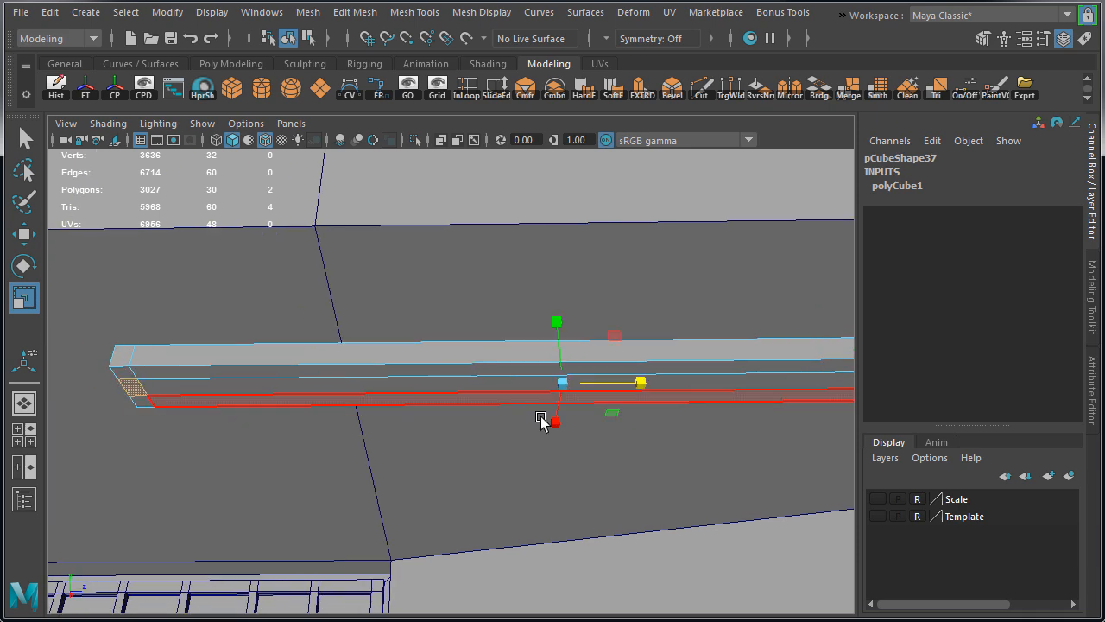
{"action": "right_click_drag", "start_coordinate": [506, 419], "coordinate": [320, 439], "text": "alt"}
{"action": "left_click_drag", "start_coordinate": [320, 439], "coordinate": [371, 451], "text": "alt"}
{"action": "key", "text": "w"}
{"action": "right_click_drag", "start_coordinate": [331, 433], "coordinate": [553, 321], "text": "alt"}
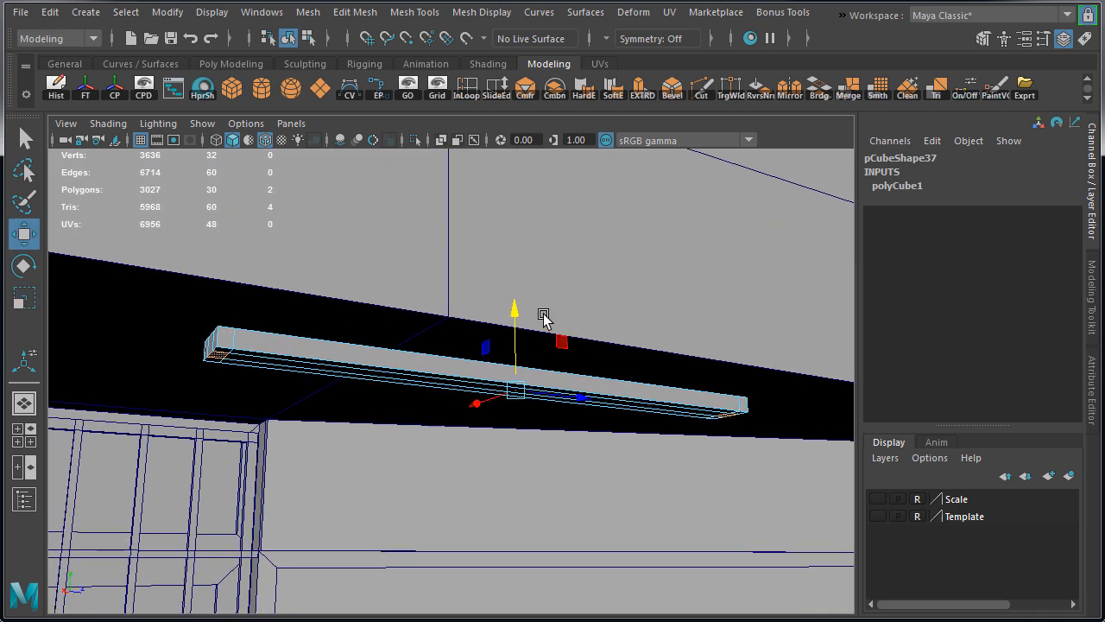
{"action": "left_click_drag", "start_coordinate": [516, 310], "coordinate": [207, 350], "text": "shift"}
{"action": "right_click_drag", "start_coordinate": [207, 350], "coordinate": [282, 328]}
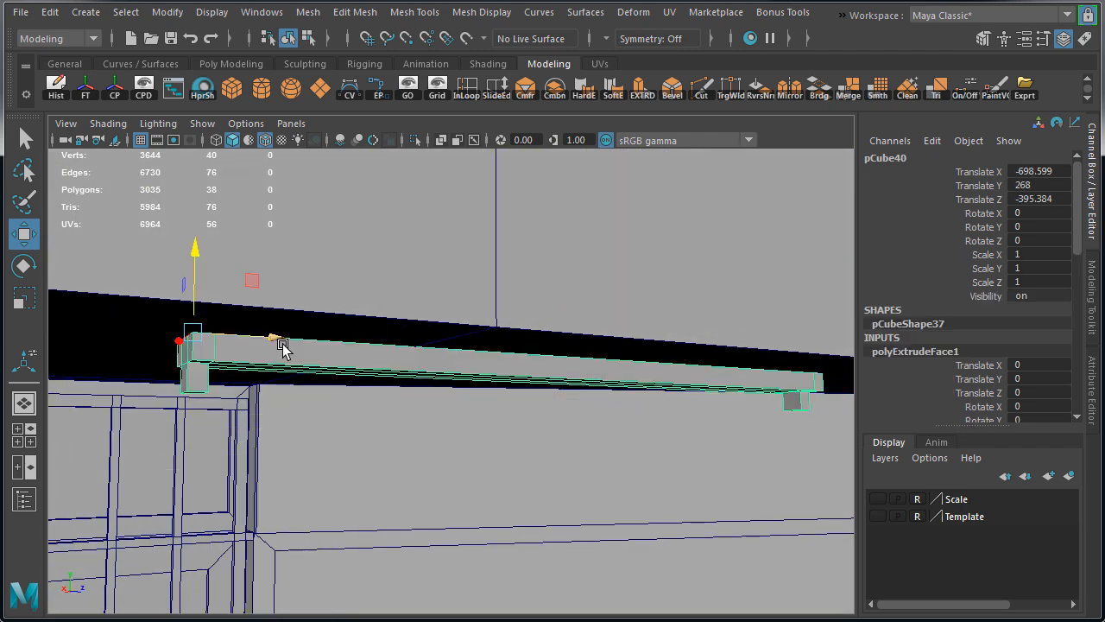
Step: Isolate the fixture, delete its upper faces that sit against the overhang, and bring the rest of the scene back
{"action": "key", "text": "ctrl+1"}
{"action": "left_click_drag", "start_coordinate": [281, 328], "coordinate": [347, 354], "text": "alt"}
{"action": "right_click_drag", "start_coordinate": [347, 350], "coordinate": [345, 406]}
{"action": "left_click", "coordinate": [293, 435]}
{"action": "key", "text": "Delete"}
{"action": "left_click", "coordinate": [285, 427]}
{"action": "key", "text": "Delete"}
{"action": "left_click", "coordinate": [310, 438]}
{"action": "key", "text": "Delete"}
{"action": "left_click_drag", "start_coordinate": [666, 295], "coordinate": [510, 358], "text": "alt"}
{"action": "right_click_drag", "start_coordinate": [510, 358], "coordinate": [594, 334]}
{"action": "key", "text": "ctrl+1"}
Step: In the side view, scale the outermost top vertices at both ends outward to flare the base, and return to object selection
{"action": "left_click_drag", "start_coordinate": [518, 362], "coordinate": [518, 406], "text": "alt"}
{"action": "key", "text": "space"}
{"action": "key", "text": "space"}
{"action": "middle_click_drag", "start_coordinate": [601, 338], "coordinate": [628, 328], "text": "alt"}
{"action": "right_click_drag", "start_coordinate": [698, 290], "coordinate": [615, 292]}
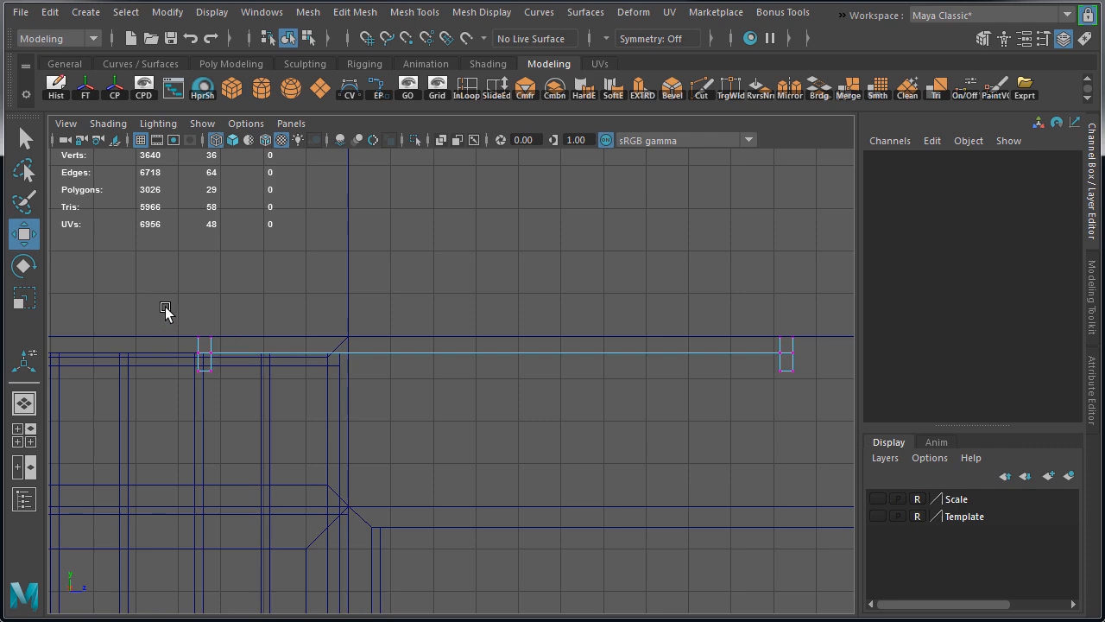
{"action": "left_click_drag", "start_coordinate": [202, 344], "coordinate": [202, 344]}
{"action": "left_click_drag", "start_coordinate": [796, 339], "coordinate": [798, 342], "text": "shift"}
{"action": "middle_click_drag", "start_coordinate": [798, 342], "coordinate": [742, 345], "text": "alt"}
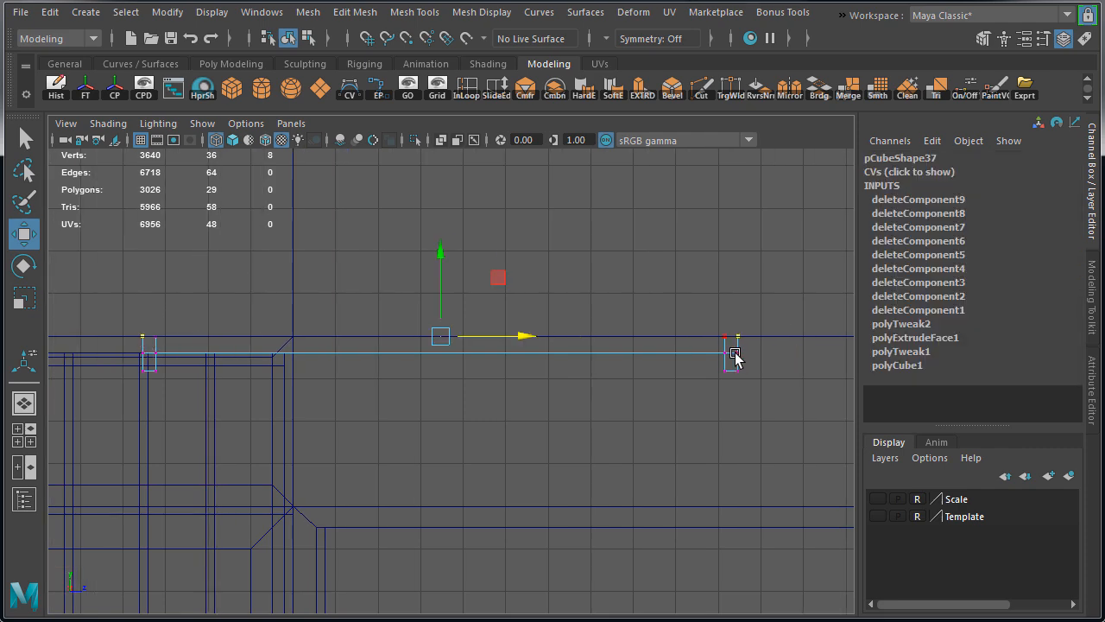
{"action": "key", "text": "r"}
{"action": "key", "text": "space"}
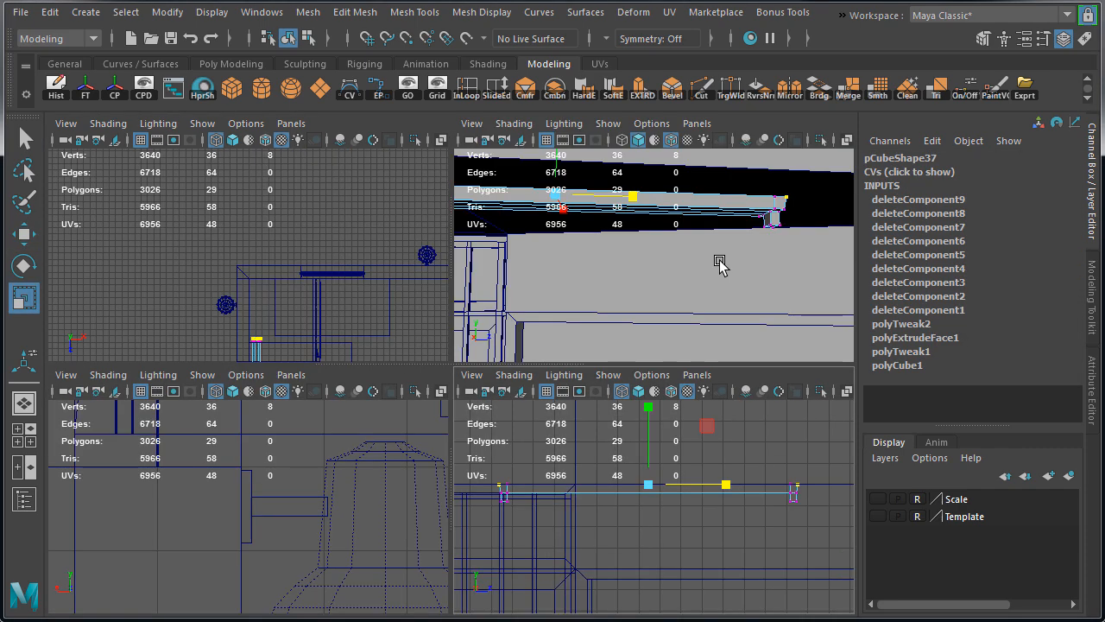
{"action": "key", "text": "space"}
{"action": "right_click_drag", "start_coordinate": [600, 277], "coordinate": [654, 272]}
{"action": "left_click_drag", "start_coordinate": [654, 273], "coordinate": [630, 274], "text": "alt"}
{"action": "left_click", "coordinate": [627, 315]}
{"action": "key", "text": "w"}
Step: Create a cylinder, move it beside one of the brackets, and set its X rotation to 90
{"action": "left_click_drag", "start_coordinate": [627, 315], "coordinate": [549, 311], "text": "alt"}
{"action": "scroll", "coordinate": [549, 311], "scroll_direction": "up", "scroll_amount": 3}
{"action": "left_click_drag", "start_coordinate": [466, 305], "coordinate": [290, 285], "text": "alt"}
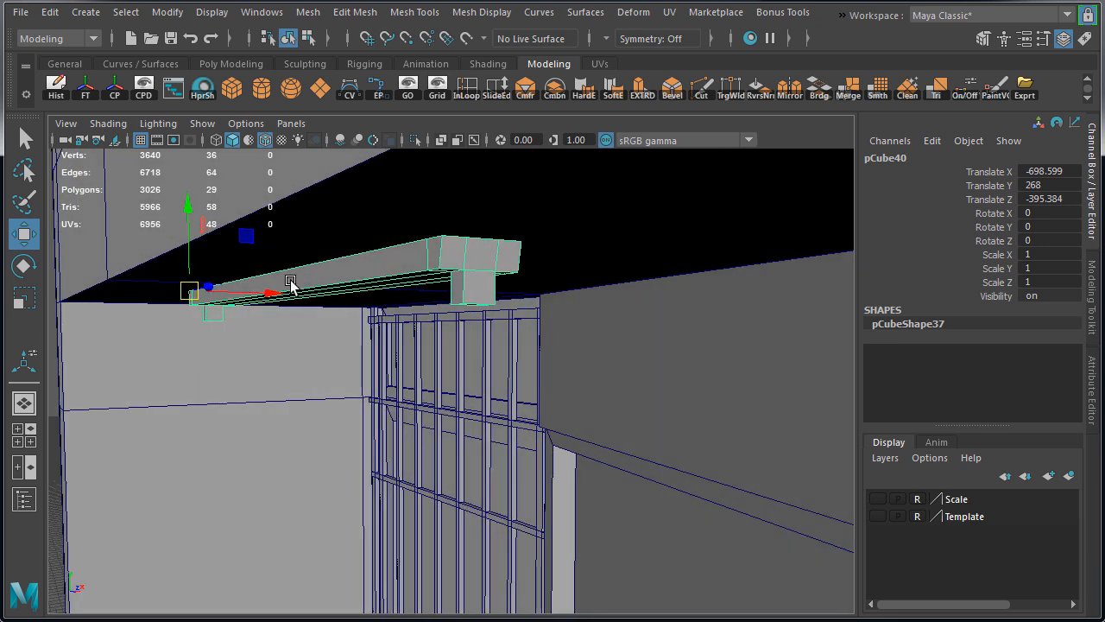
{"action": "left_click", "coordinate": [264, 87]}
{"action": "left_click_drag", "start_coordinate": [176, 288], "coordinate": [418, 290], "text": "alt"}
{"action": "left_click_drag", "start_coordinate": [241, 276], "coordinate": [215, 294], "text": "alt"}
{"action": "middle_click_drag", "start_coordinate": [198, 302], "coordinate": [156, 308]}
{"action": "left_click_drag", "start_coordinate": [177, 309], "coordinate": [215, 318]}
{"action": "key", "text": "e"}
{"action": "left_click_drag", "start_coordinate": [130, 263], "coordinate": [204, 238]}
{"action": "left_click", "coordinate": [1071, 212]}
{"action": "left_click_drag", "start_coordinate": [138, 415], "coordinate": [510, 395], "text": "alt"}
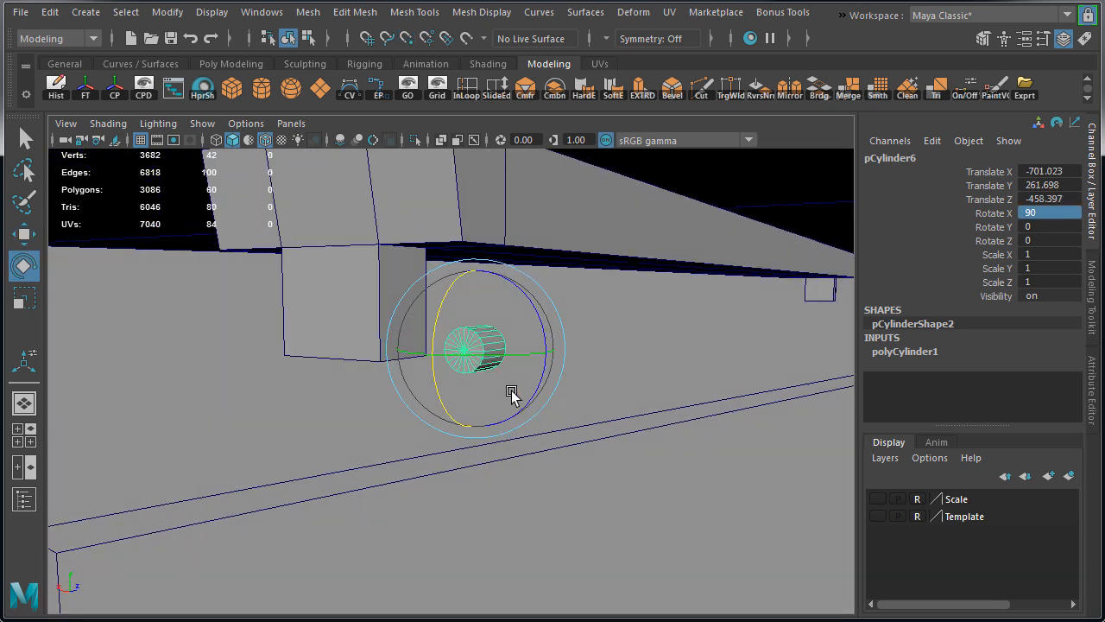
Step: In the front view, move the cylinder over the bracket and set its axis subdivisions to 10
{"action": "key", "text": "w"}
{"action": "key", "text": "space"}
{"action": "key", "text": "space"}
{"action": "key", "text": "f"}
{"action": "right_click_drag", "start_coordinate": [601, 449], "coordinate": [7, 428], "text": "alt"}
{"action": "left_click_drag", "start_coordinate": [451, 382], "coordinate": [393, 336]}
{"action": "scroll", "coordinate": [420, 357], "scroll_direction": "up", "scroll_amount": 3}
{"action": "left_click", "coordinate": [958, 352]}
{"action": "left_click", "coordinate": [1049, 393]}
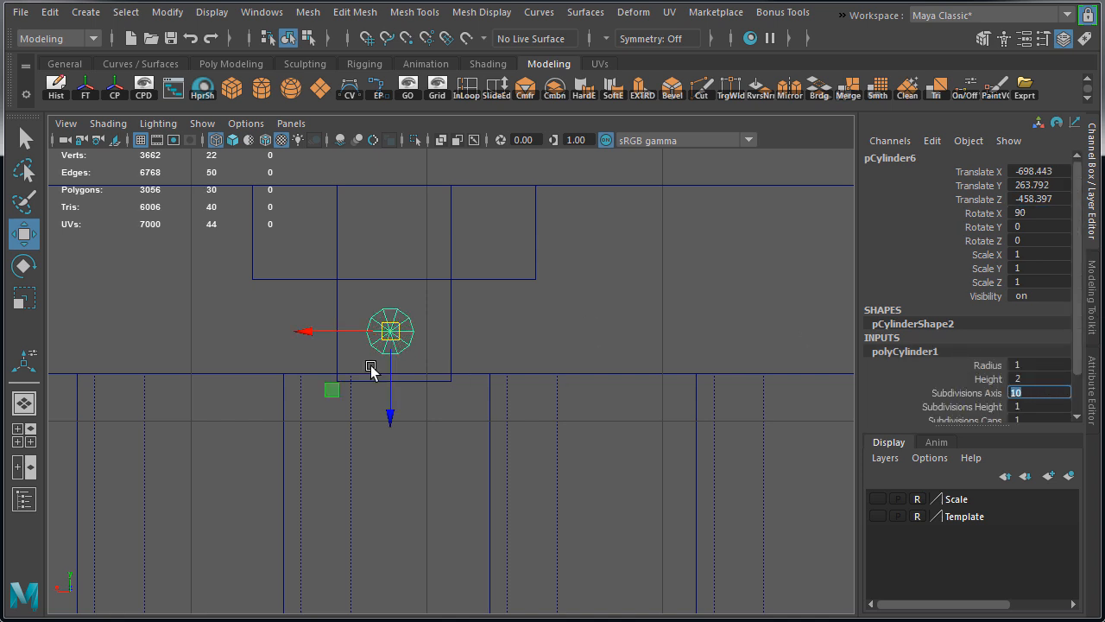
Step: Scale the cylinder uniformly to 2.15 and center it on the bracket, at about X -698.6, Y 263.8
{"action": "middle_click_drag", "start_coordinate": [395, 348], "coordinate": [444, 373], "text": "alt"}
{"action": "right_click_drag", "start_coordinate": [401, 374], "coordinate": [451, 360], "text": "alt"}
{"action": "key", "text": "r"}
{"action": "mouse_move", "coordinate": [438, 349]}
{"action": "left_mouse_down"}
{"action": "mouse_move", "coordinate": [503, 350]}
{"action": "mouse_move", "coordinate": [440, 348]}
{"action": "left_mouse_up"}
{"action": "key", "text": "w"}
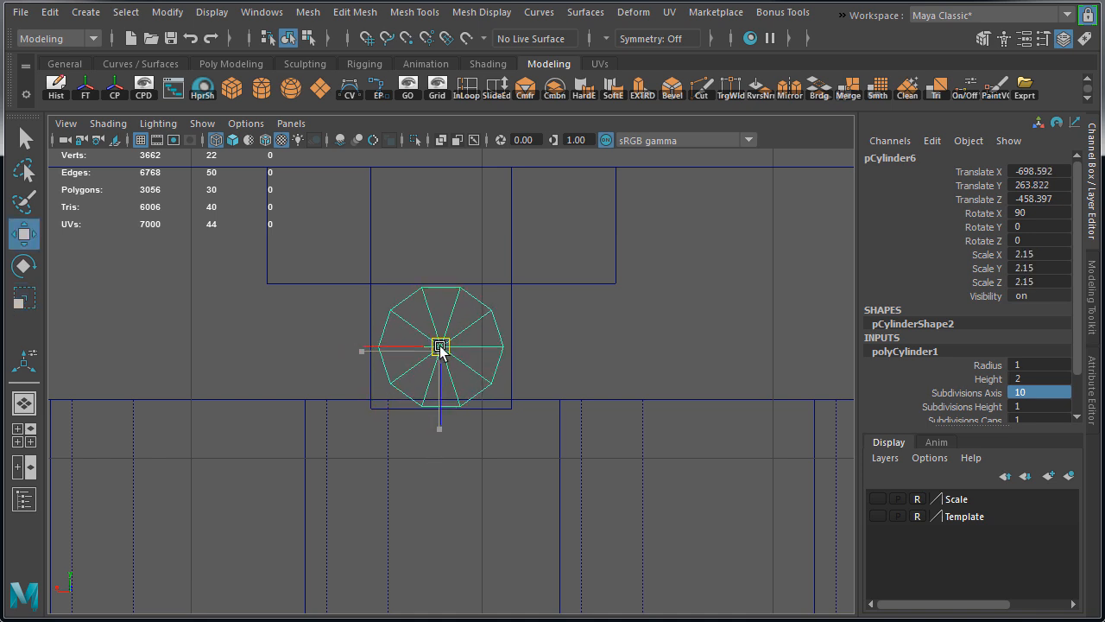
Step: Lower the bracket's bottom vertices below the cylinder and widen the bracket where it meets the base
{"action": "right_click", "coordinate": [515, 308]}
{"action": "left_click", "coordinate": [394, 299]}
{"action": "left_click_drag", "start_coordinate": [329, 356], "coordinate": [587, 476]}
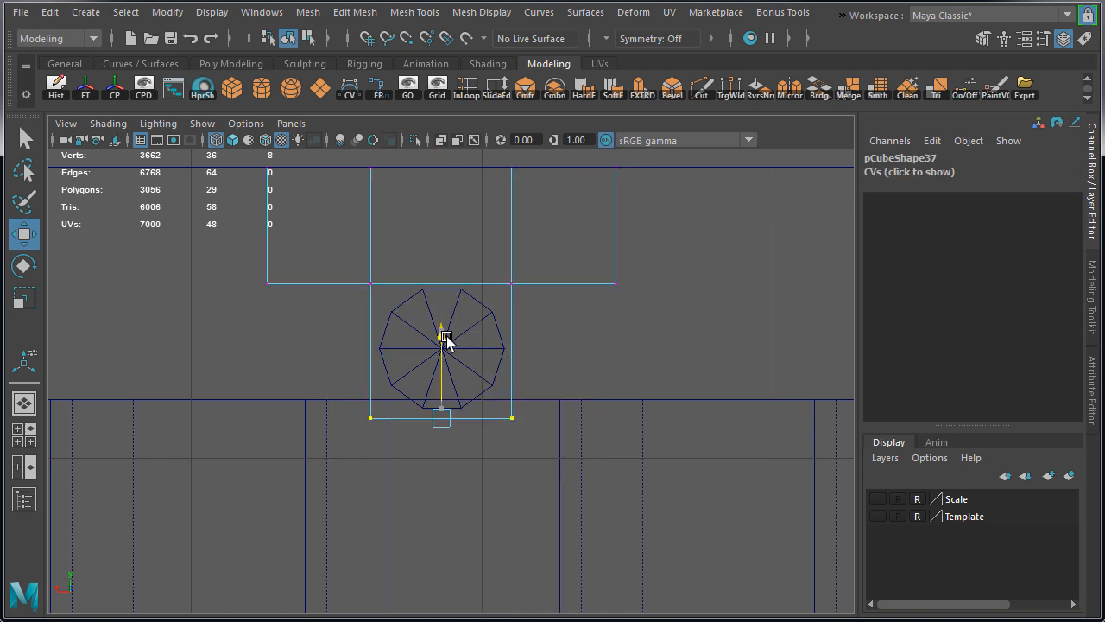
{"action": "left_click_drag", "start_coordinate": [531, 319], "coordinate": [534, 317]}
{"action": "key", "text": "r"}
{"action": "left_click_drag", "start_coordinate": [357, 284], "coordinate": [348, 284]}
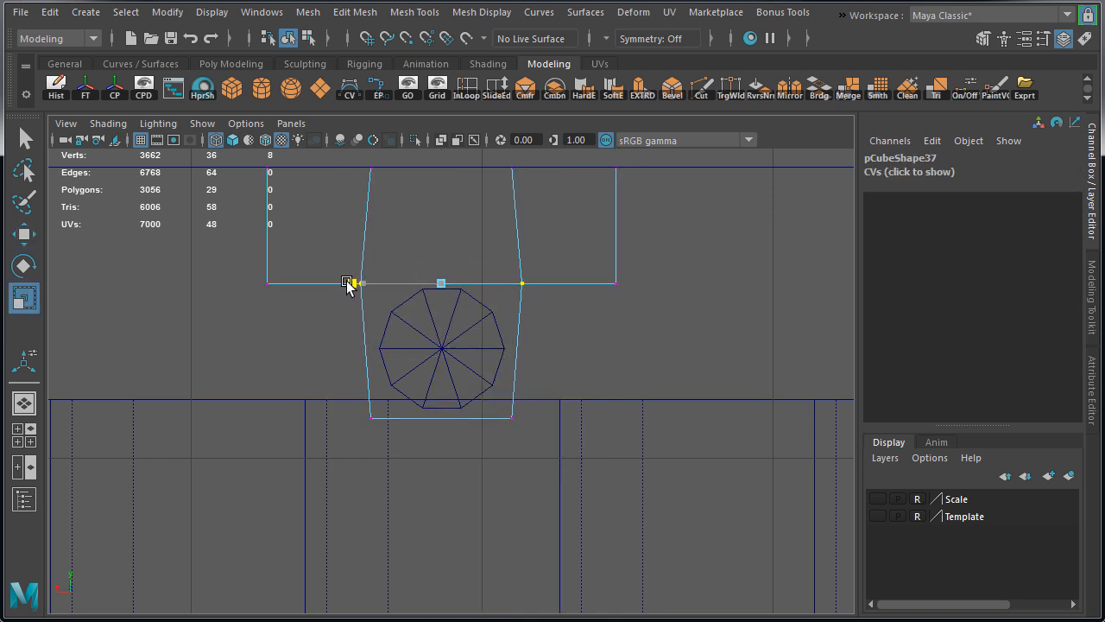
Step: Select the cylinder and lower it slightly within the reshaped bracket, to about Y 263.7
{"action": "key", "text": "w"}
{"action": "right_click_drag", "start_coordinate": [431, 312], "coordinate": [494, 288]}
{"action": "left_click", "coordinate": [436, 332]}
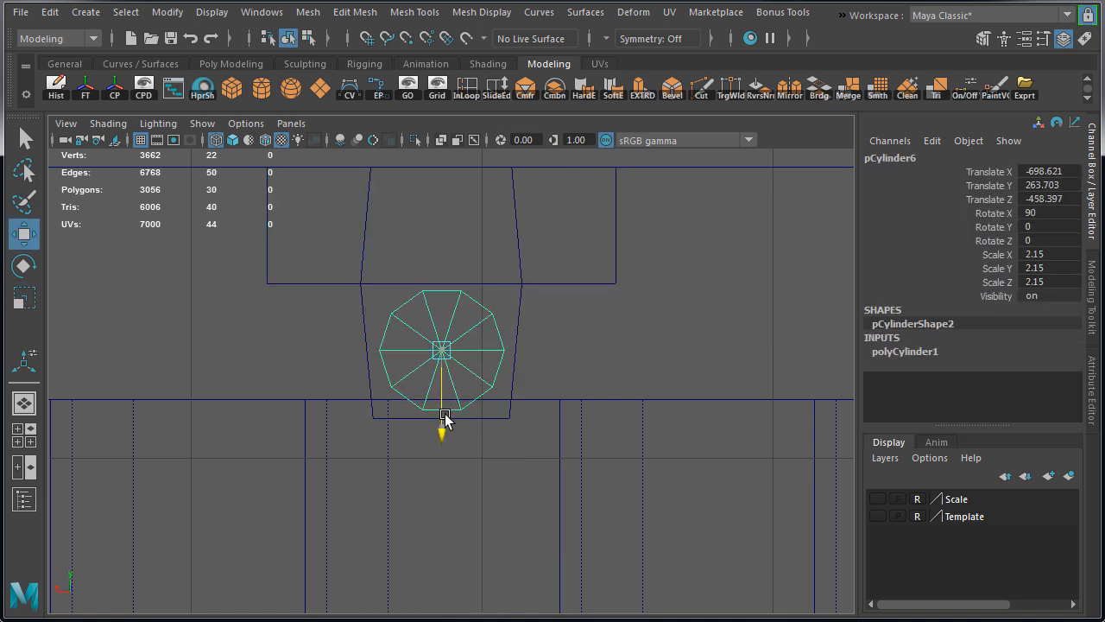
Step: In the perspective view, select the cylinder's vertices at the near bracket and place that end against the bracket's inner face
{"action": "key", "text": "space"}
{"action": "key", "text": "space"}
{"action": "left_click_drag", "start_coordinate": [696, 331], "coordinate": [315, 328], "text": "alt"}
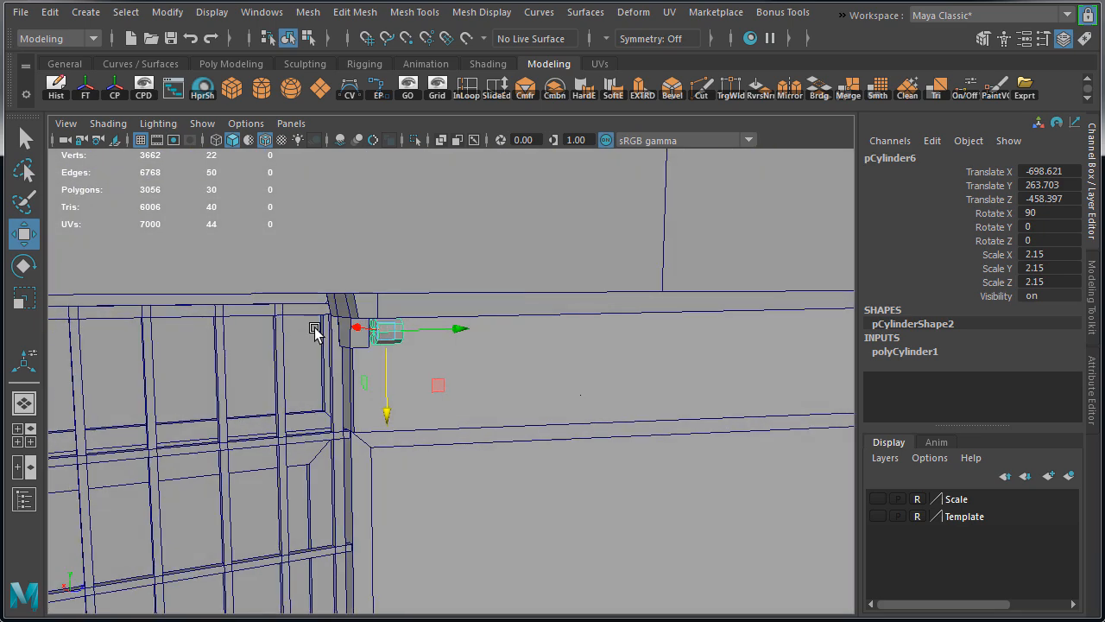
{"action": "key", "text": "f"}
{"action": "left_click_drag", "start_coordinate": [389, 368], "coordinate": [323, 375], "text": "alt"}
{"action": "right_click_drag", "start_coordinate": [323, 375], "coordinate": [254, 371], "text": "alt"}
{"action": "left_click_drag", "start_coordinate": [254, 371], "coordinate": [285, 368], "text": "alt"}
{"action": "right_click_drag", "start_coordinate": [436, 354], "coordinate": [345, 359]}
{"action": "left_click_drag", "start_coordinate": [341, 284], "coordinate": [437, 465]}
{"action": "right_click_drag", "start_coordinate": [371, 429], "coordinate": [470, 436], "text": "alt"}
{"action": "left_click_drag", "start_coordinate": [371, 418], "coordinate": [403, 393], "text": "alt"}
{"action": "left_click_drag", "start_coordinate": [457, 380], "coordinate": [327, 464]}
{"action": "left_click_drag", "start_coordinate": [462, 443], "coordinate": [489, 431], "text": "alt"}
Step: Select the vertices at the cylinder's other end and stretch them along Z until they meet the opposite bracket
{"action": "left_click_drag", "start_coordinate": [473, 298], "coordinate": [785, 453]}
{"action": "right_click_drag", "start_coordinate": [784, 452], "coordinate": [375, 434], "text": "alt"}
{"action": "middle_click_drag", "start_coordinate": [376, 434], "coordinate": [173, 454], "text": "alt"}
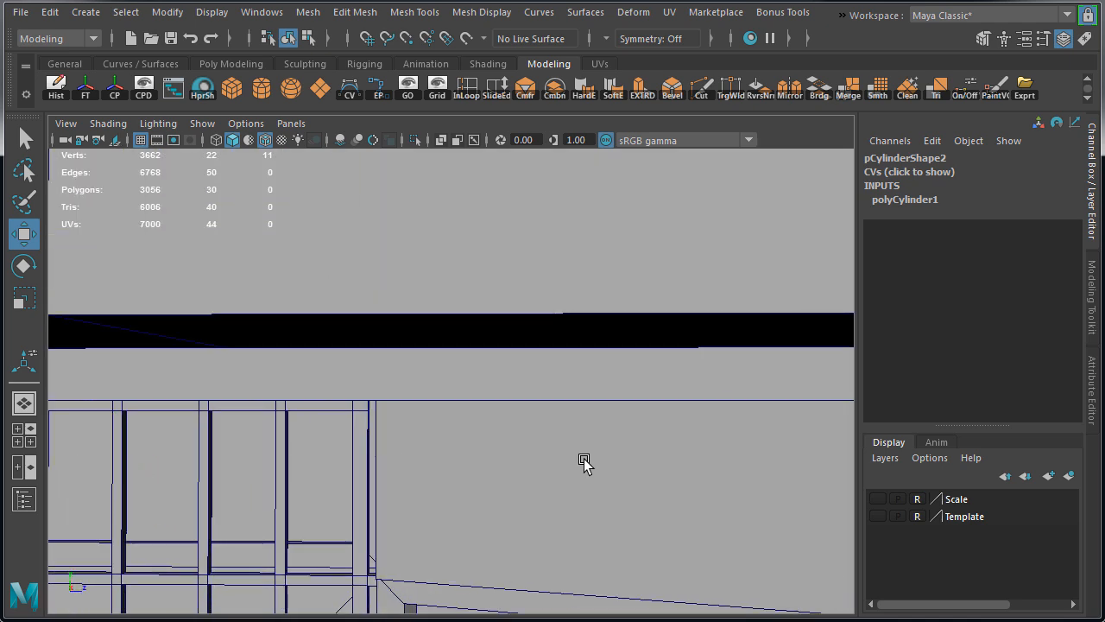
{"action": "right_click_drag", "start_coordinate": [615, 462], "coordinate": [427, 444], "text": "alt"}
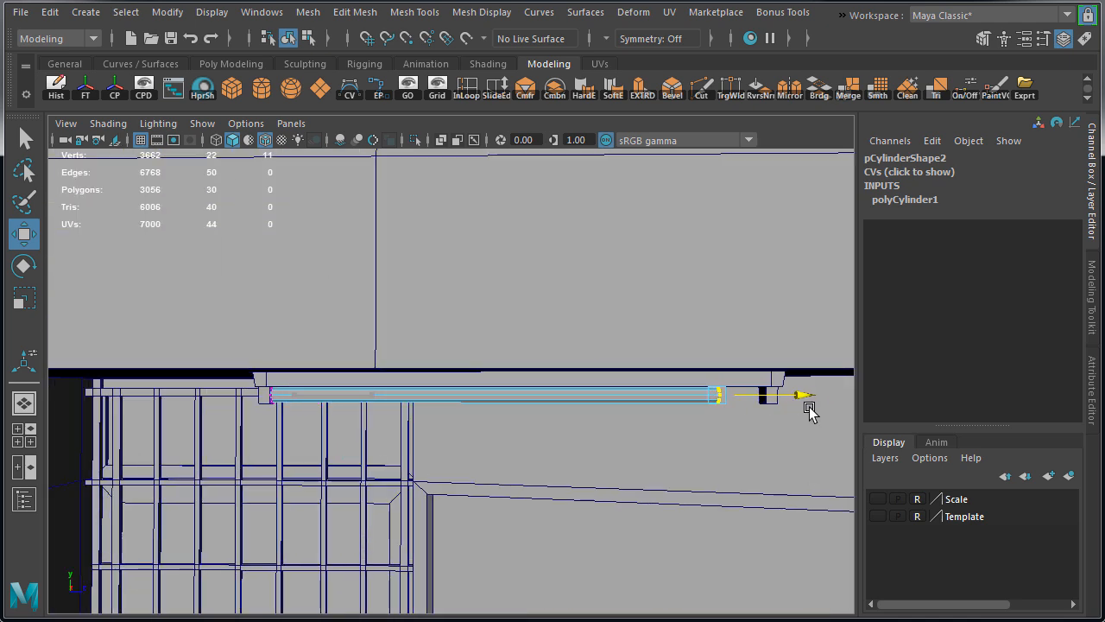
{"action": "key", "text": "f"}
{"action": "left_click_drag", "start_coordinate": [671, 439], "coordinate": [515, 391], "text": "alt"}
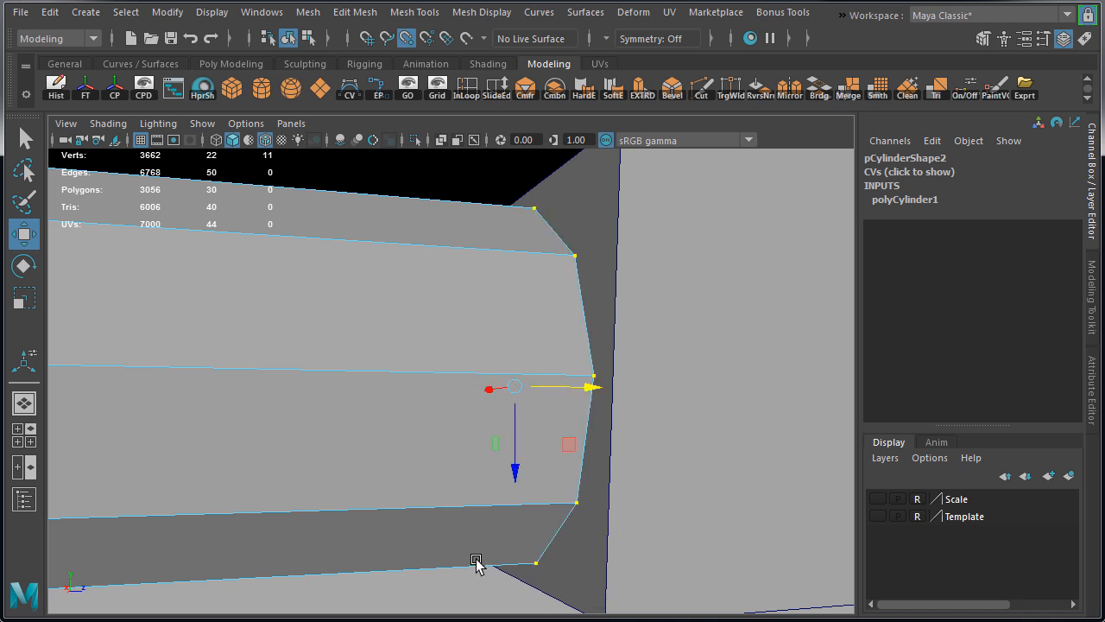
{"action": "right_click_drag", "start_coordinate": [651, 473], "coordinate": [458, 340], "text": "alt"}
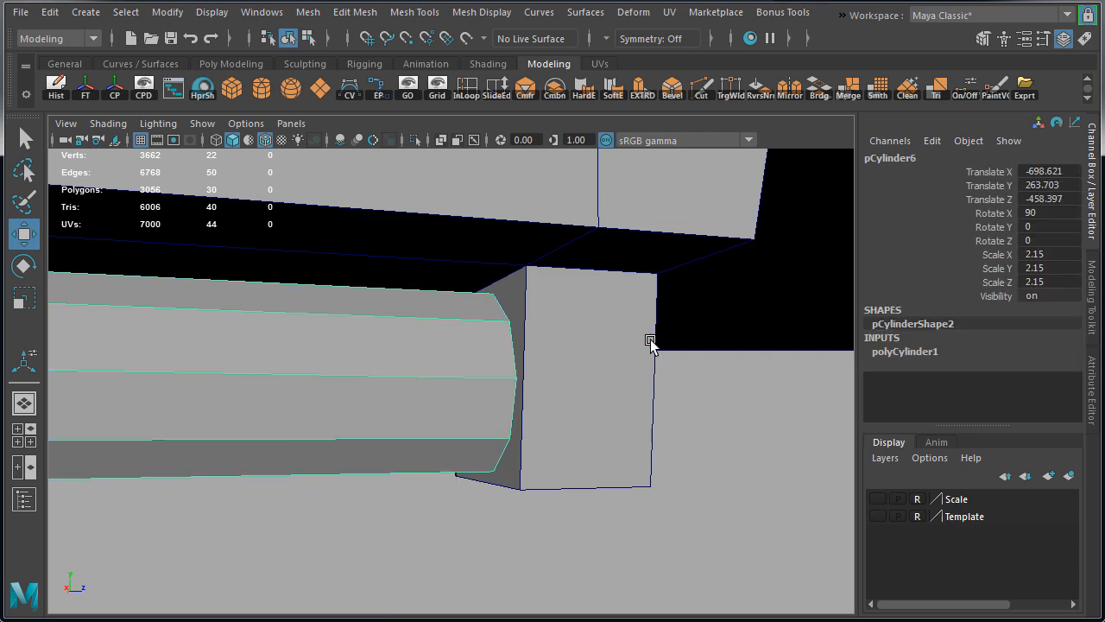
Step: Isolate the long cylinder and delete the cap faces at its stretched end
{"action": "left_click_drag", "start_coordinate": [747, 420], "coordinate": [363, 400], "text": "alt"}
{"action": "left_click", "coordinate": [363, 399]}
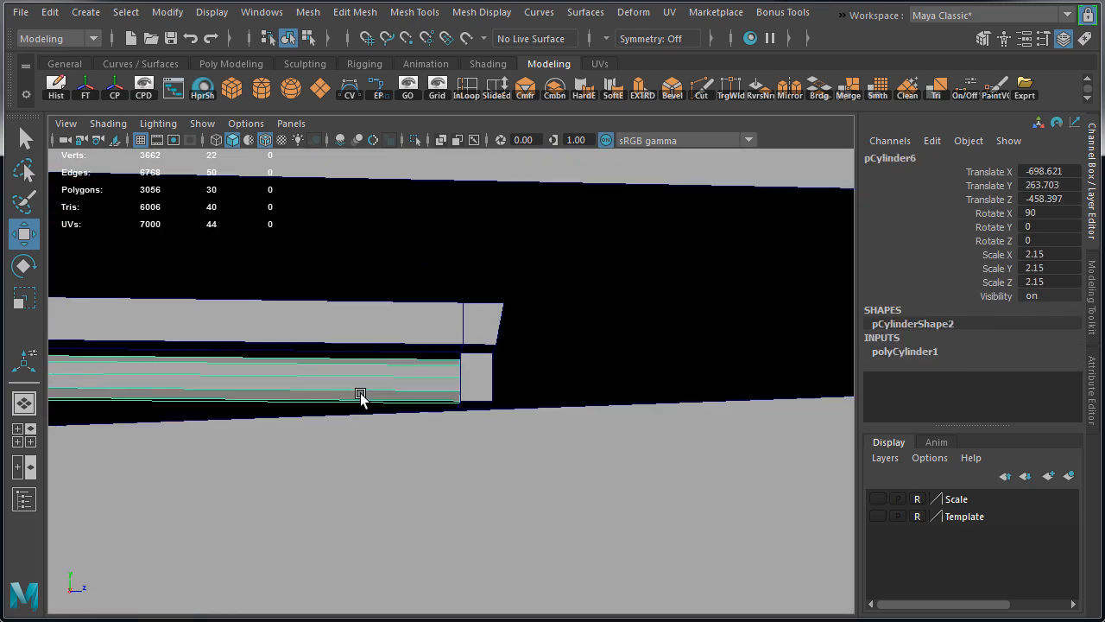
{"action": "key", "text": "ctrl+1"}
{"action": "left_click_drag", "start_coordinate": [423, 417], "coordinate": [496, 305], "text": "alt"}
{"action": "right_click_drag", "start_coordinate": [488, 292], "coordinate": [487, 337]}
{"action": "left_click_drag", "start_coordinate": [461, 413], "coordinate": [440, 393], "text": "alt"}
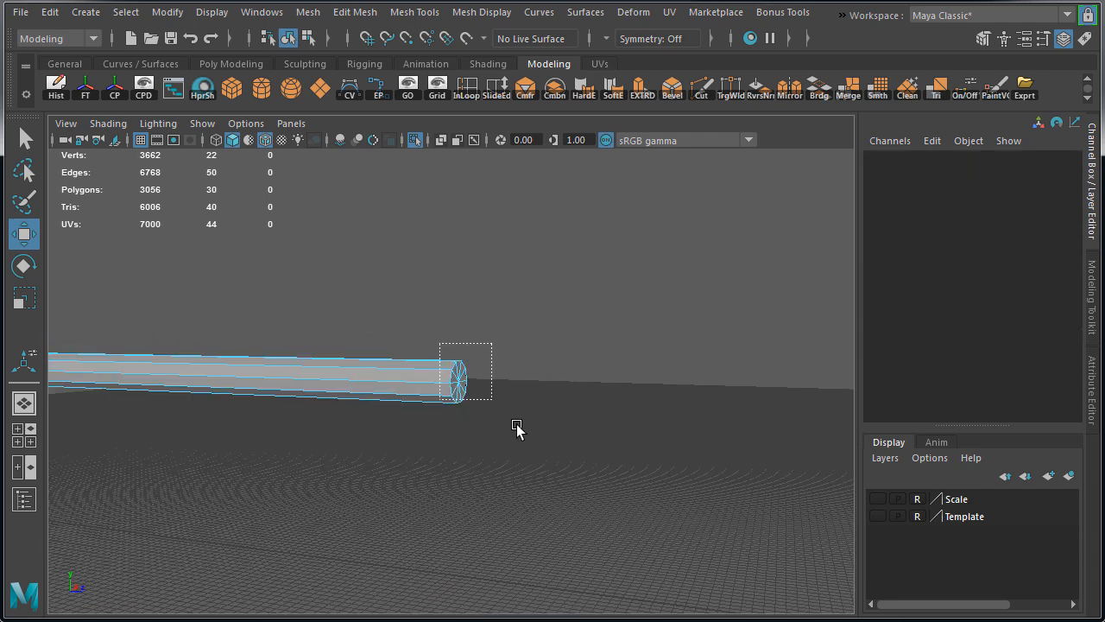
{"action": "left_click_drag", "start_coordinate": [510, 419], "coordinate": [325, 346]}
{"action": "key", "text": "Delete"}
Step: Delete the cap faces at the cylinder's remaining closed end, keeping only the side faces
{"action": "middle_click_drag", "start_coordinate": [389, 457], "coordinate": [674, 451], "text": "alt"}
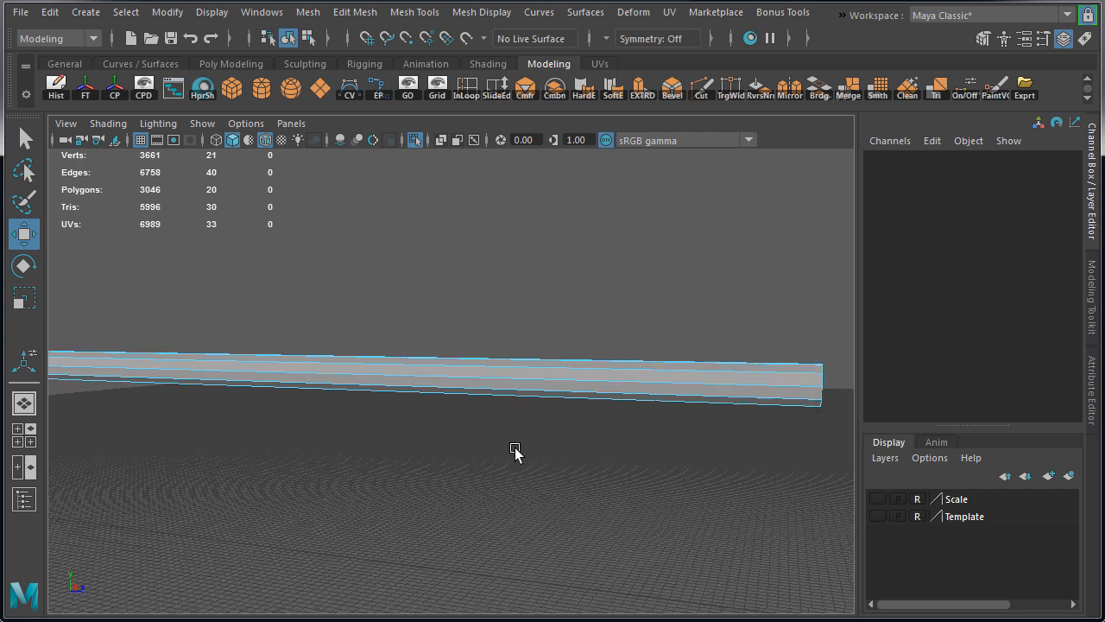
{"action": "left_click_drag", "start_coordinate": [673, 452], "coordinate": [409, 443], "text": "alt"}
{"action": "middle_click_drag", "start_coordinate": [409, 444], "coordinate": [656, 440], "text": "alt"}
{"action": "left_click_drag", "start_coordinate": [316, 314], "coordinate": [414, 449]}
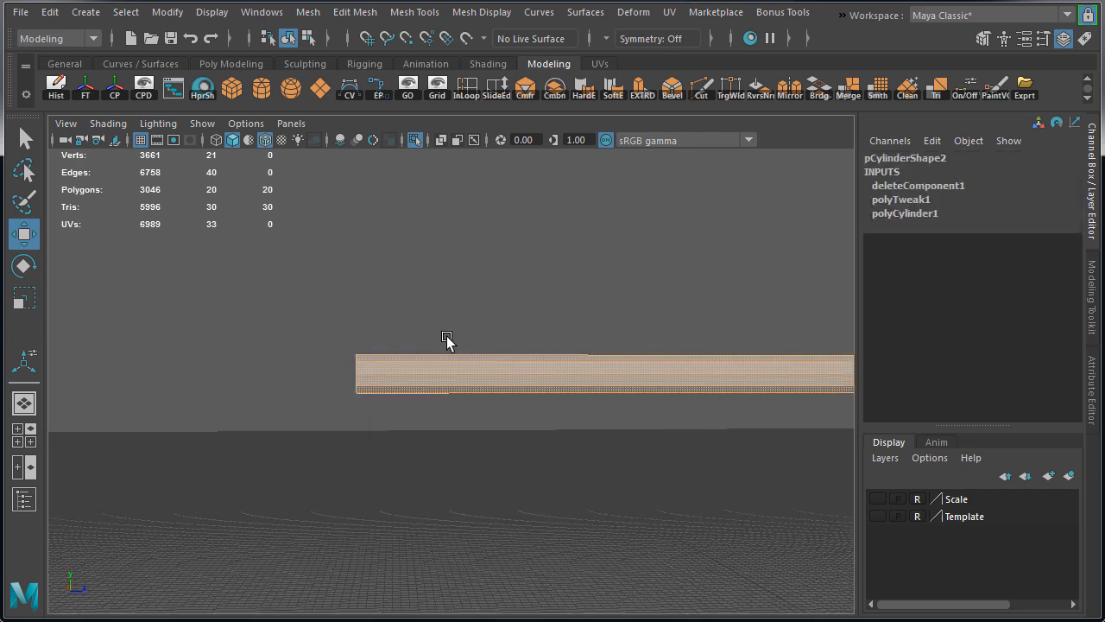
{"action": "left_click_drag", "start_coordinate": [446, 337], "coordinate": [483, 339], "text": "alt"}
{"action": "left_click_drag", "start_coordinate": [464, 299], "coordinate": [562, 442], "text": "ctrl"}
{"action": "left_click_drag", "start_coordinate": [561, 442], "coordinate": [459, 461], "text": "alt"}
{"action": "key", "text": "Delete"}
{"action": "right_click_drag", "start_coordinate": [549, 360], "coordinate": [593, 390]}
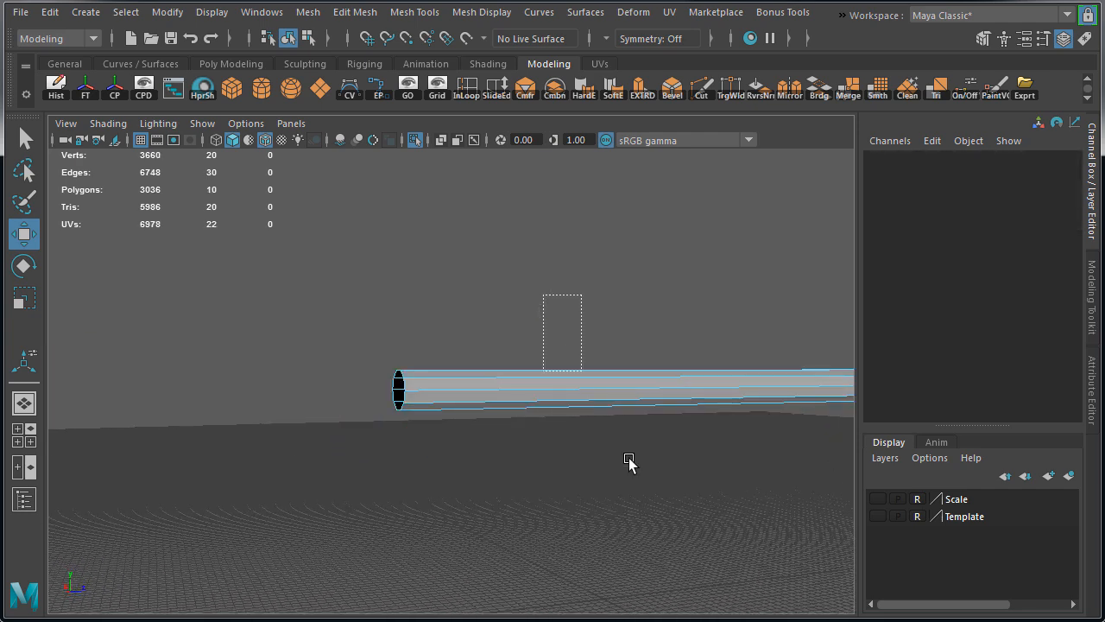
Step: Soften the lengthwise side edges of the isolated tube, return to object mode and clear the selection
{"action": "left_click_drag", "start_coordinate": [593, 390], "coordinate": [651, 509]}
{"action": "right_click_drag", "start_coordinate": [578, 253], "coordinate": [667, 251], "text": "shift"}
{"action": "right_click_drag", "start_coordinate": [619, 390], "coordinate": [668, 328]}
{"action": "left_click", "coordinate": [668, 328]}
{"action": "left_click_drag", "start_coordinate": [354, 222], "coordinate": [618, 290], "text": "alt"}
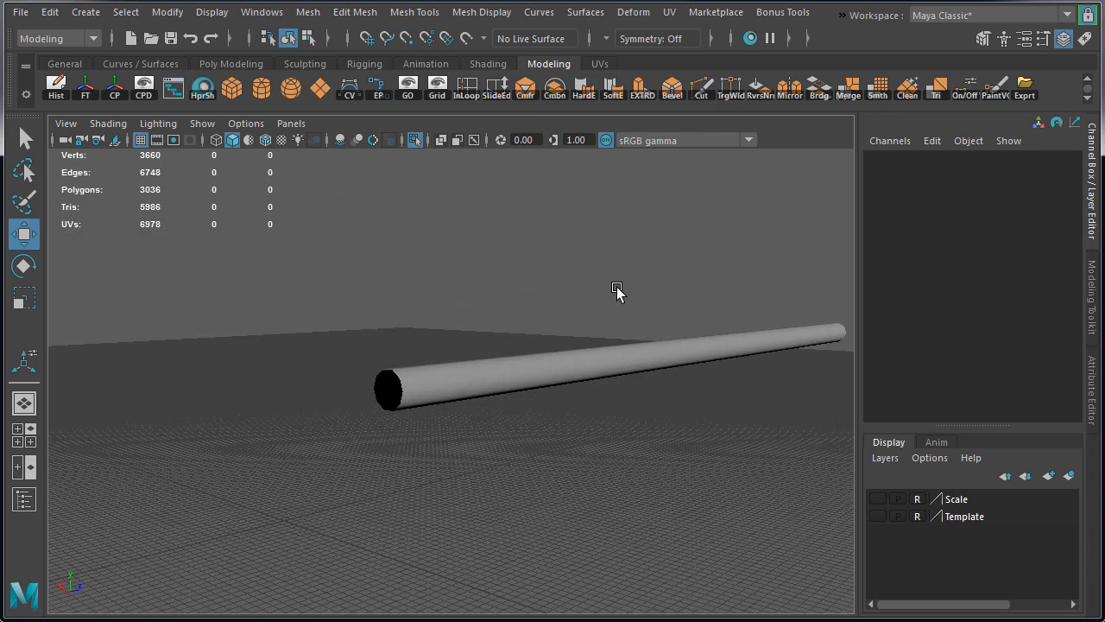
Step: Exit isolation to bring back the rest of the building and display wireframe over the shaded models
{"action": "key", "text": "ctrl+1"}
{"action": "mouse_move", "coordinate": [614, 377]}
{"action": "left_mouse_down", "text": "alt"}
{"action": "mouse_move", "coordinate": [432, 338]}
{"action": "mouse_move", "coordinate": [337, 355]}
{"action": "mouse_move", "coordinate": [560, 404]}
{"action": "mouse_move", "coordinate": [405, 388]}
{"action": "mouse_move", "coordinate": [521, 414]}
{"action": "mouse_move", "coordinate": [266, 178]}
{"action": "left_mouse_up", "text": "alt"}
{"action": "left_click", "coordinate": [265, 140]}
Step: Combine the tube, base and end brackets into one mesh, snap its pivot to the base's upper corner and delete its history
{"action": "left_click_drag", "start_coordinate": [355, 297], "coordinate": [383, 355], "text": "alt"}
{"action": "left_click", "coordinate": [412, 380]}
{"action": "right_click_drag", "start_coordinate": [383, 356], "coordinate": [413, 554], "text": "shift"}
{"action": "right_click_drag", "start_coordinate": [412, 359], "coordinate": [455, 379], "text": "alt"}
{"action": "mouse_move", "coordinate": [455, 379]}
{"action": "left_mouse_down", "text": "alt"}
{"action": "mouse_move", "coordinate": [433, 375]}
{"action": "mouse_move", "coordinate": [443, 375]}
{"action": "left_mouse_up", "text": "alt"}
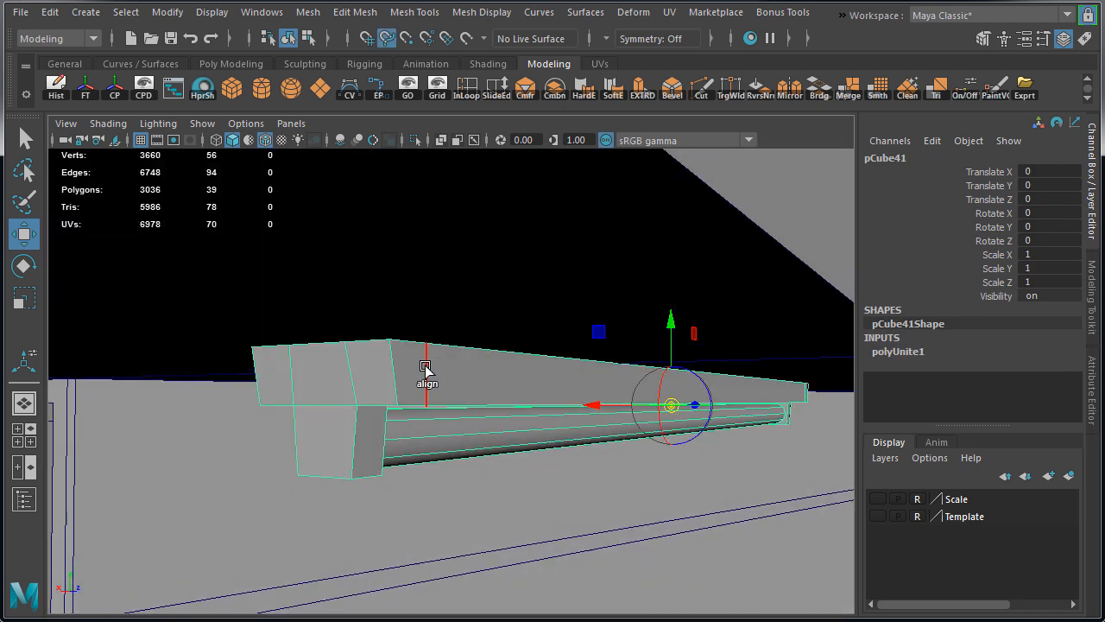
{"action": "left_click_drag", "start_coordinate": [514, 384], "coordinate": [361, 307], "text": "alt"}
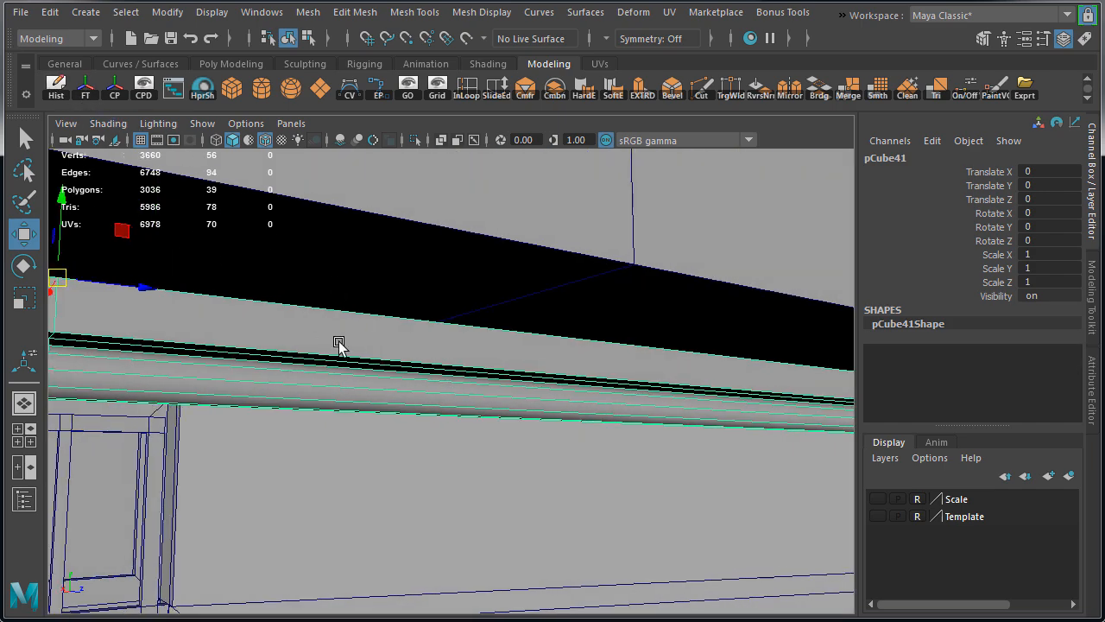
Step: Deselect the fixture and examine its placement under the storefront overhang along with the building's other exterior lights
{"action": "right_click_drag", "start_coordinate": [493, 397], "coordinate": [112, 444], "text": "alt"}
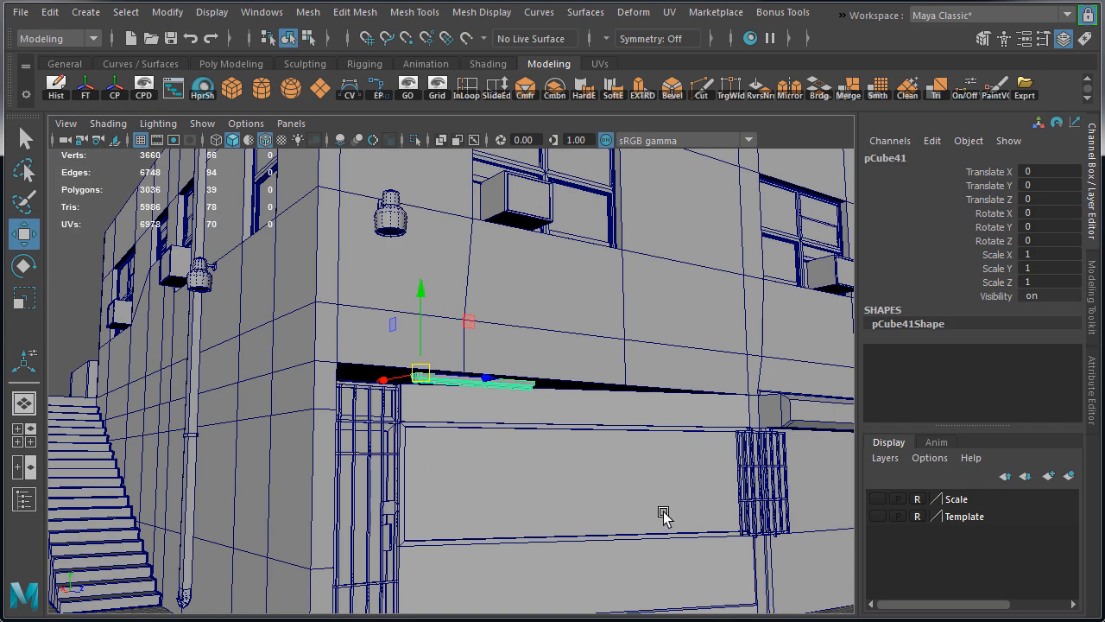
{"action": "right_click_drag", "start_coordinate": [668, 521], "coordinate": [498, 506], "text": "alt"}
{"action": "left_click", "coordinate": [706, 576]}
{"action": "right_click_drag", "start_coordinate": [452, 559], "coordinate": [478, 558], "text": "alt"}
{"action": "left_click_drag", "start_coordinate": [478, 558], "coordinate": [244, 483], "text": "alt"}
{"action": "right_click_drag", "start_coordinate": [244, 484], "coordinate": [524, 464], "text": "alt"}
{"action": "left_click_drag", "start_coordinate": [524, 464], "coordinate": [474, 372], "text": "alt"}
{"action": "right_click_drag", "start_coordinate": [474, 372], "coordinate": [458, 380], "text": "alt"}
{"action": "left_click_drag", "start_coordinate": [458, 380], "coordinate": [668, 403], "text": "alt"}
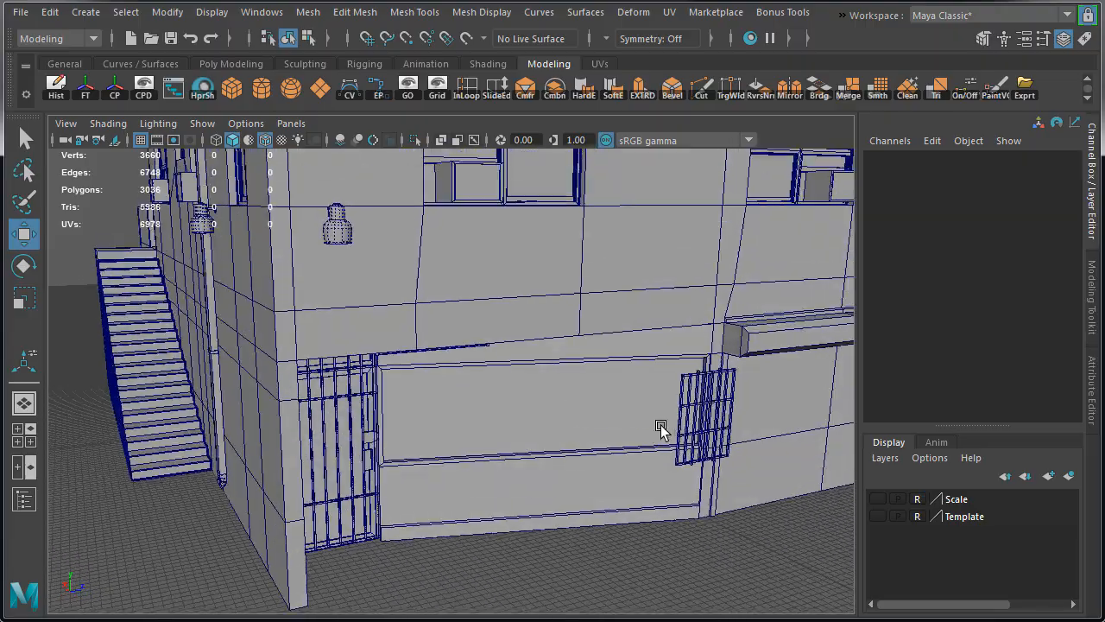
{"action": "right_click_drag", "start_coordinate": [669, 402], "coordinate": [508, 432], "text": "alt"}
{"action": "left_click_drag", "start_coordinate": [509, 431], "coordinate": [549, 425], "text": "alt"}
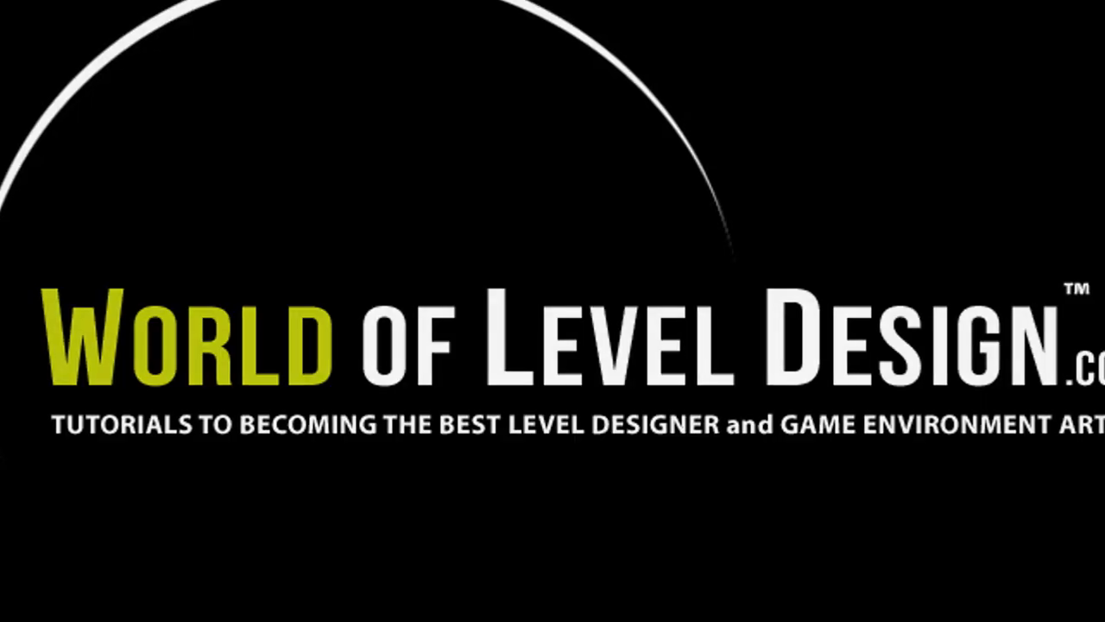